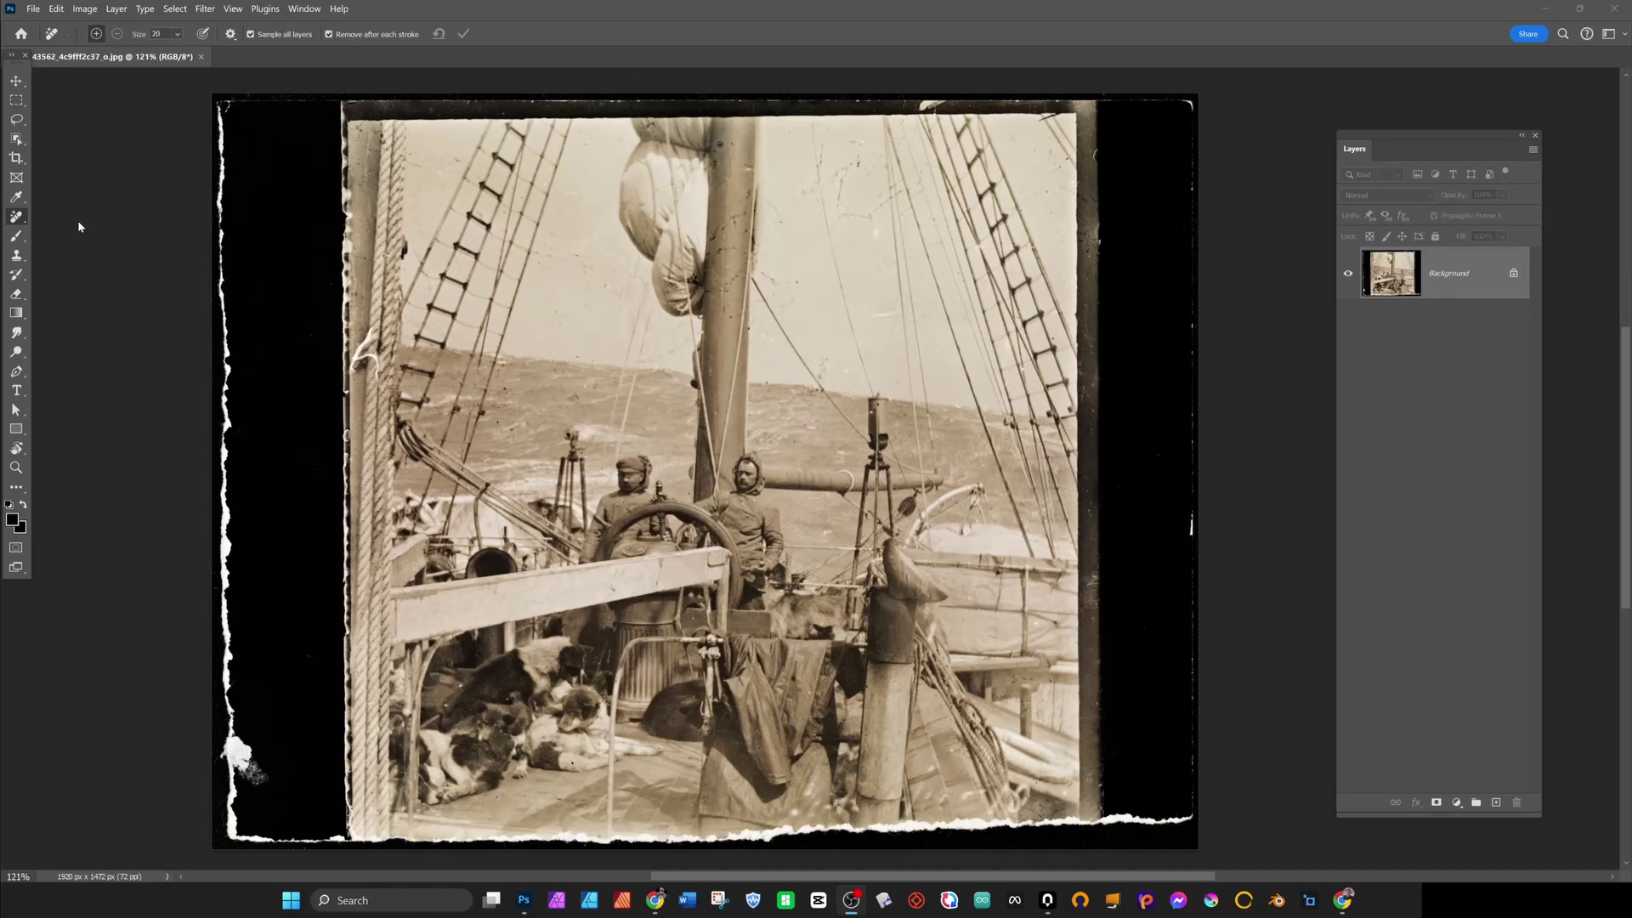
Measure the tilt of the photo's top edge with the Ruler tool.
{"action": "left_click", "coordinate": [17, 198]}
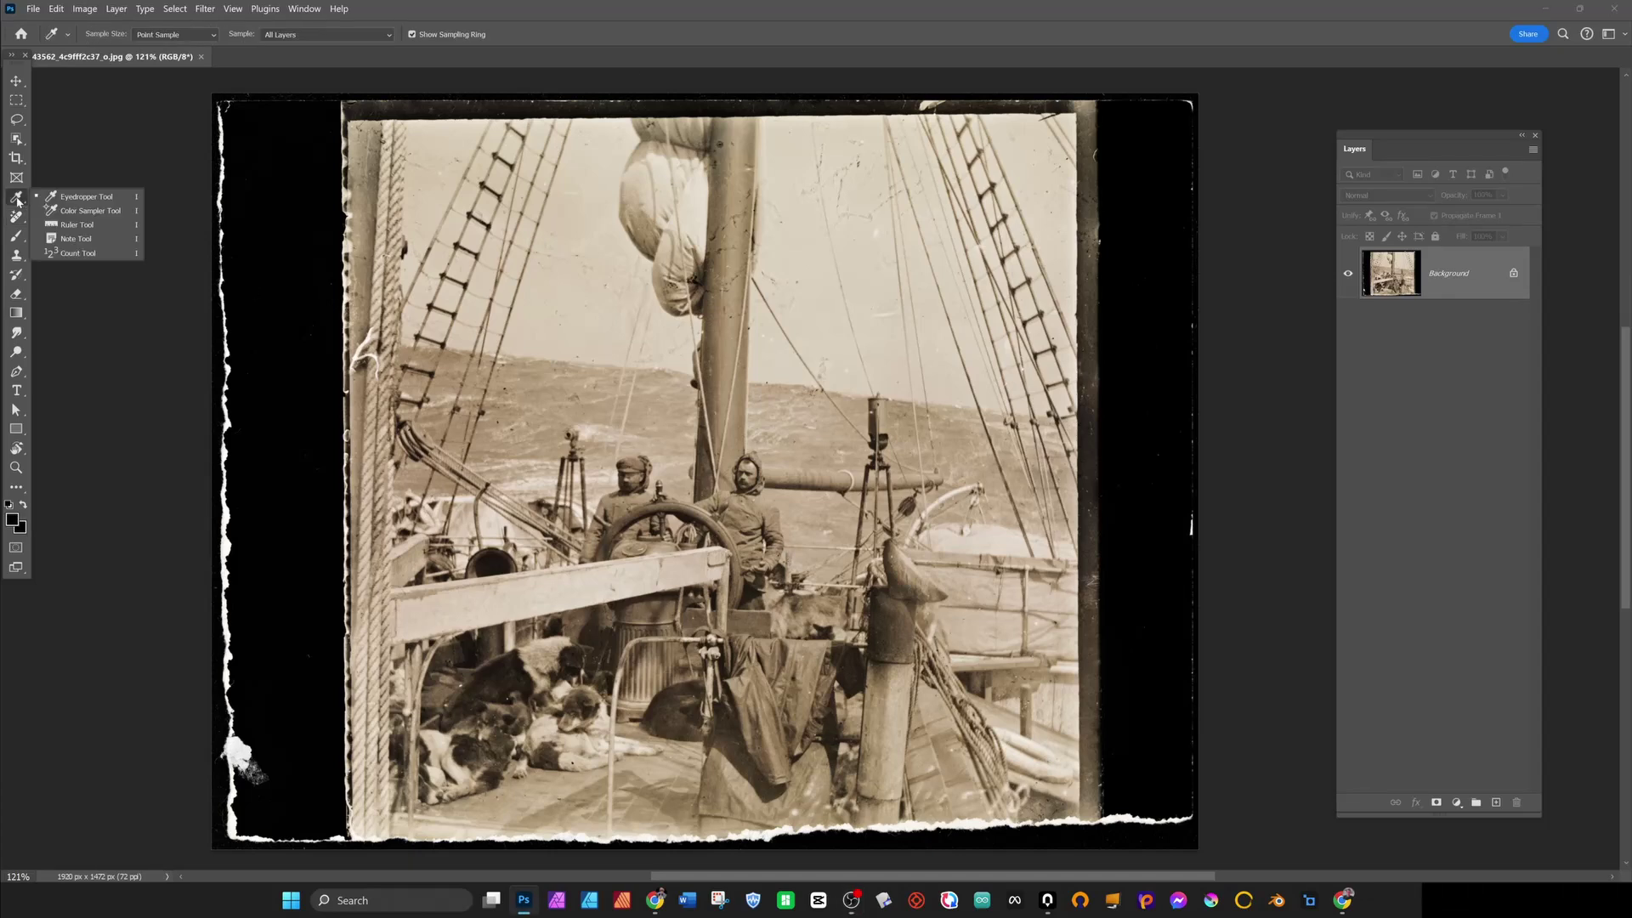
{"action": "left_click", "coordinate": [84, 228]}
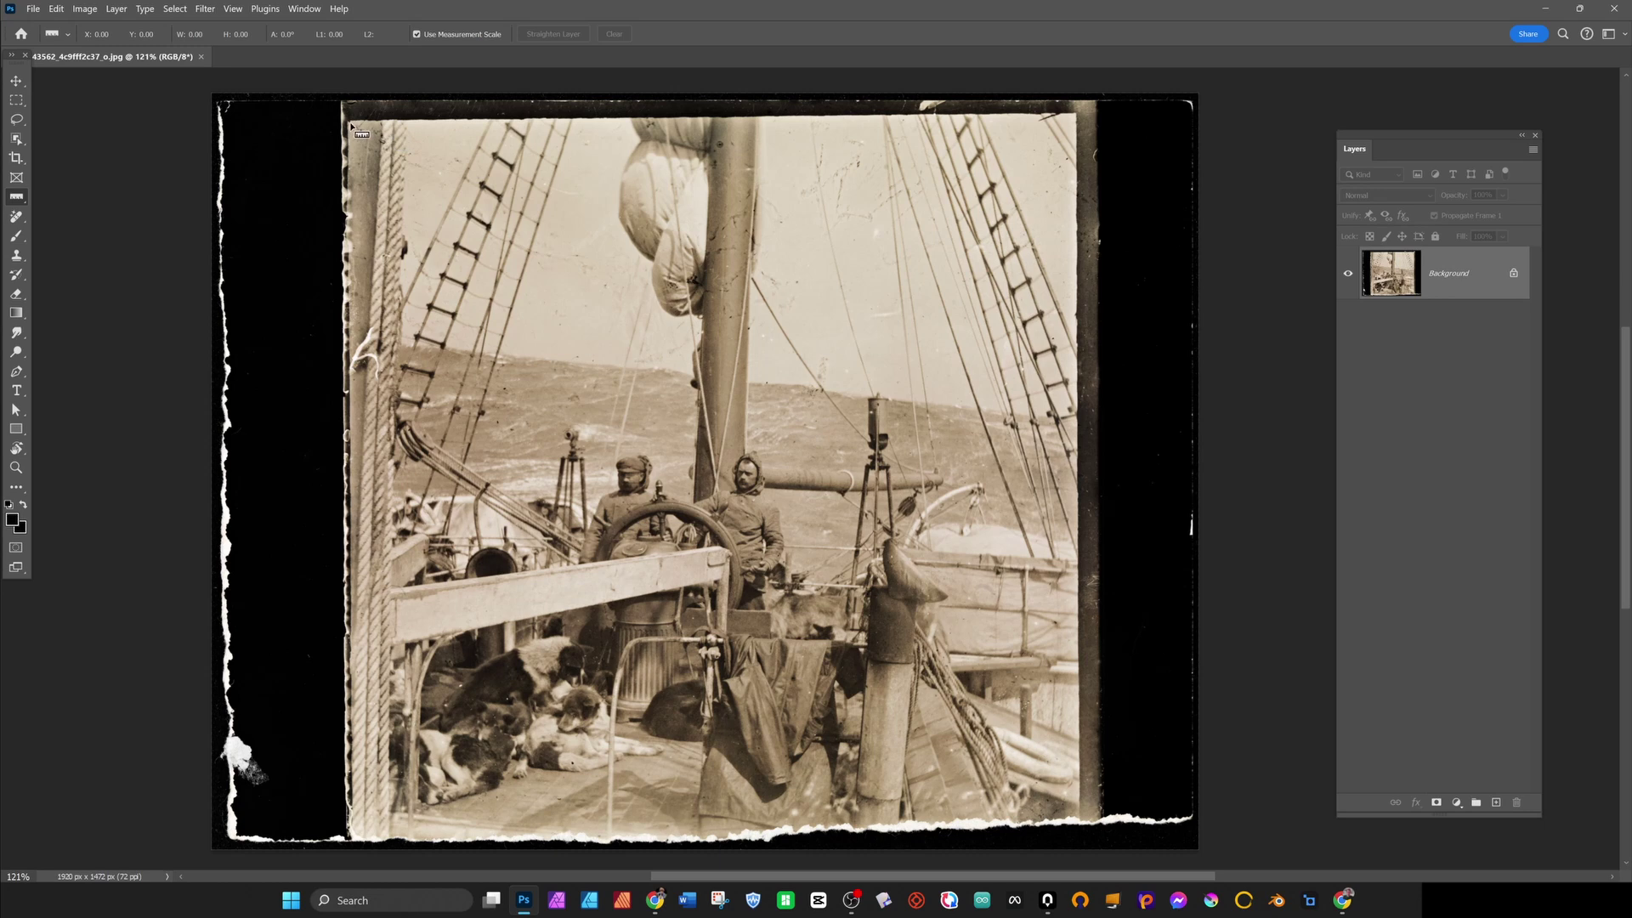
{"action": "left_click_drag", "start_coordinate": [349, 123], "coordinate": [1078, 115]}
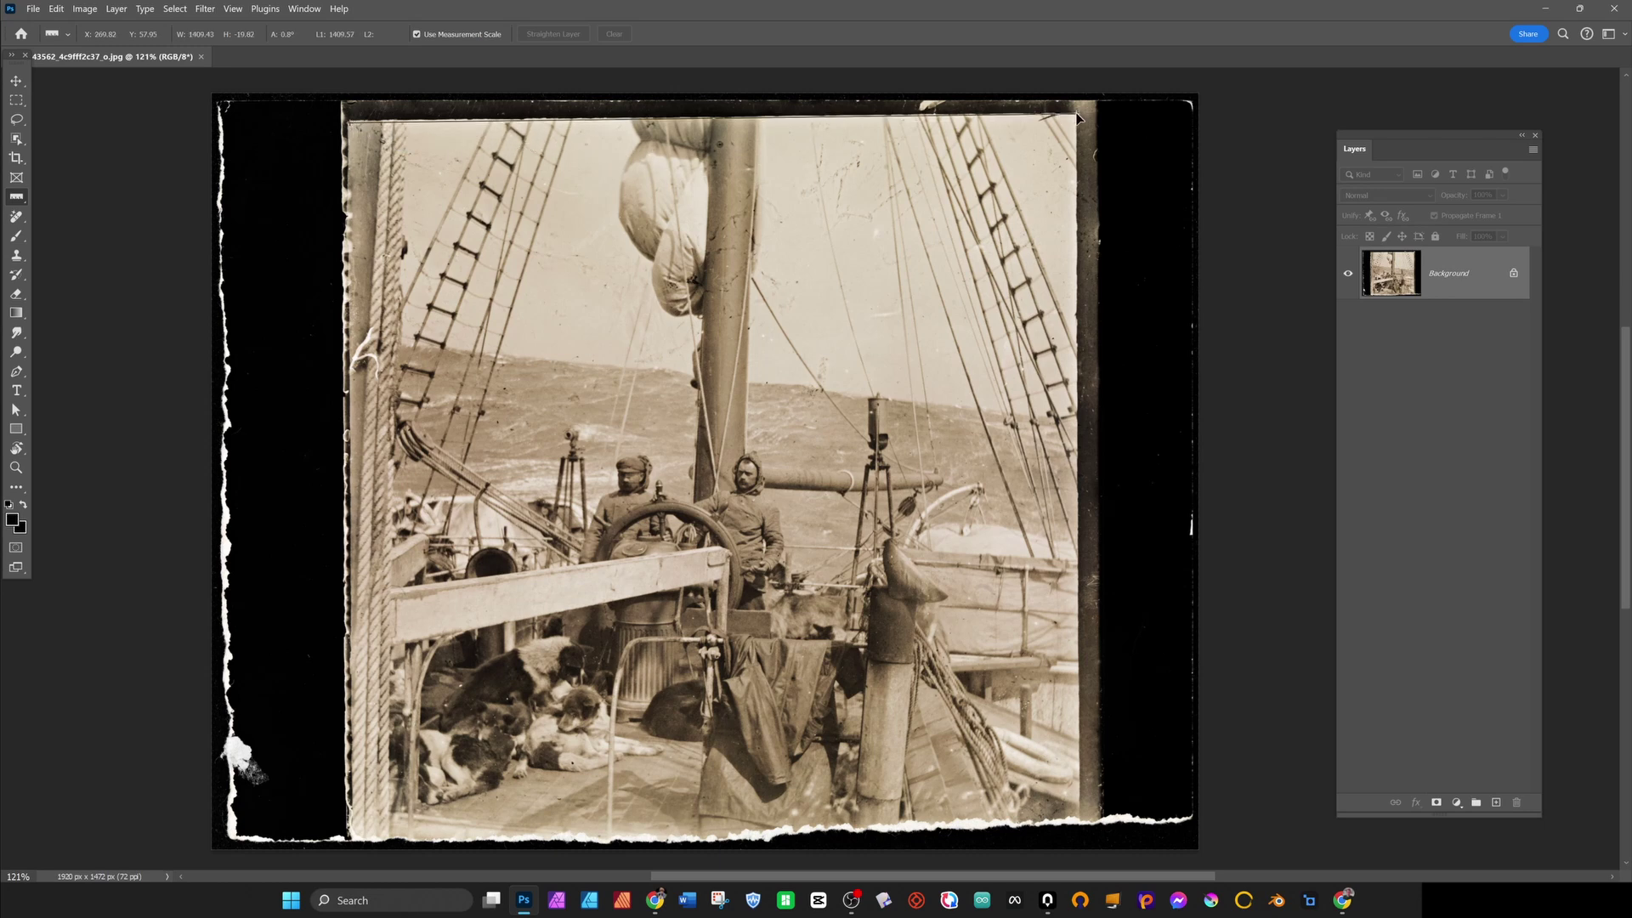
{"action": "left_click_drag", "start_coordinate": [1078, 115], "coordinate": [1075, 118]}
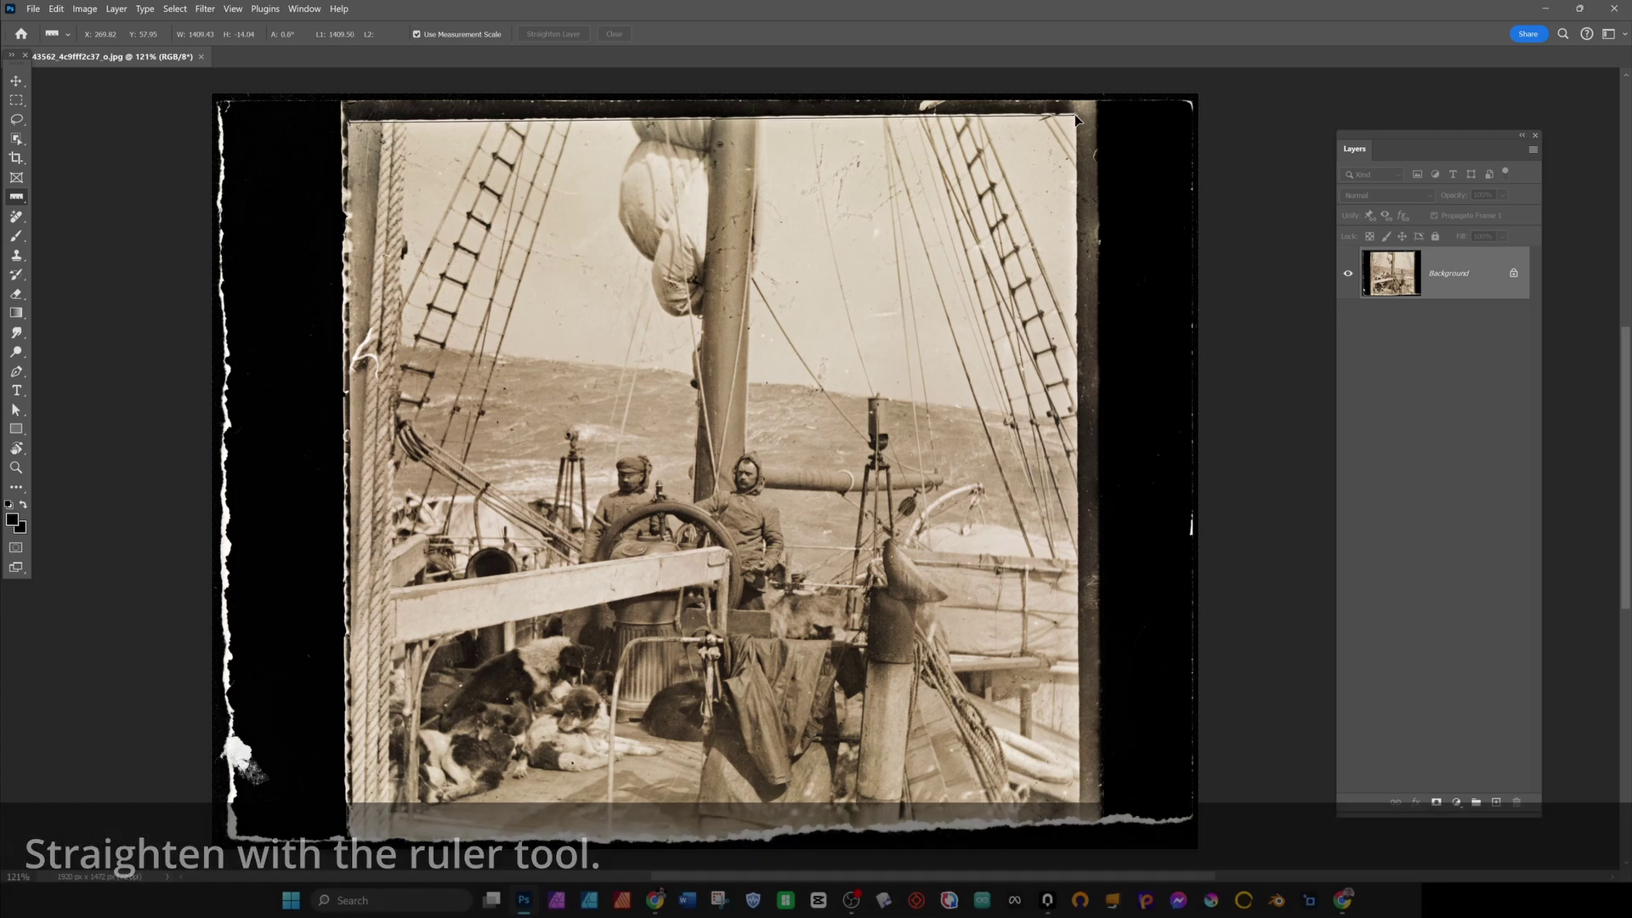
Rotate the canvas 0.57° clockwise with Arbitrary image rotation.
{"action": "left_click", "coordinate": [85, 8]}
{"action": "mouse_move", "coordinate": [114, 136]}
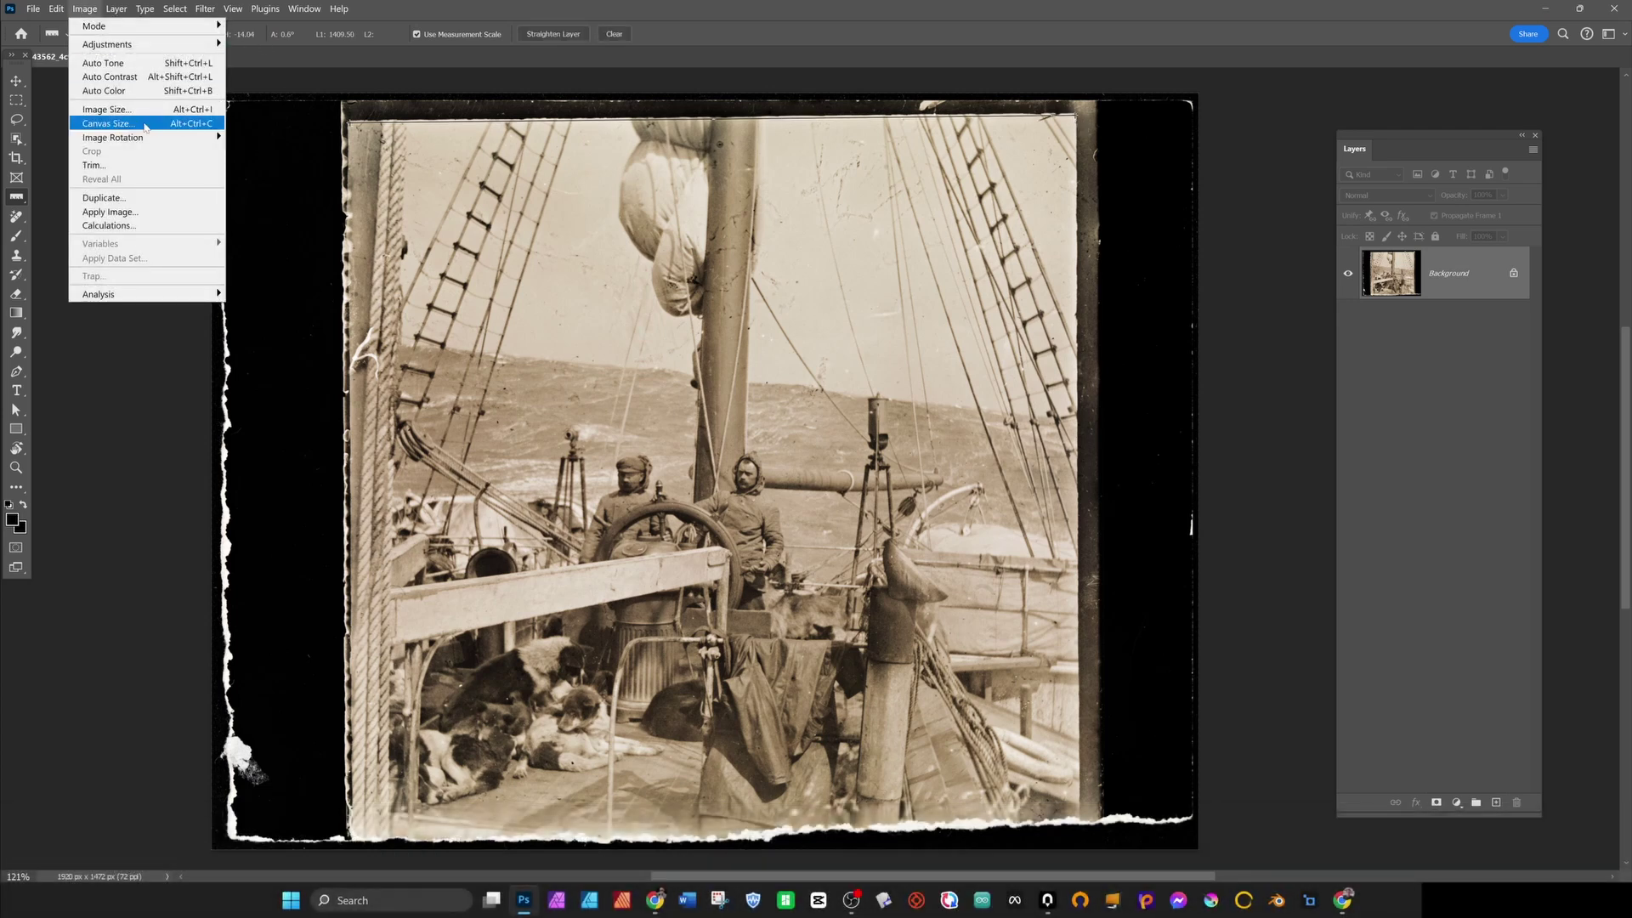
{"action": "left_click", "coordinate": [270, 179]}
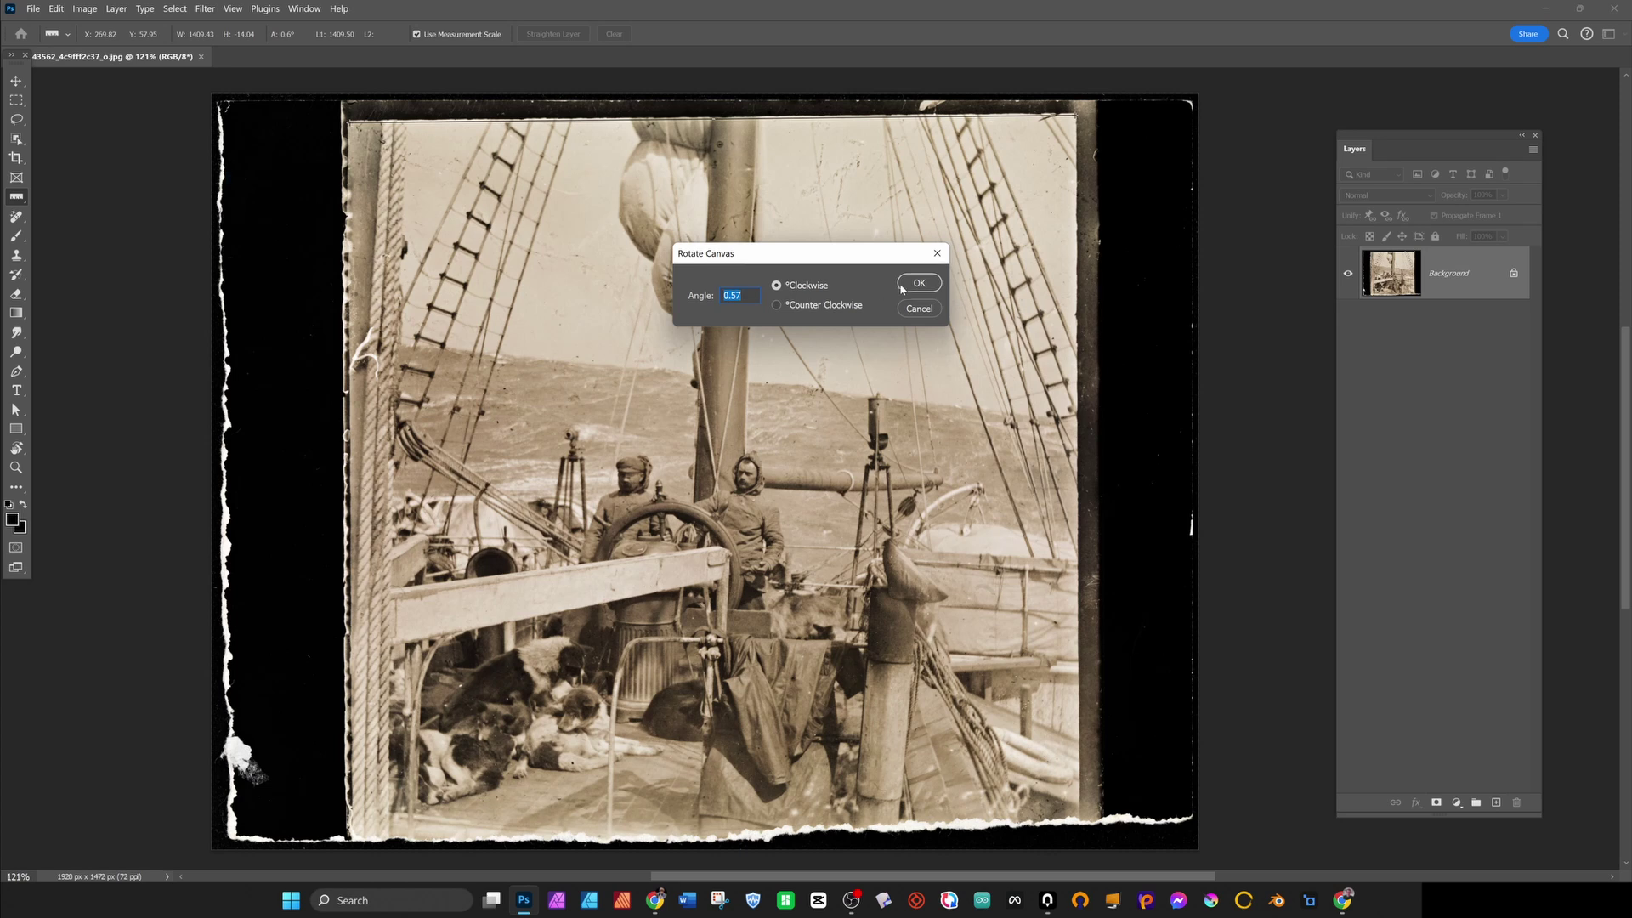
{"action": "left_click", "coordinate": [925, 278]}
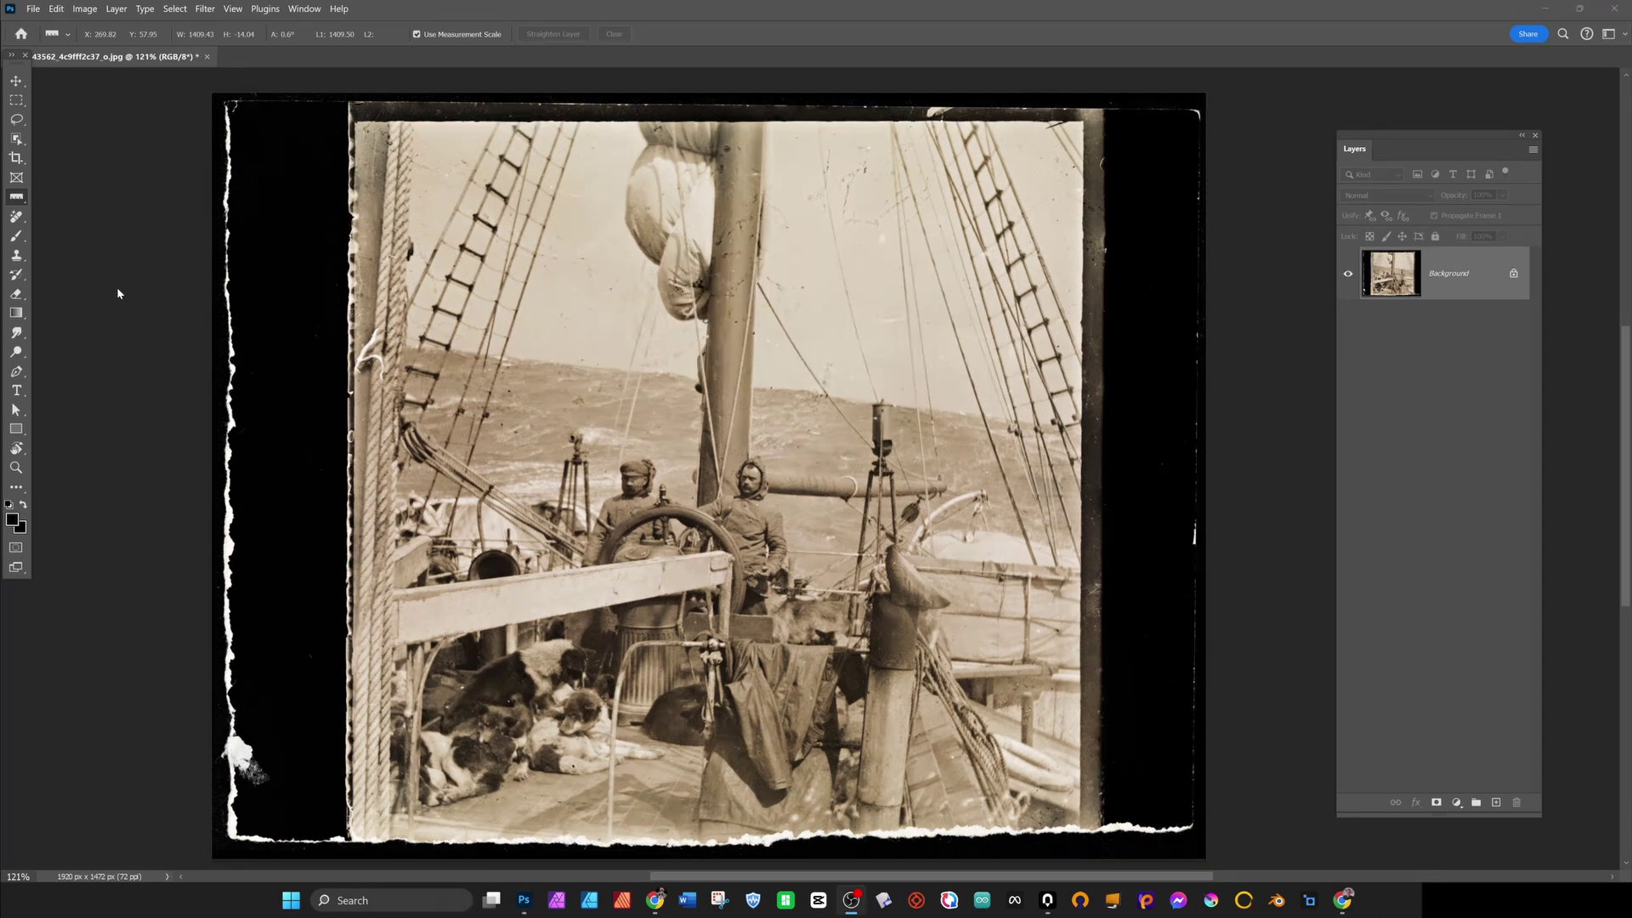
Crop to the picture area inside the black scan border and torn edges.
{"action": "left_click", "coordinate": [15, 159]}
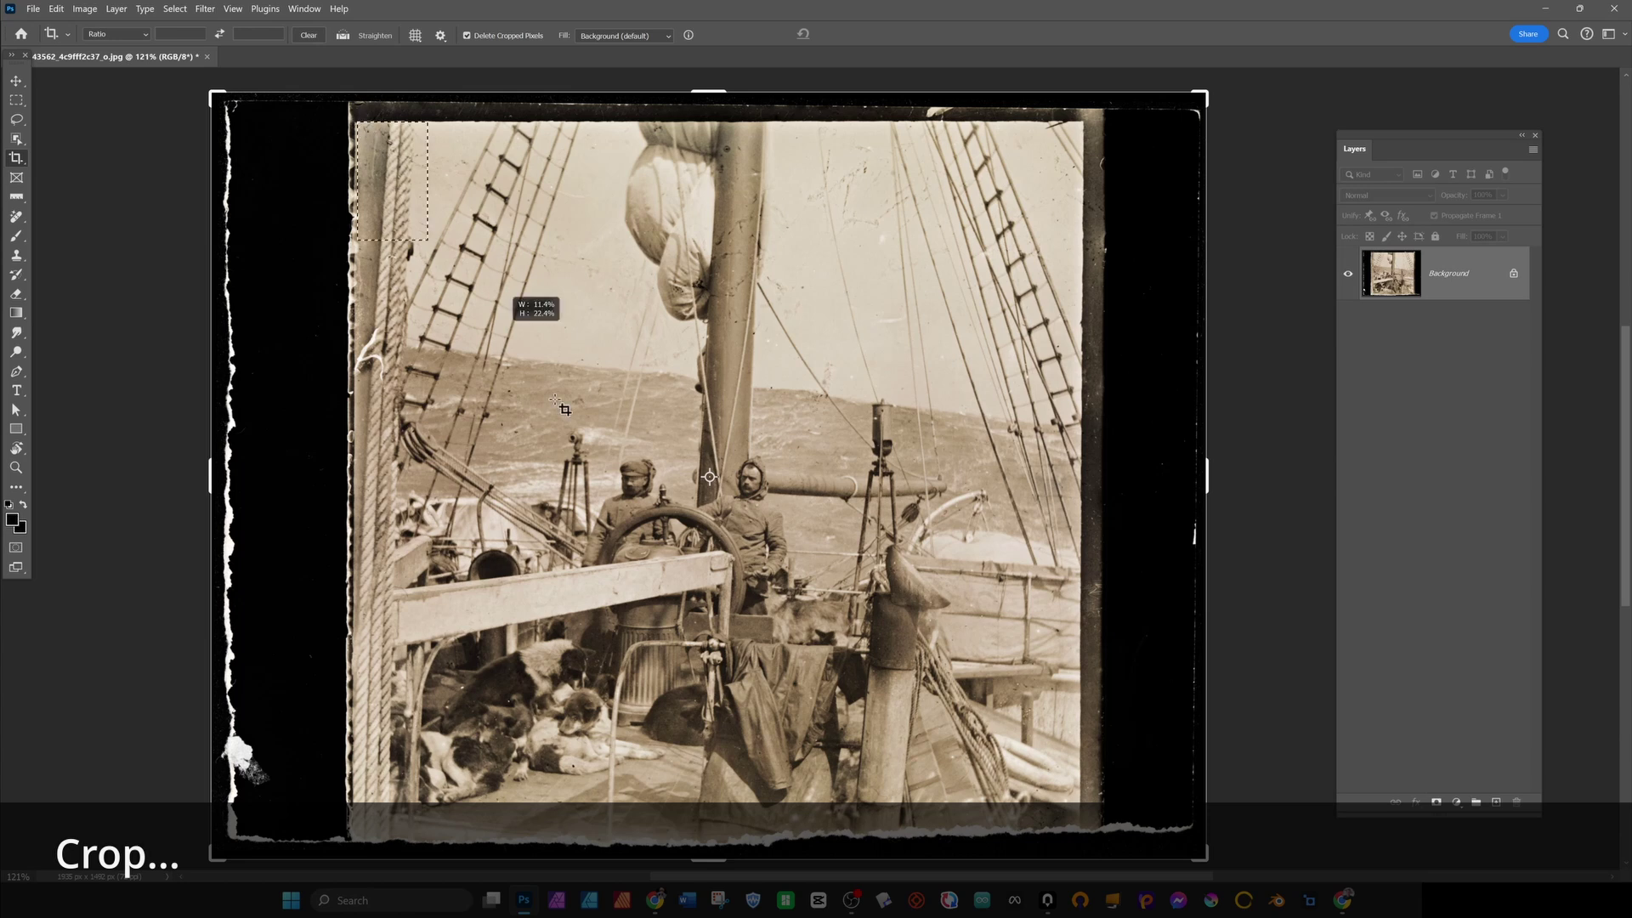
{"action": "left_click_drag", "start_coordinate": [357, 122], "coordinate": [1080, 824]}
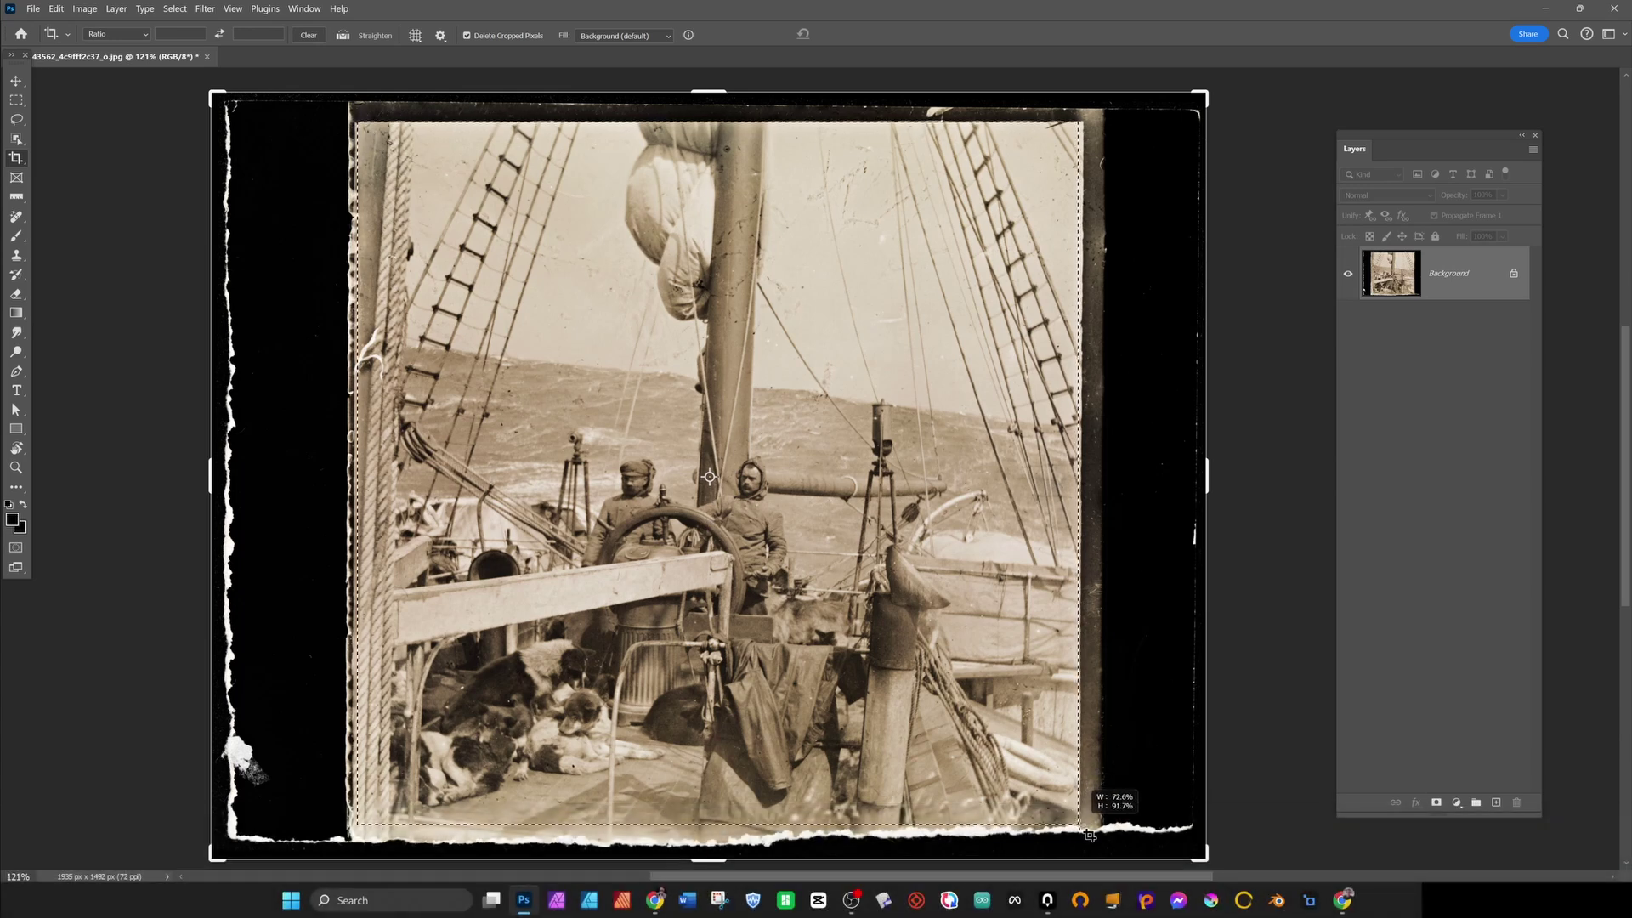
{"action": "left_click_drag", "start_coordinate": [1088, 836], "coordinate": [1081, 825]}
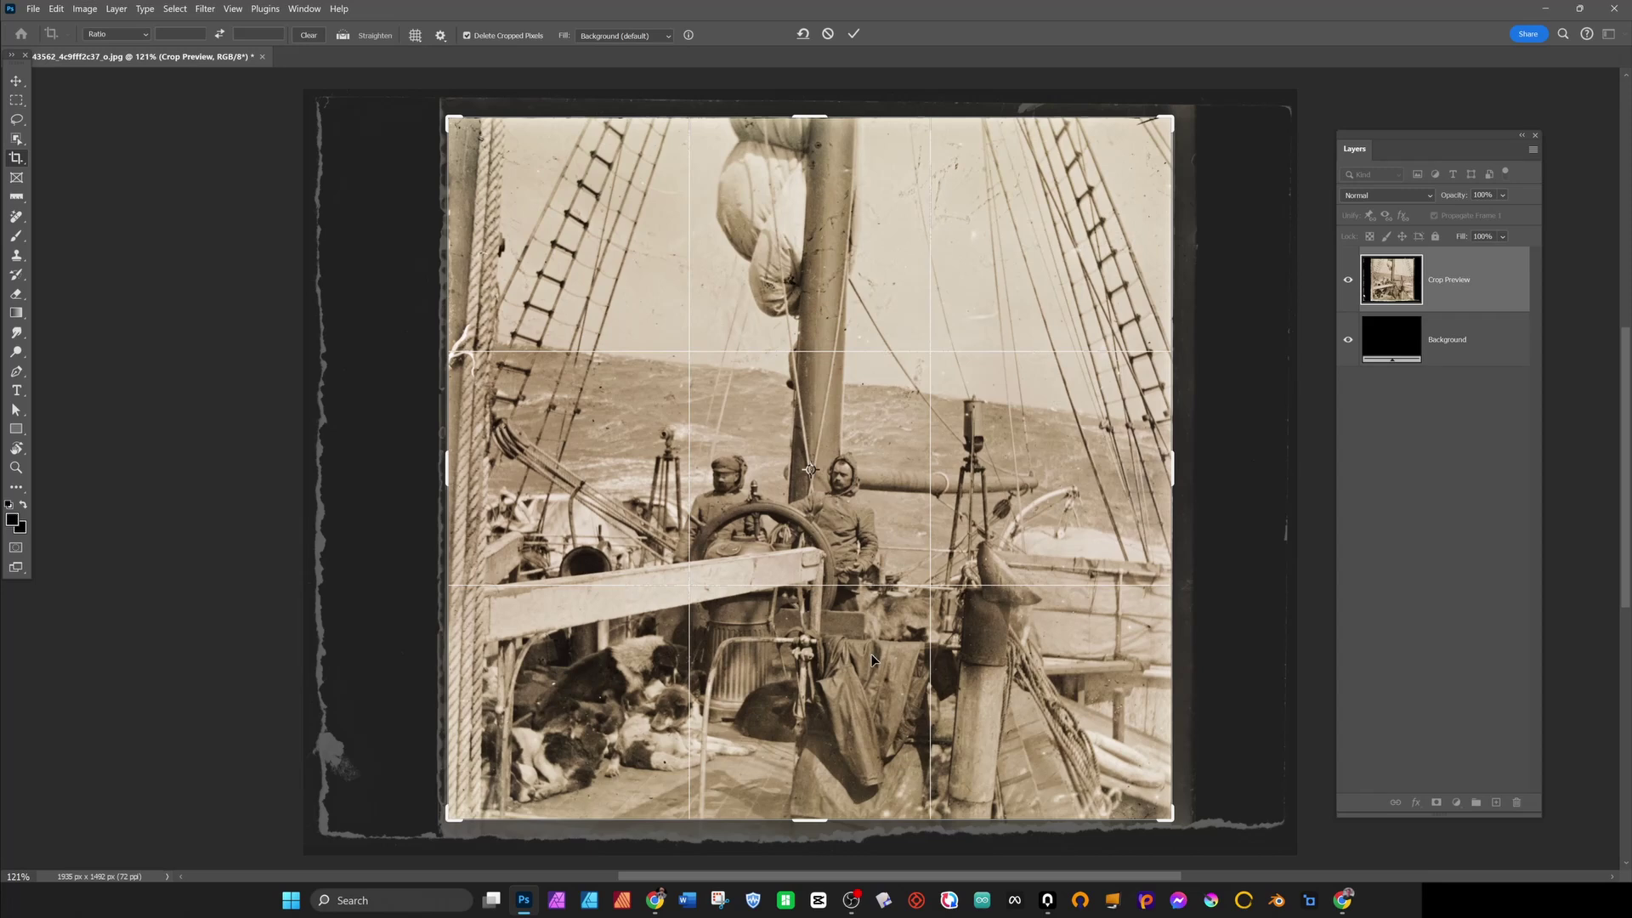
{"action": "key", "text": "Return"}
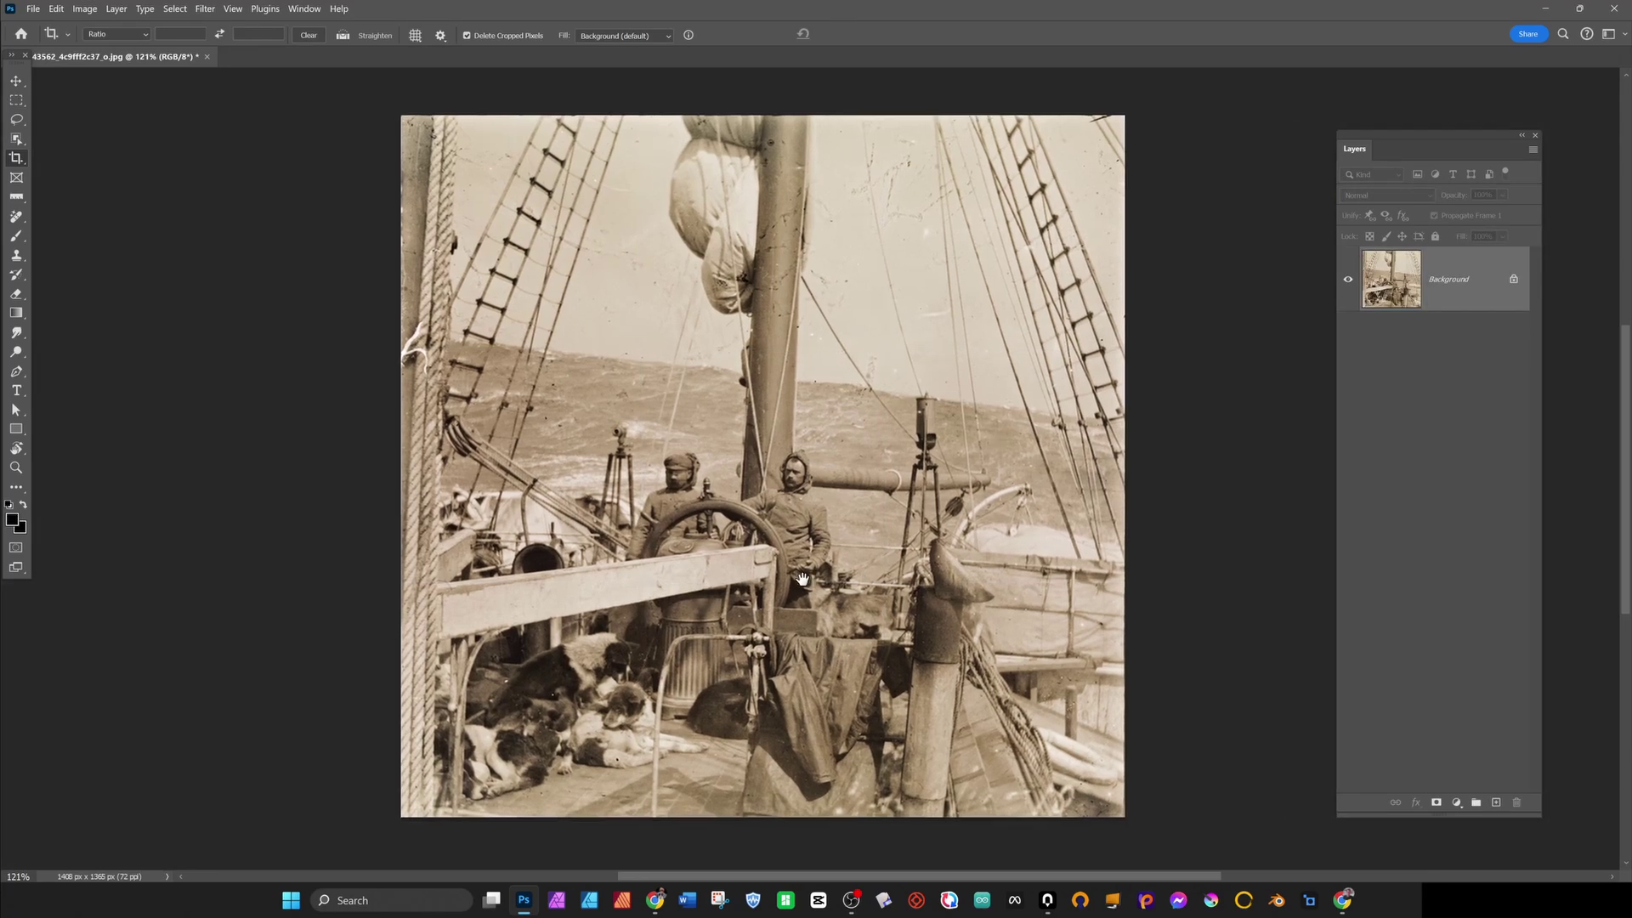
Add a Hue/Saturation adjustment layer with Saturation at -100.
{"action": "left_click", "coordinate": [1456, 802]}
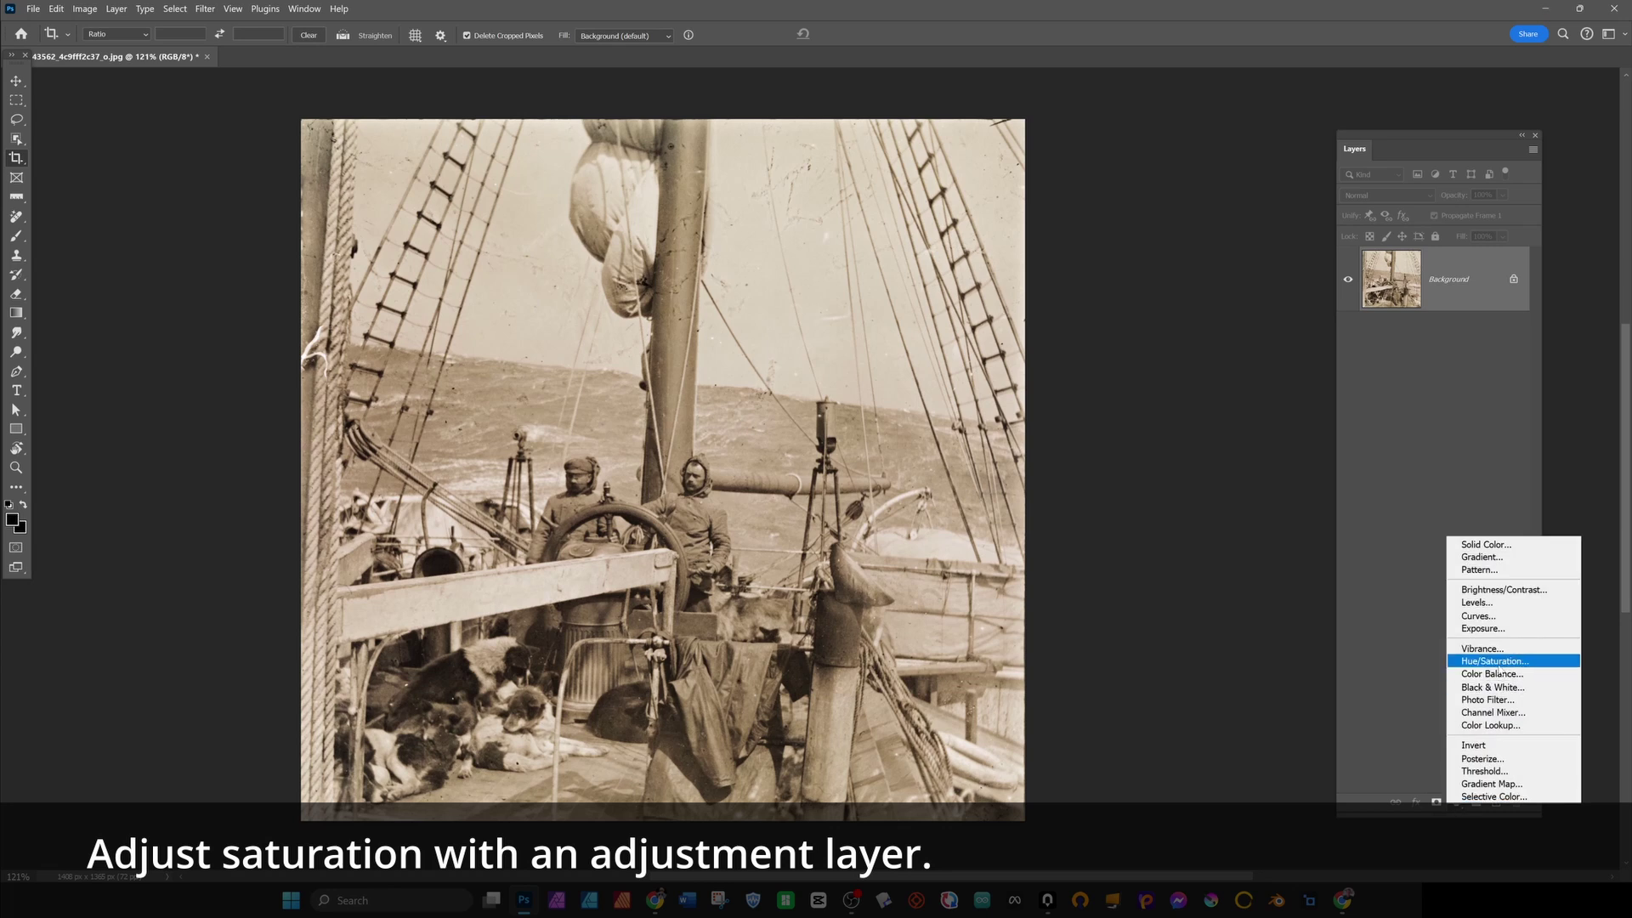
{"action": "left_click", "coordinate": [1494, 661]}
{"action": "left_click_drag", "start_coordinate": [1141, 331], "coordinate": [989, 331]}
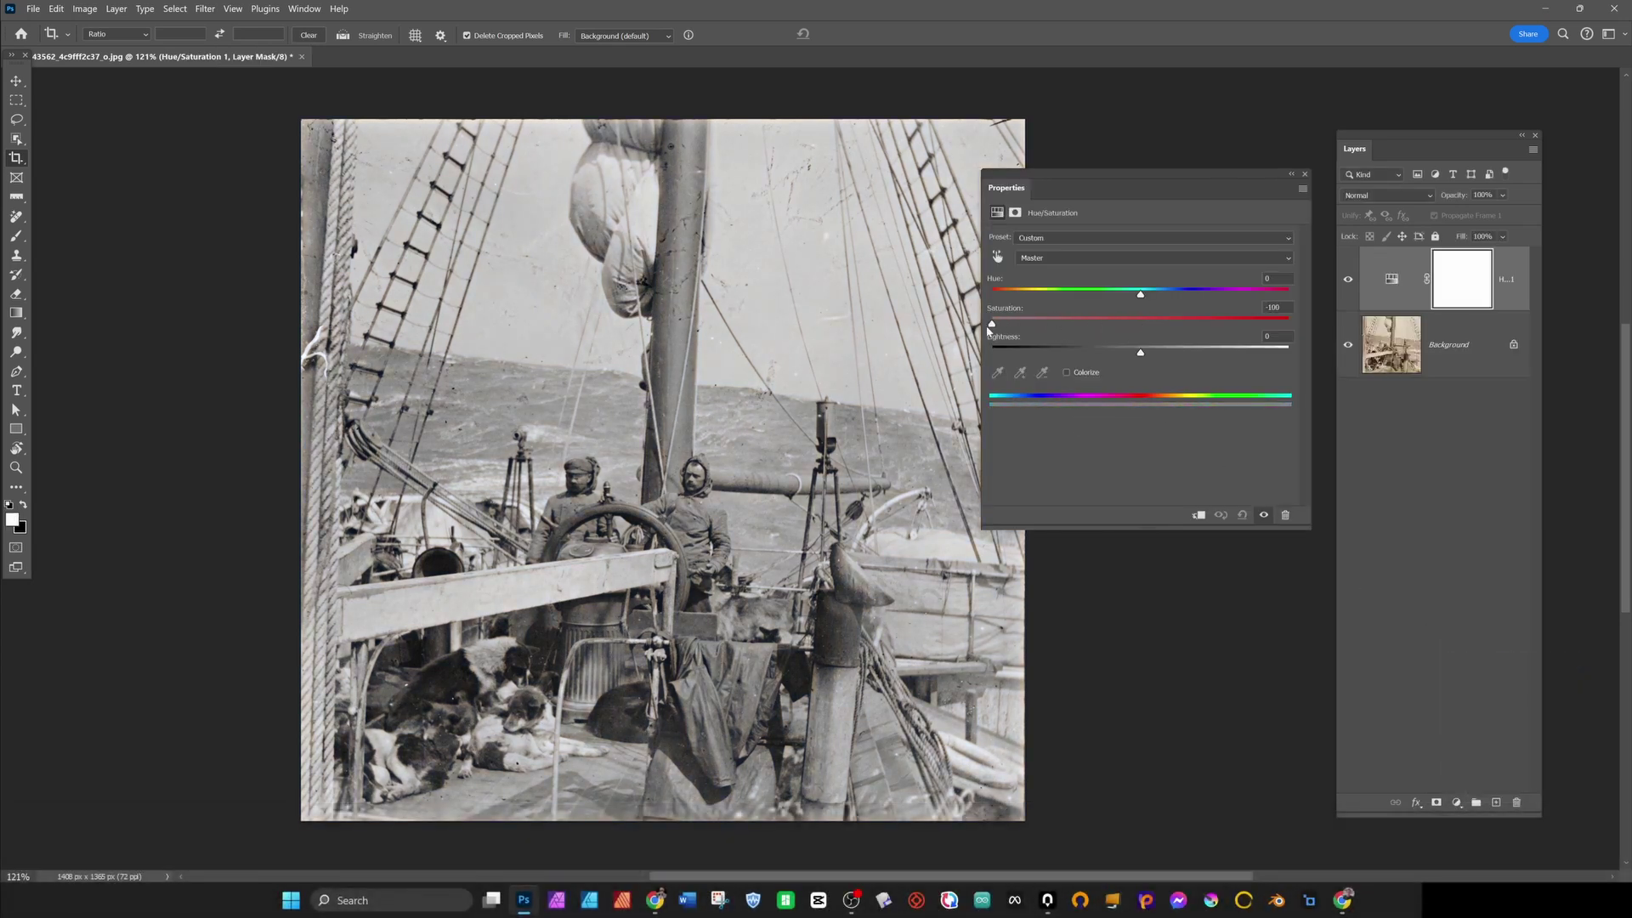
{"action": "left_click", "coordinate": [1305, 175]}
Add a Curves adjustment layer with black and white points pulled in and an S-curve.
{"action": "left_click", "coordinate": [1456, 803]}
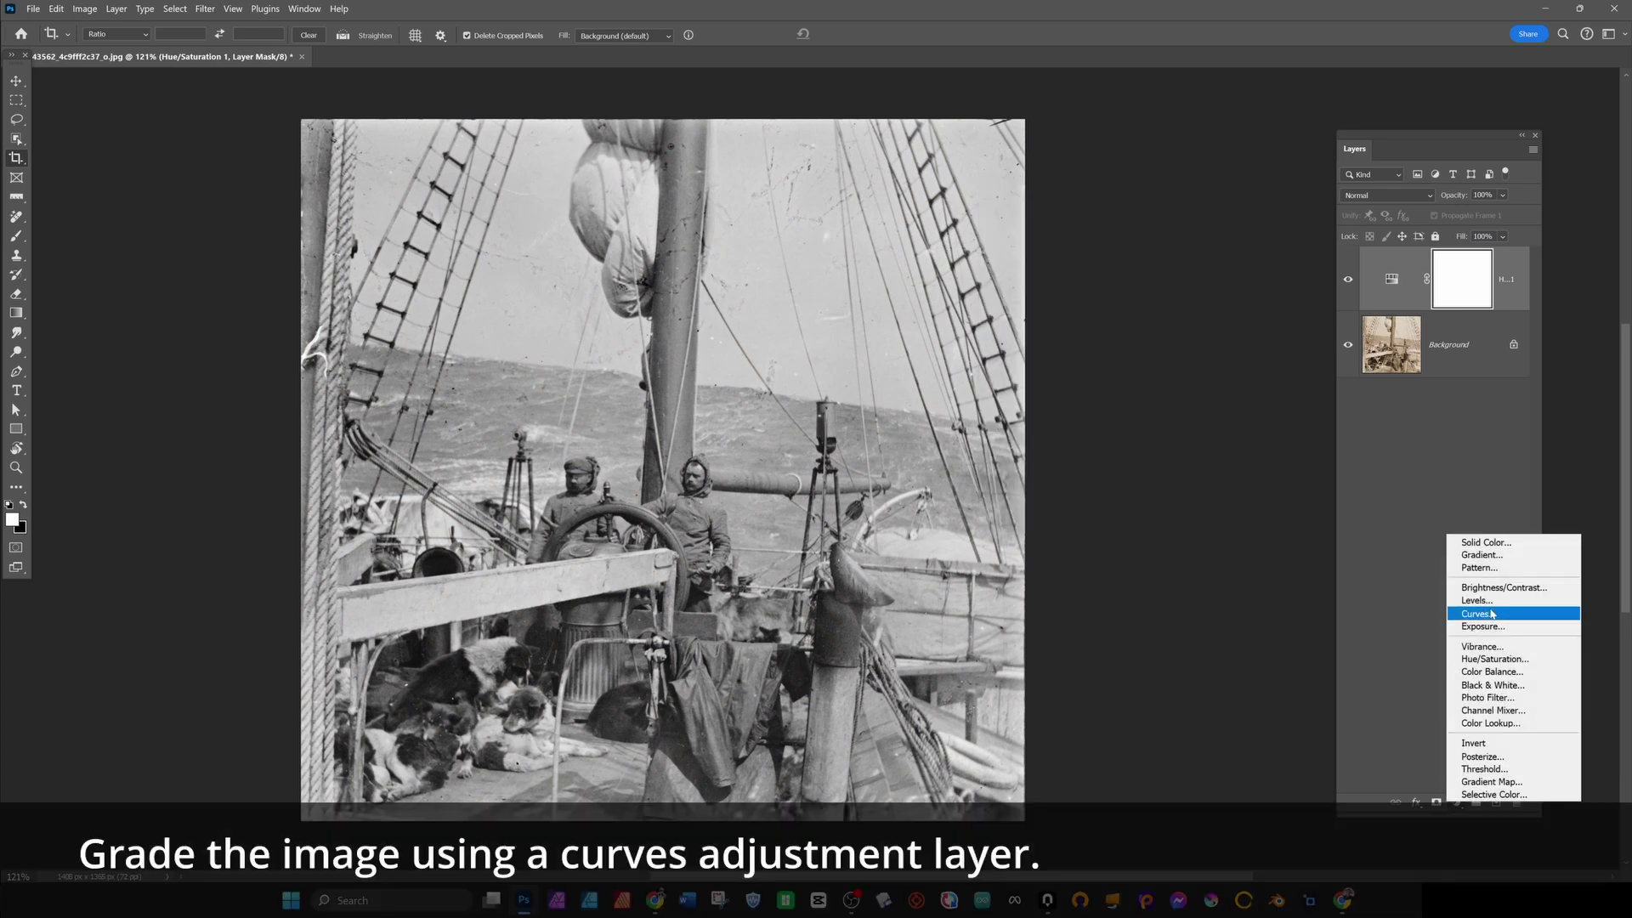
{"action": "left_click", "coordinate": [1492, 613]}
{"action": "left_click_drag", "start_coordinate": [1061, 471], "coordinate": [1075, 470]}
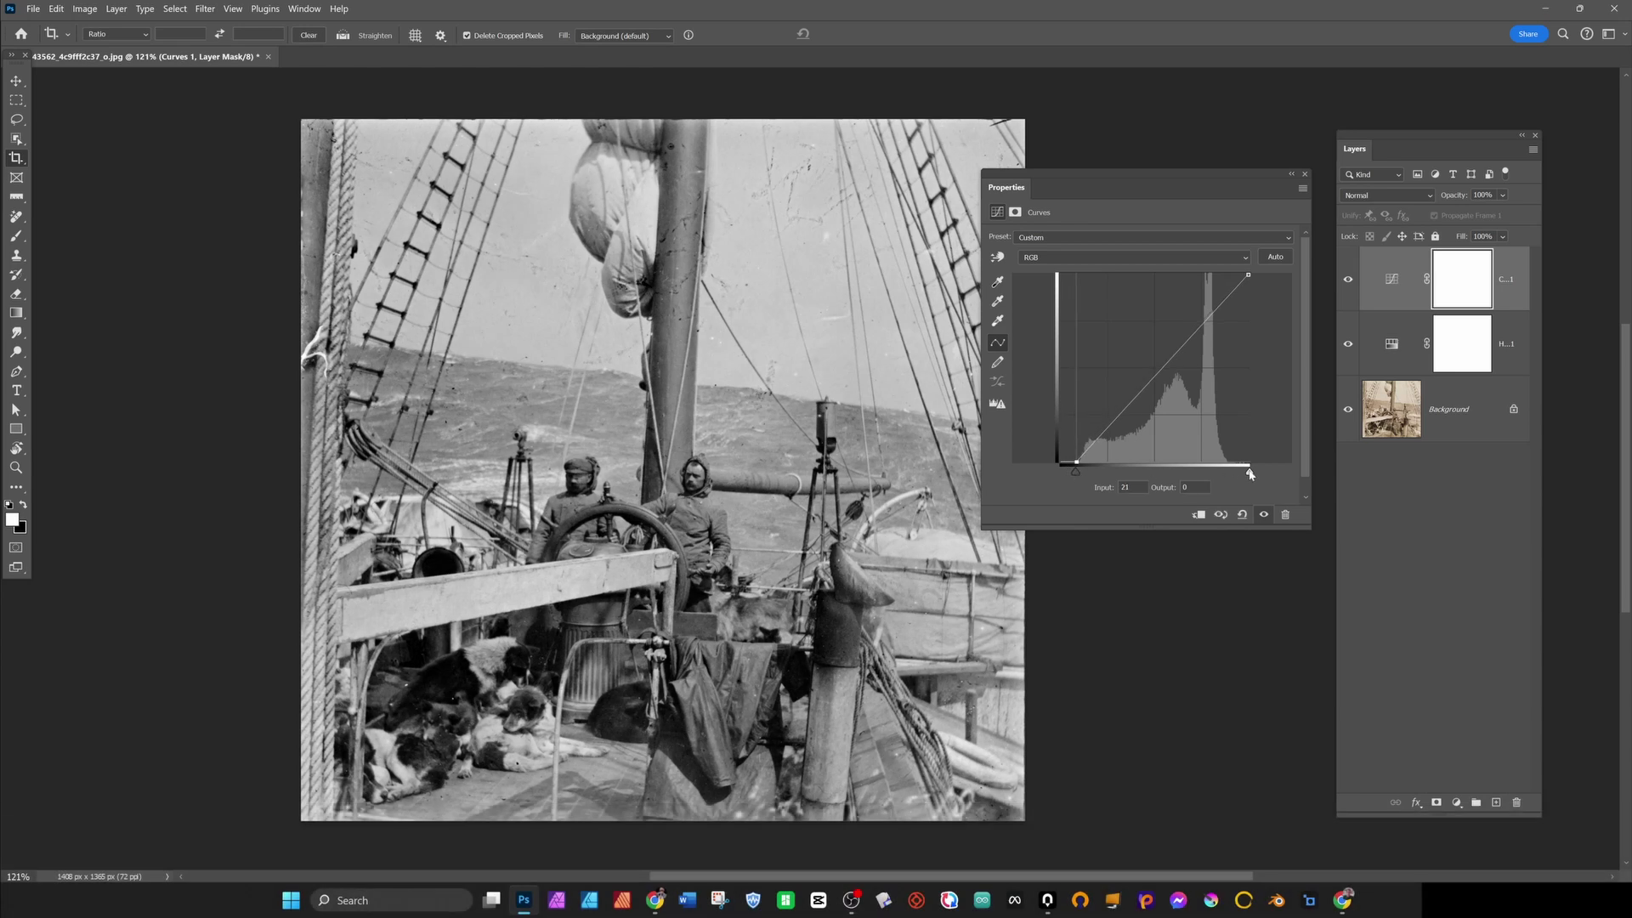
{"action": "left_click_drag", "start_coordinate": [1249, 473], "coordinate": [1231, 475]}
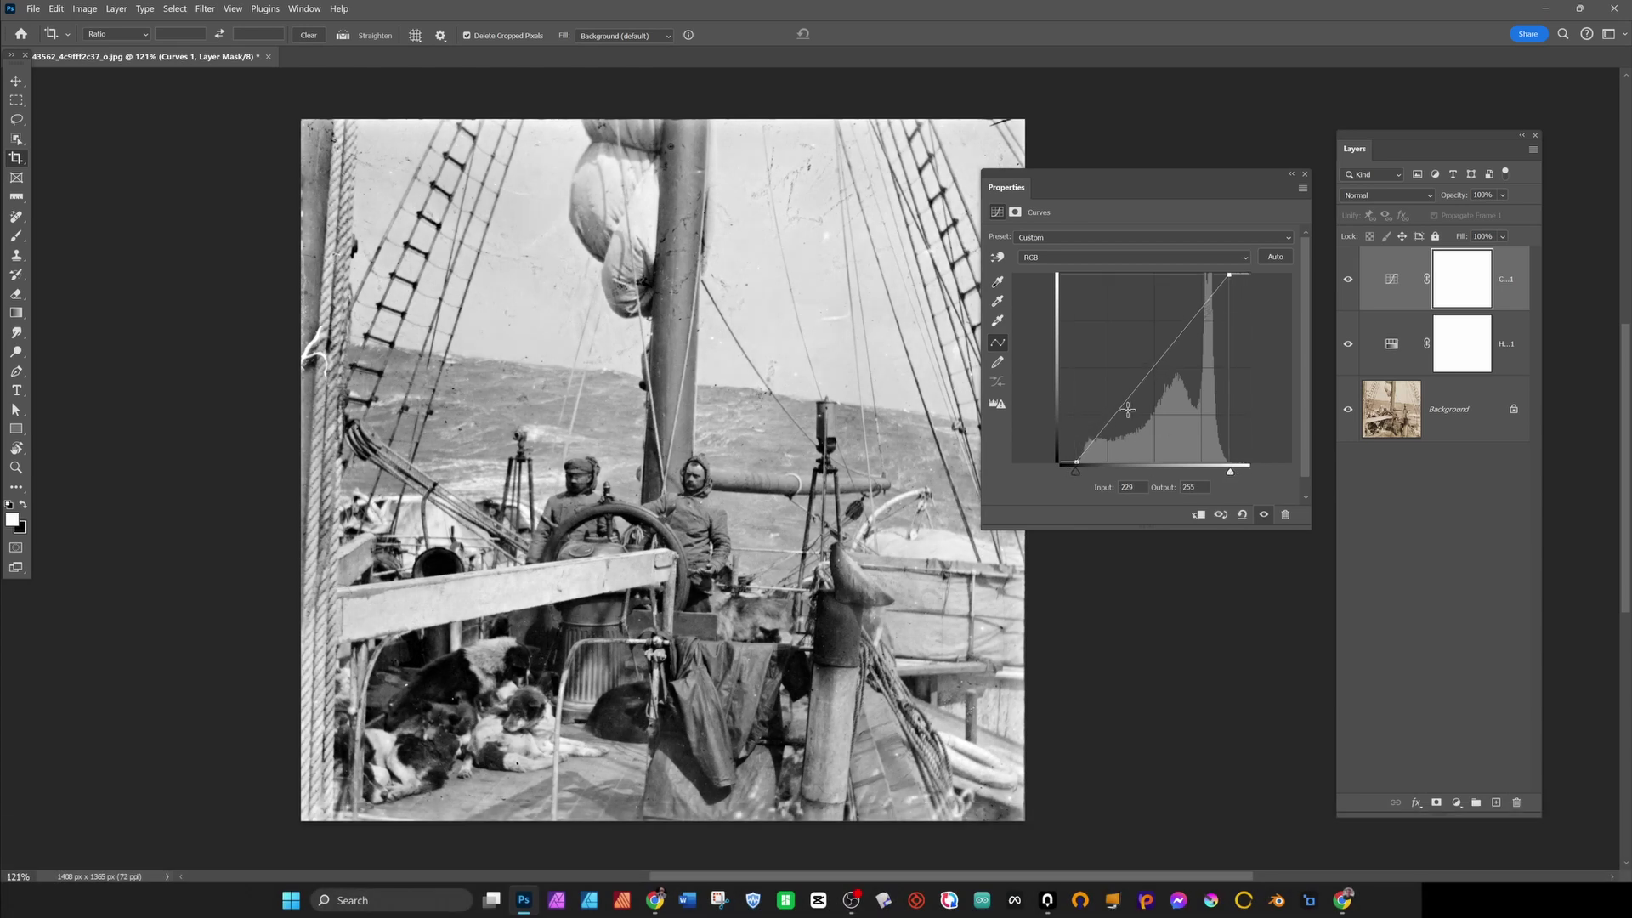
{"action": "left_click_drag", "start_coordinate": [1127, 410], "coordinate": [1129, 413]}
{"action": "left_click_drag", "start_coordinate": [1183, 329], "coordinate": [1184, 332]}
{"action": "left_click_drag", "start_coordinate": [1127, 416], "coordinate": [1127, 411]}
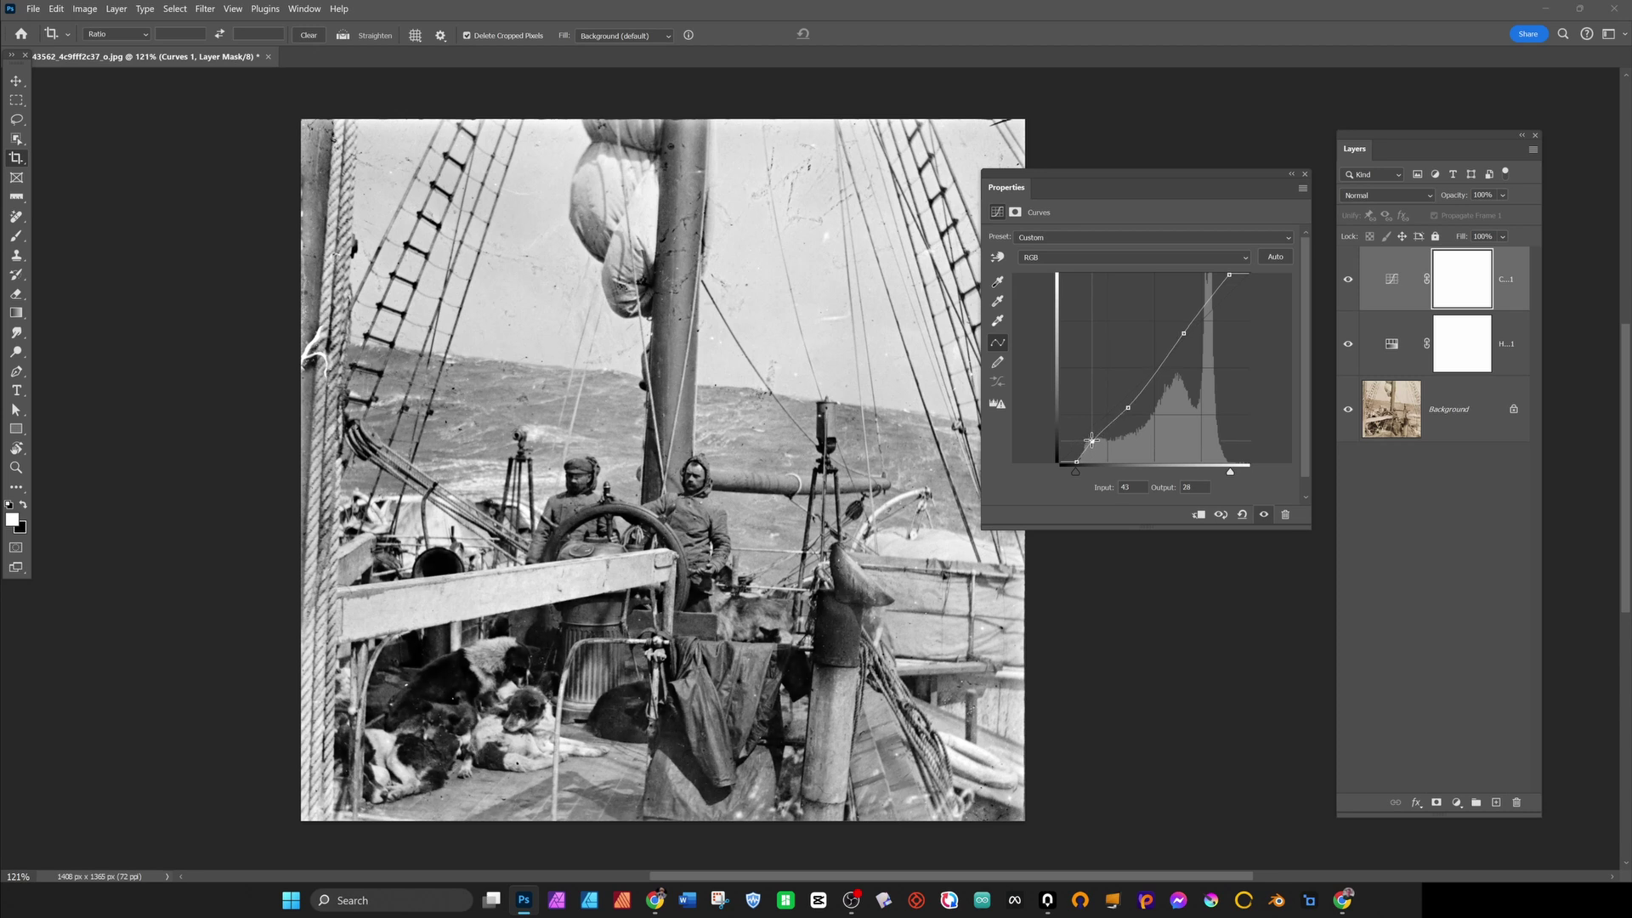
{"action": "left_click_drag", "start_coordinate": [1091, 439], "coordinate": [1089, 441]}
{"action": "left_click", "coordinate": [1127, 404]}
{"action": "left_click_drag", "start_coordinate": [1183, 329], "coordinate": [1186, 320]}
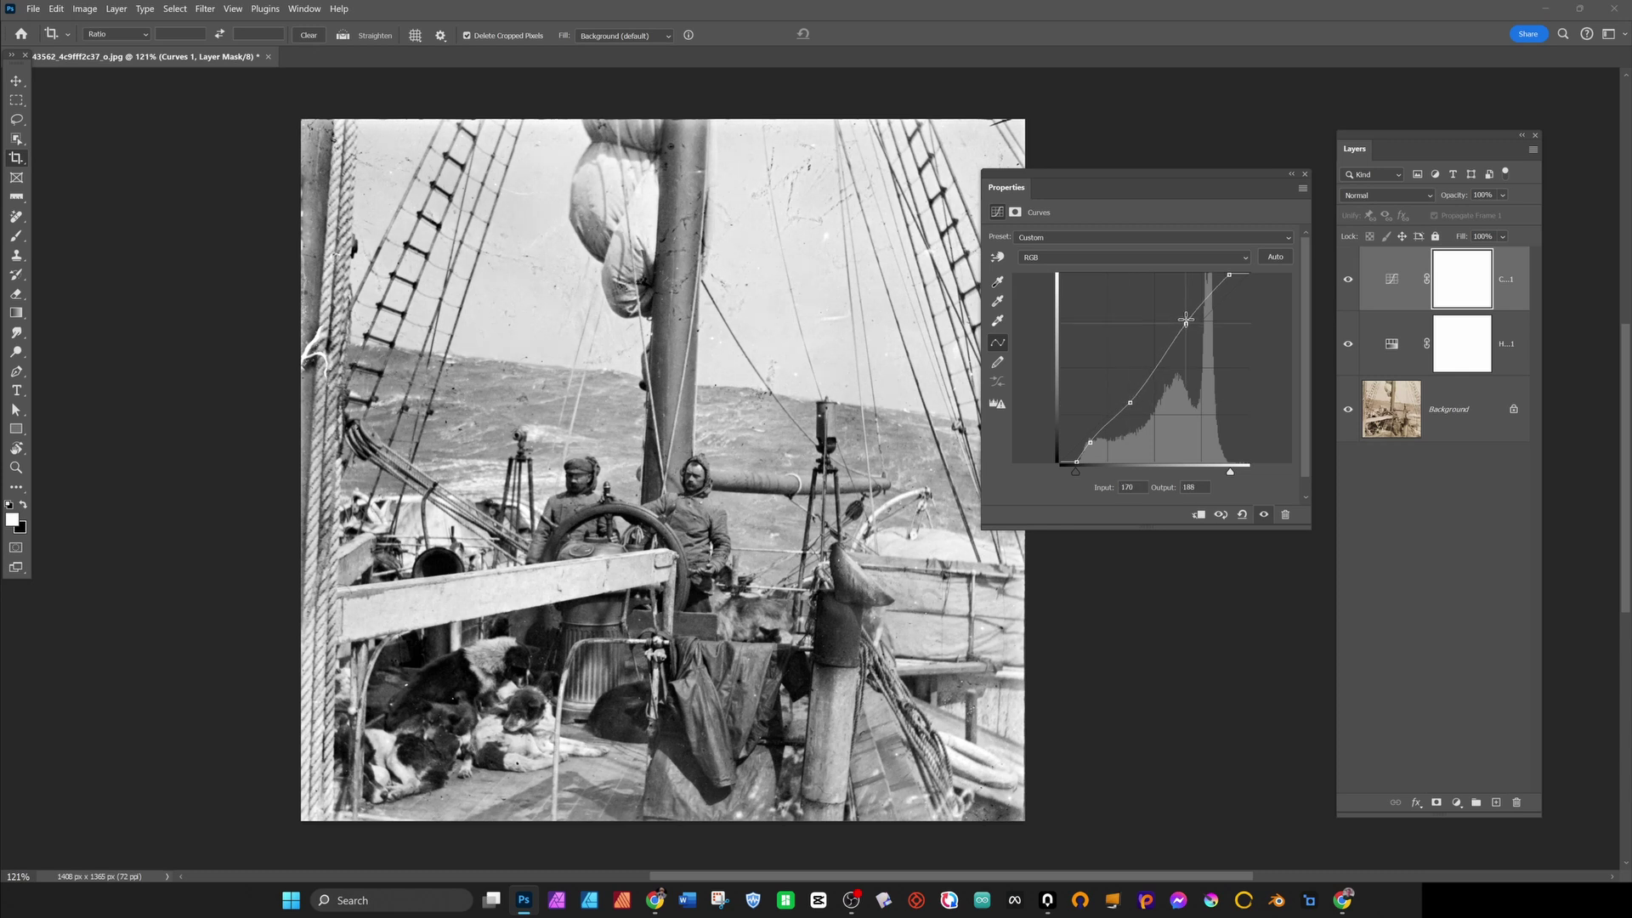
{"action": "left_click", "coordinate": [1305, 175]}
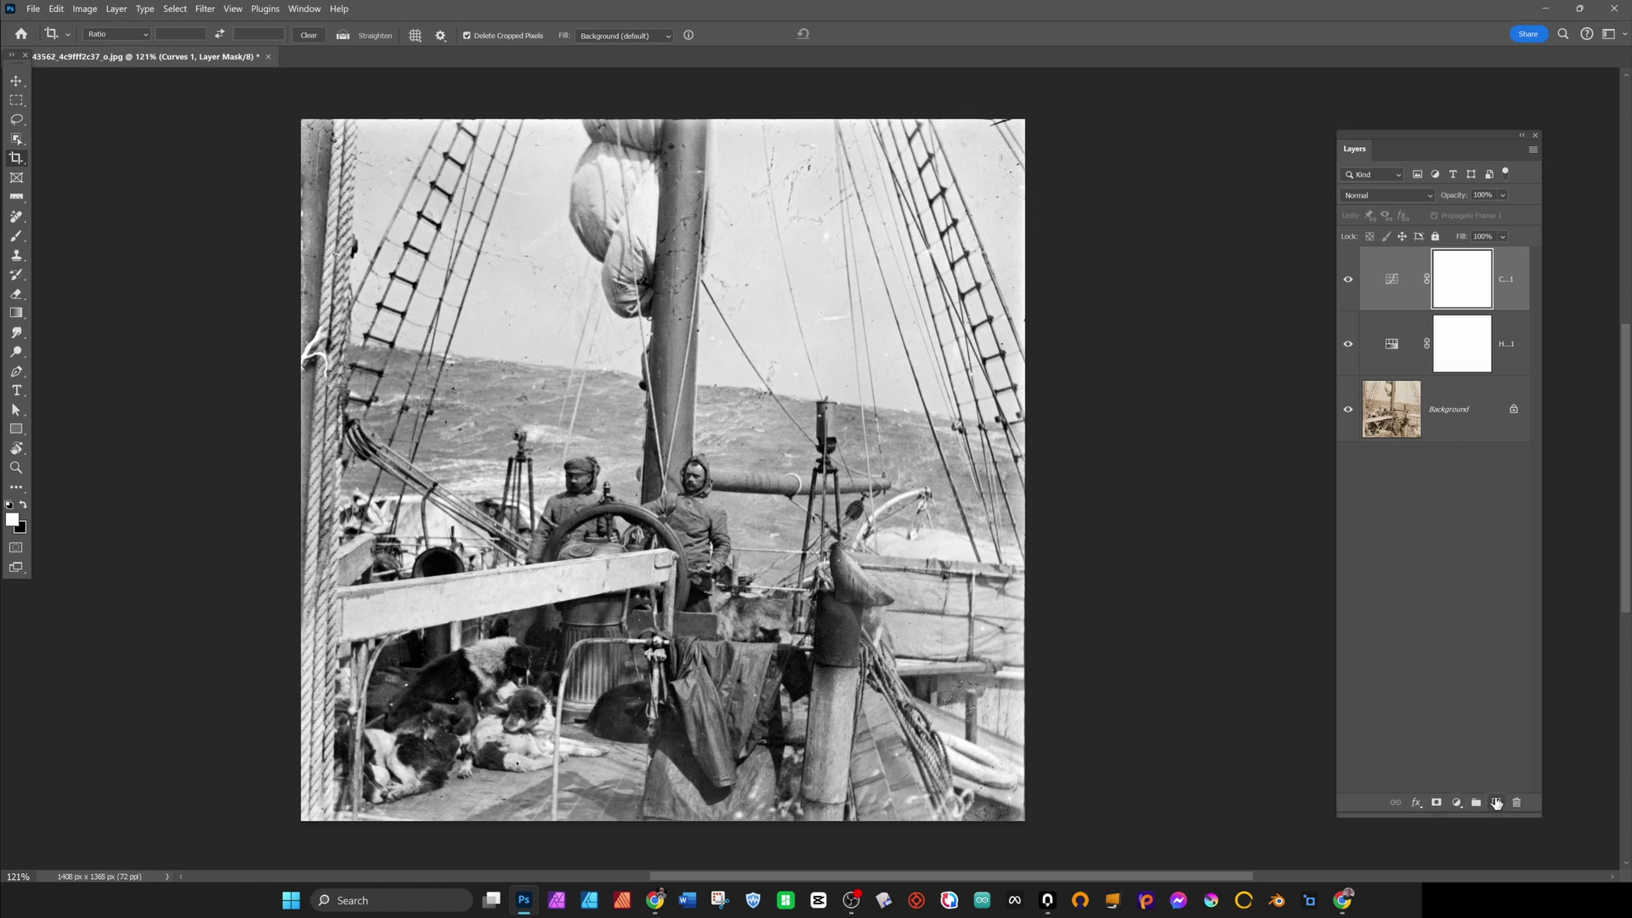
On a new empty layer, spot-heal dust specks in the sky and scratches on the mast.
{"action": "left_click", "coordinate": [1497, 803]}
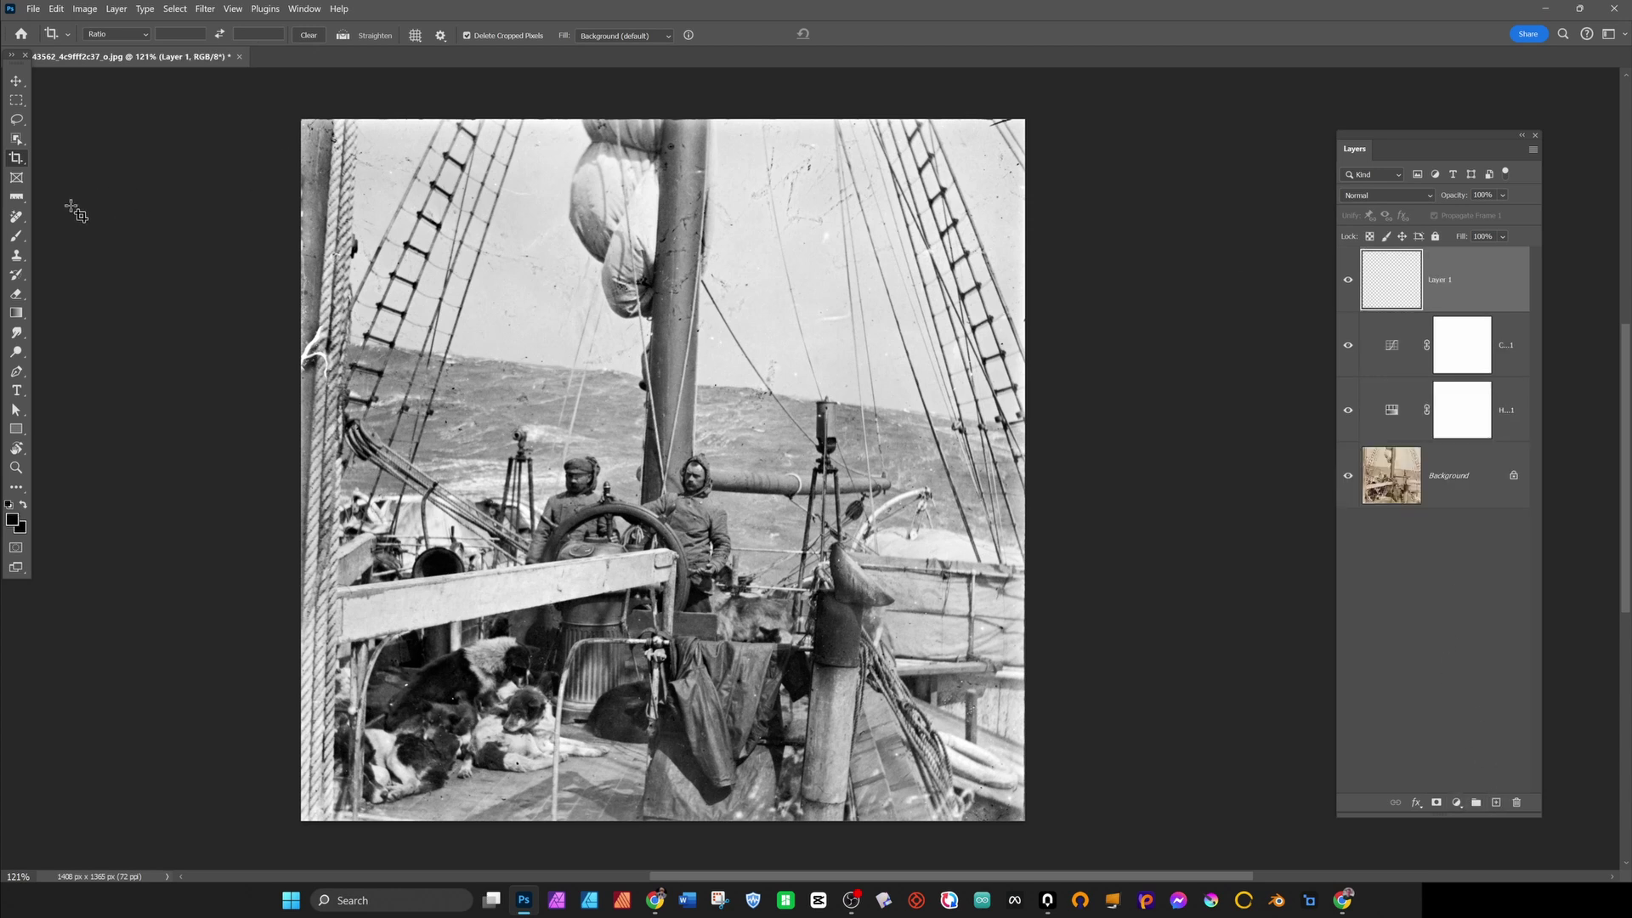
{"action": "left_click", "coordinate": [16, 219]}
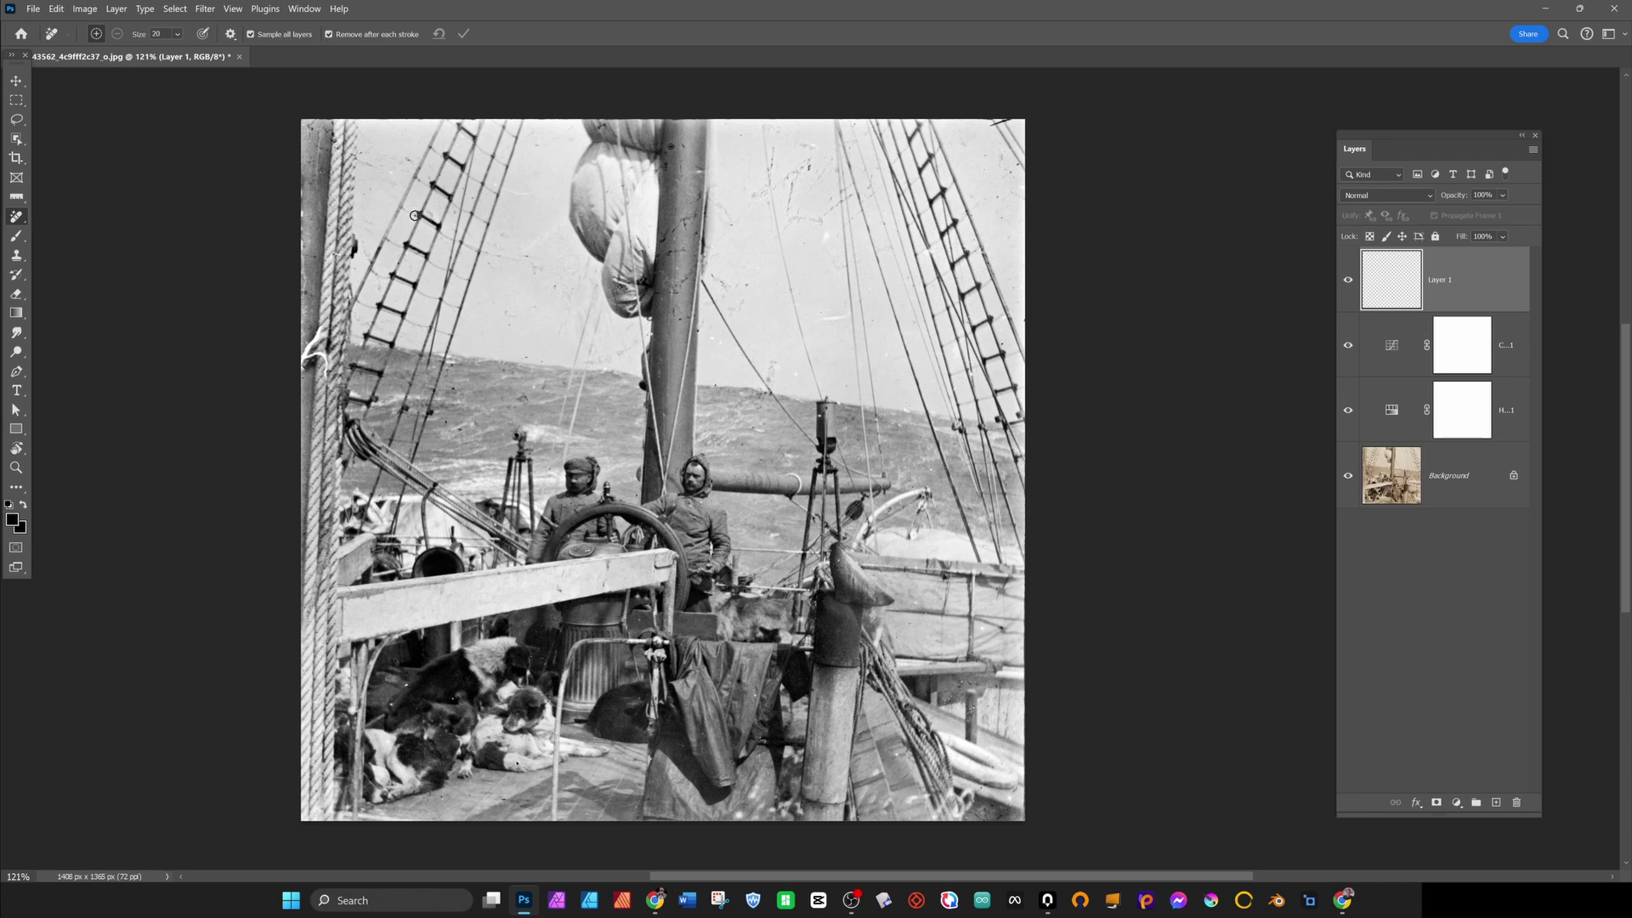
{"action": "scroll", "coordinate": [364, 174], "scroll_direction": "up", "scroll_amount": 3}
{"action": "scroll", "coordinate": [674, 277], "scroll_direction": "up", "scroll_amount": 3}
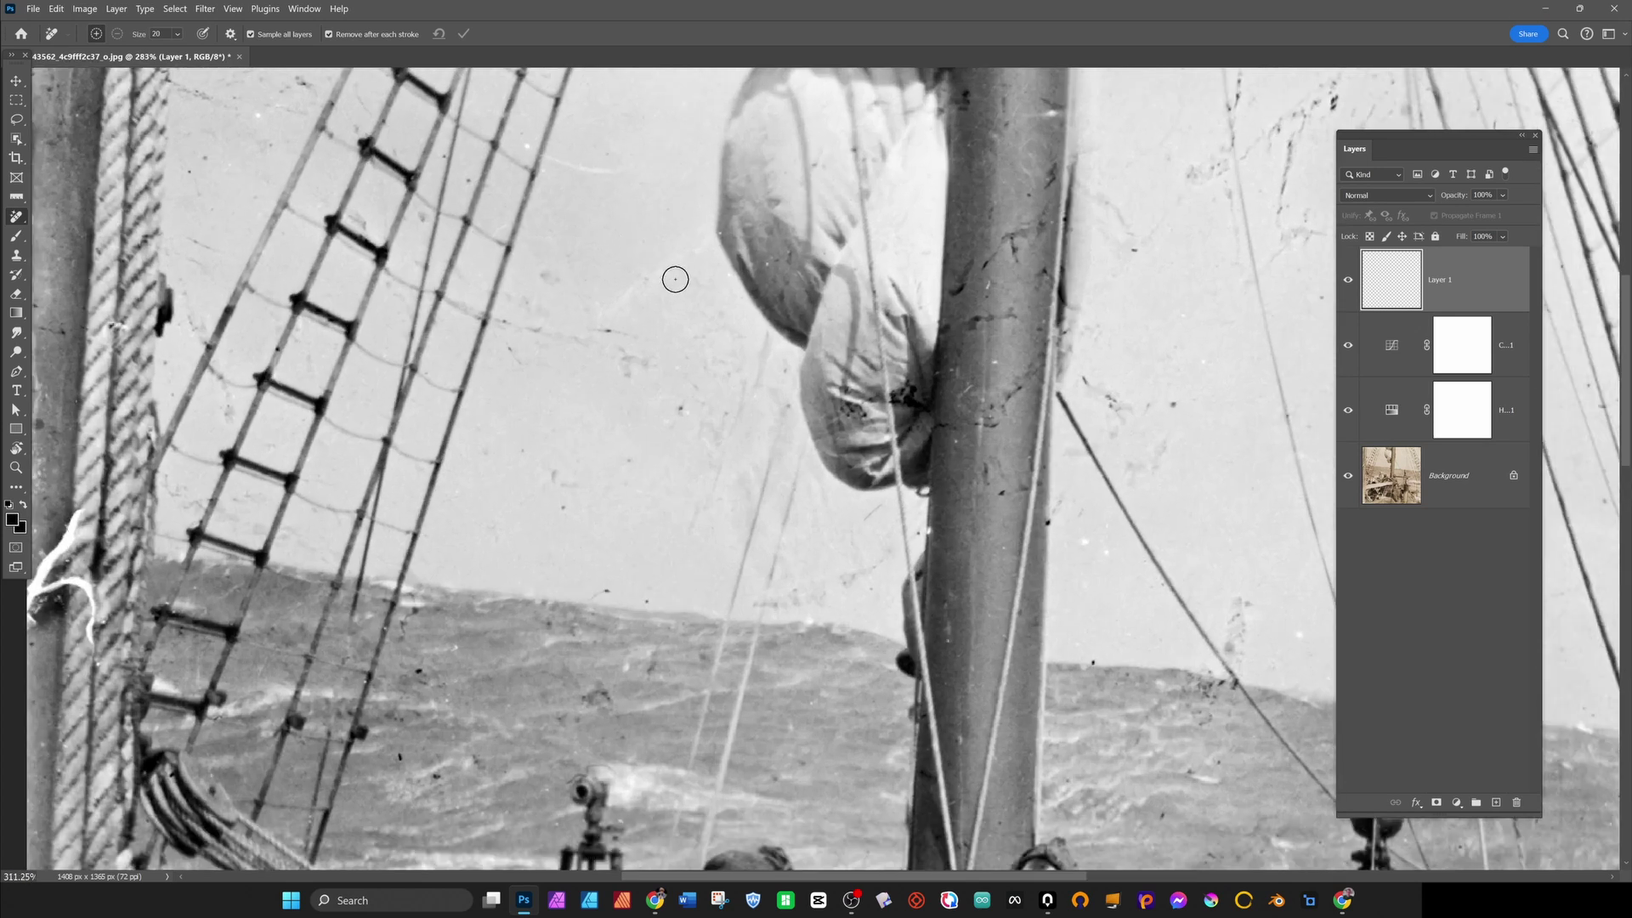
{"action": "scroll", "coordinate": [692, 303], "scroll_direction": "up", "scroll_amount": 2}
{"action": "scroll", "coordinate": [704, 342], "scroll_direction": "up", "scroll_amount": 2}
{"action": "mouse_move", "coordinate": [710, 531]}
{"action": "left_mouse_down"}
{"action": "mouse_move", "coordinate": [667, 593]}
{"action": "mouse_move", "coordinate": [479, 601]}
{"action": "left_mouse_up"}
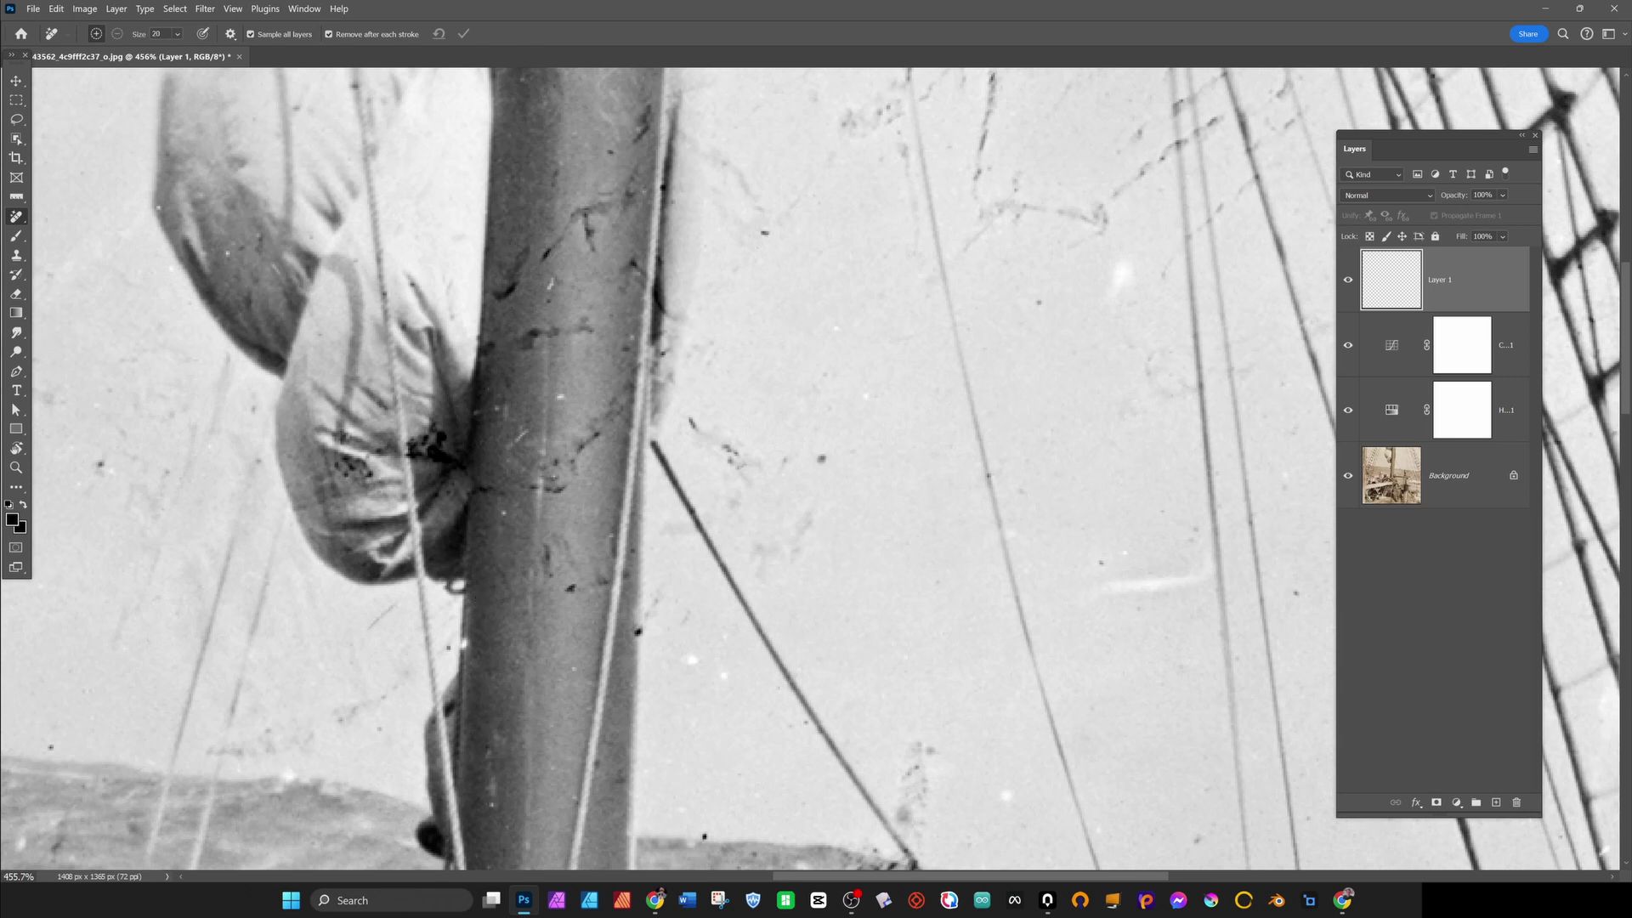
{"action": "left_click", "coordinate": [829, 465]}
{"action": "key", "text": "bracketleft"}
{"action": "left_click", "coordinate": [730, 454]}
{"action": "left_click", "coordinate": [629, 580]}
{"action": "left_click_drag", "start_coordinate": [826, 368], "coordinate": [826, 437]}
{"action": "left_click_drag", "start_coordinate": [900, 127], "coordinate": [900, 180]}
{"action": "left_click", "coordinate": [655, 247]}
{"action": "left_click", "coordinate": [547, 492]}
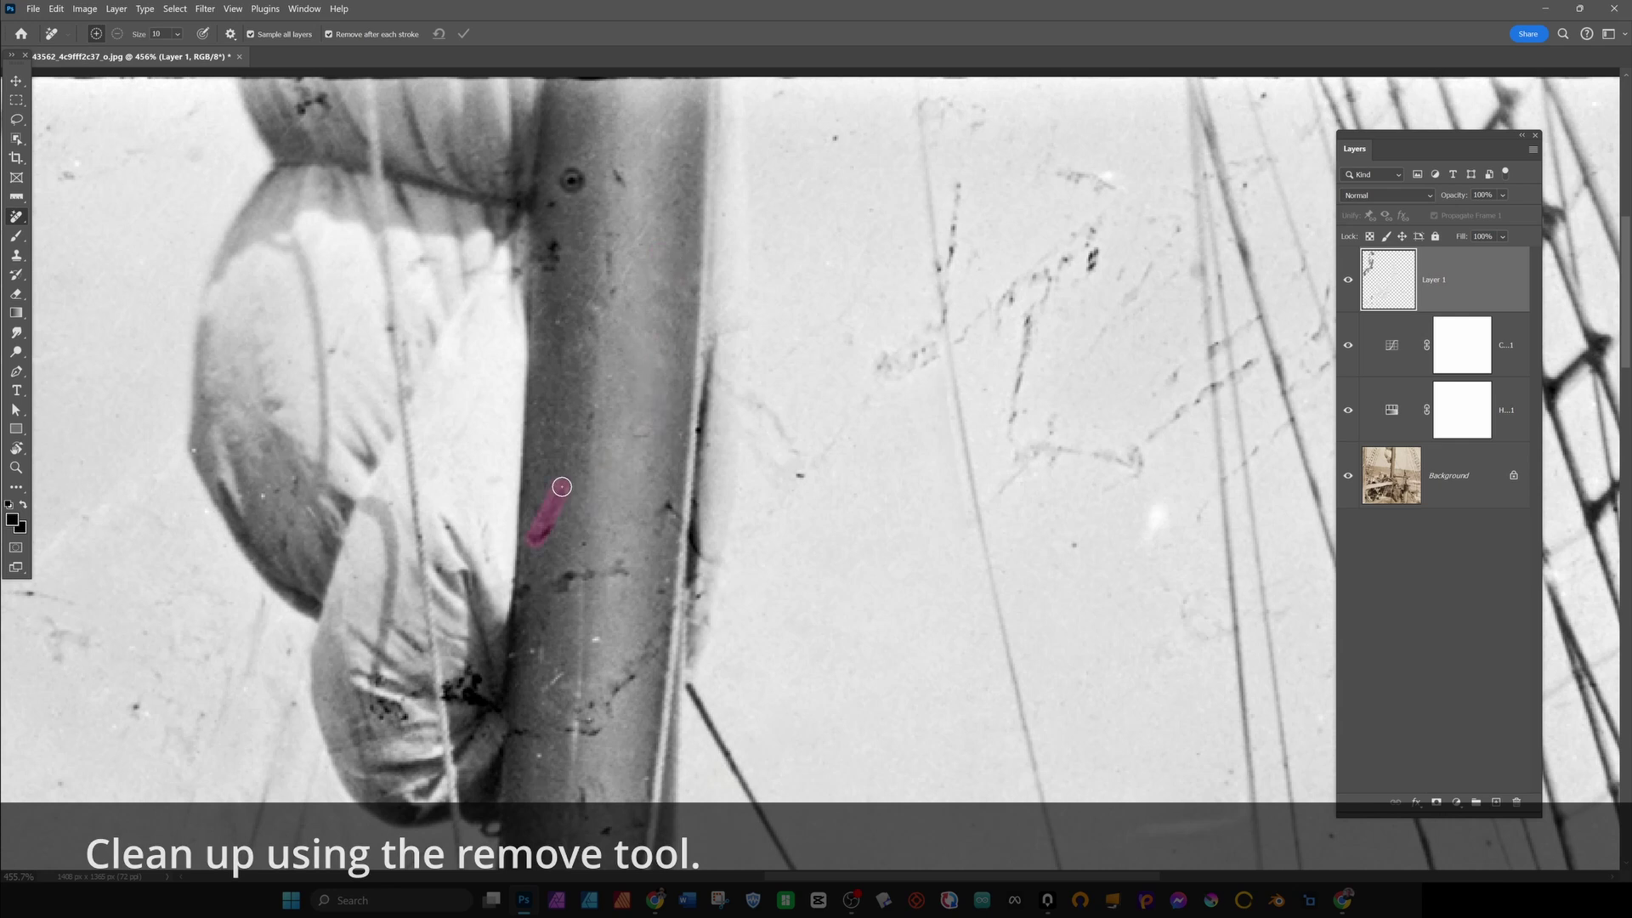
{"action": "left_click", "coordinate": [571, 348]}
Heal the lower-mast blemish and the sky's scratch blotches, bright spot and dark specks.
{"action": "scroll", "coordinate": [567, 442], "scroll_direction": "down", "scroll_amount": 2}
{"action": "left_click", "coordinate": [587, 798]}
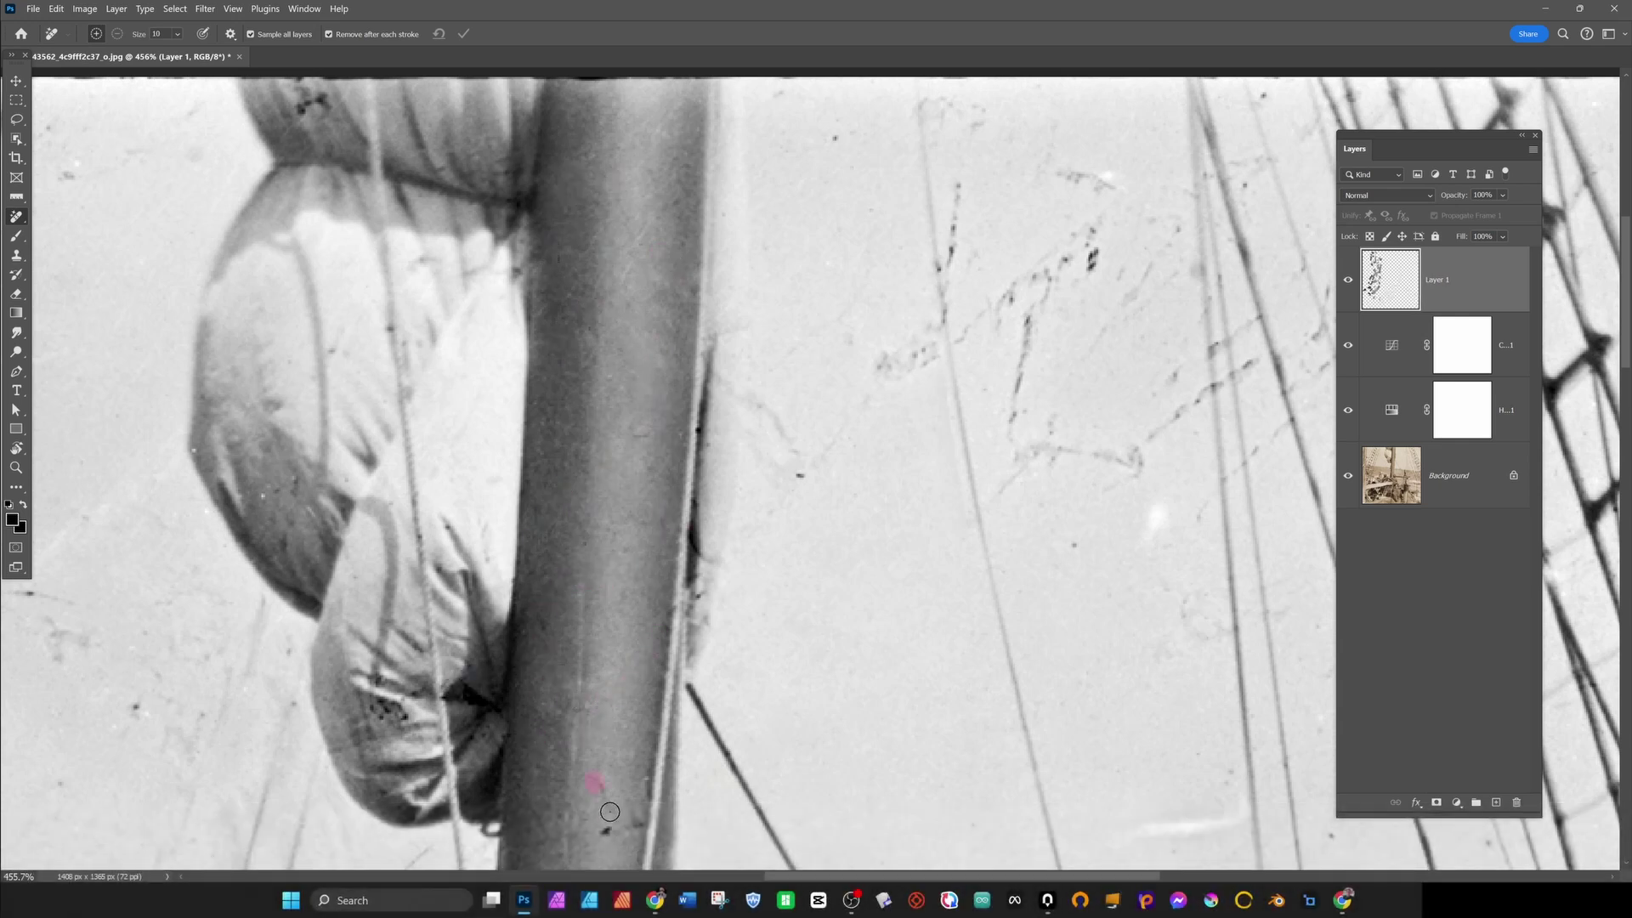
{"action": "scroll", "coordinate": [916, 564], "scroll_direction": "up", "scroll_amount": 1}
{"action": "left_click_drag", "start_coordinate": [892, 412], "coordinate": [934, 386]}
{"action": "left_click_drag", "start_coordinate": [948, 262], "coordinate": [943, 324]}
{"action": "left_click_drag", "start_coordinate": [1030, 228], "coordinate": [958, 391]}
{"action": "left_click_drag", "start_coordinate": [1032, 327], "coordinate": [995, 472]}
{"action": "left_click", "coordinate": [1109, 523]}
{"action": "left_click_drag", "start_coordinate": [1048, 408], "coordinate": [1118, 309]}
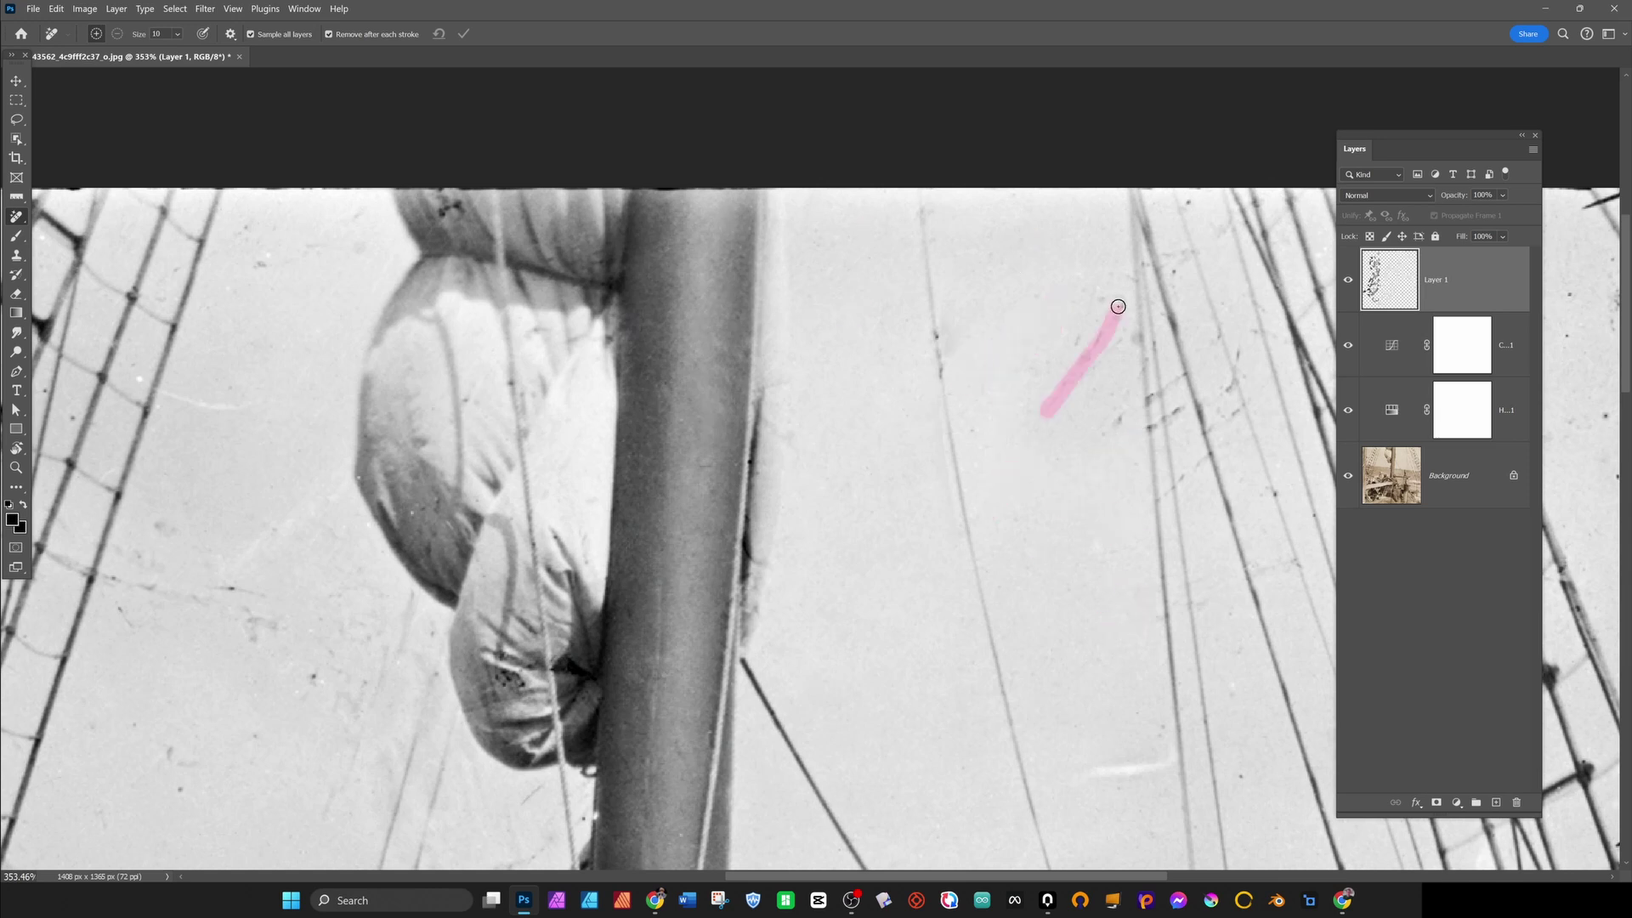
{"action": "scroll", "coordinate": [976, 177], "scroll_direction": "right", "scroll_amount": 5}
{"action": "left_click", "coordinate": [838, 516]}
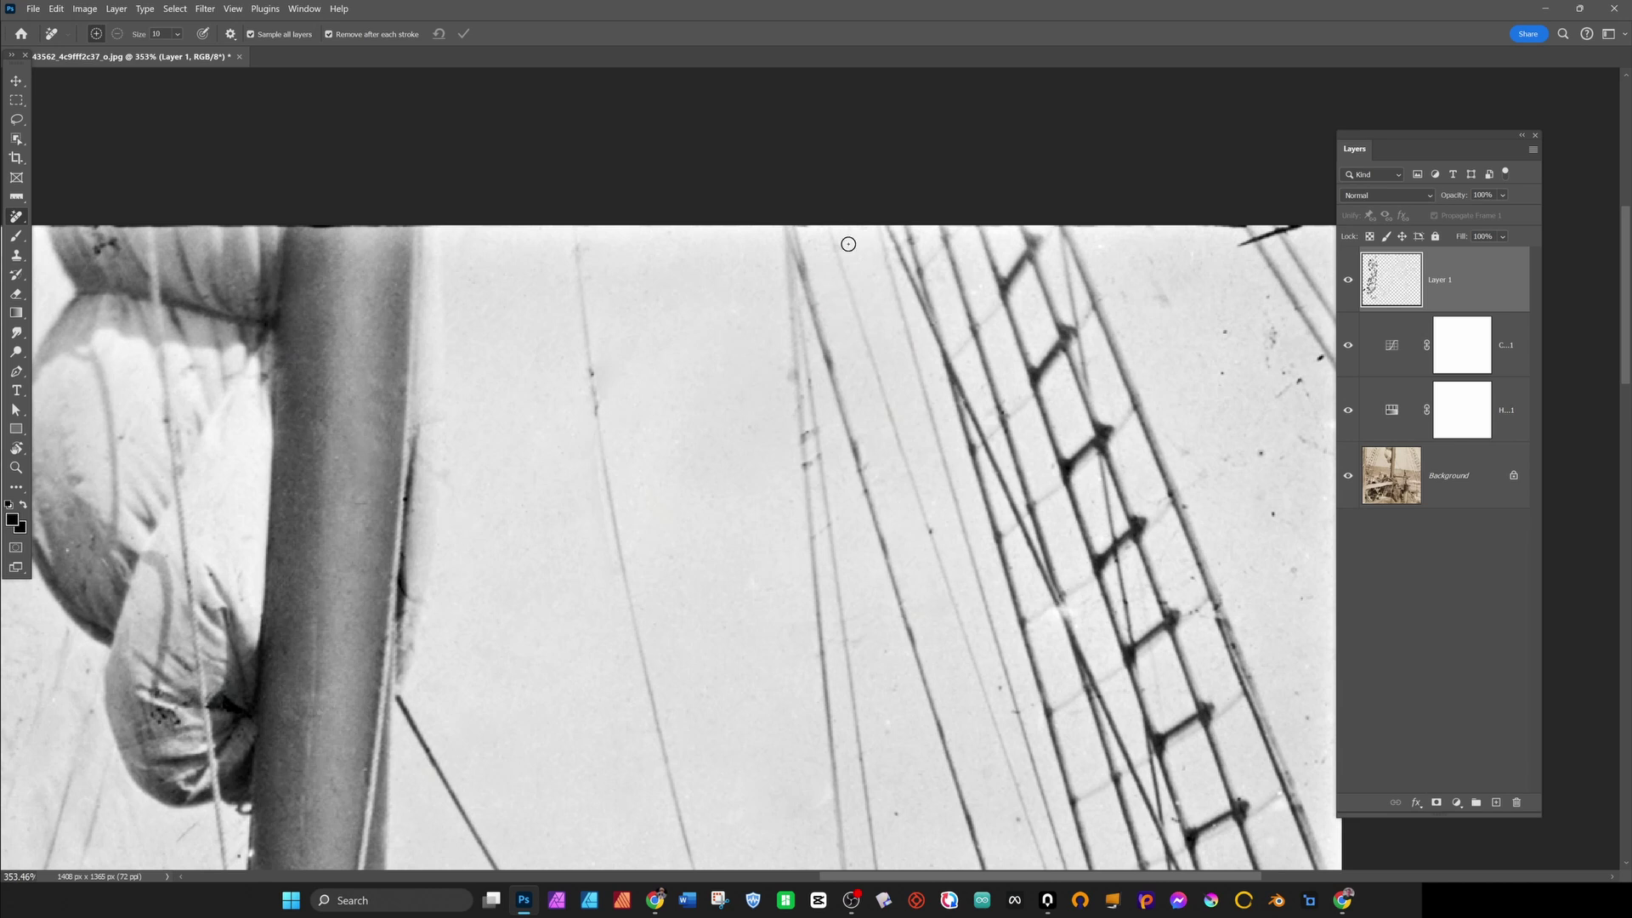
{"action": "left_click", "coordinate": [595, 369]}
{"action": "left_click_drag", "start_coordinate": [596, 455], "coordinate": [605, 522]}
Remove specks beside the rigging ladder, along the right edge and on the sea.
{"action": "scroll", "coordinate": [605, 522], "scroll_direction": "down", "scroll_amount": 3}
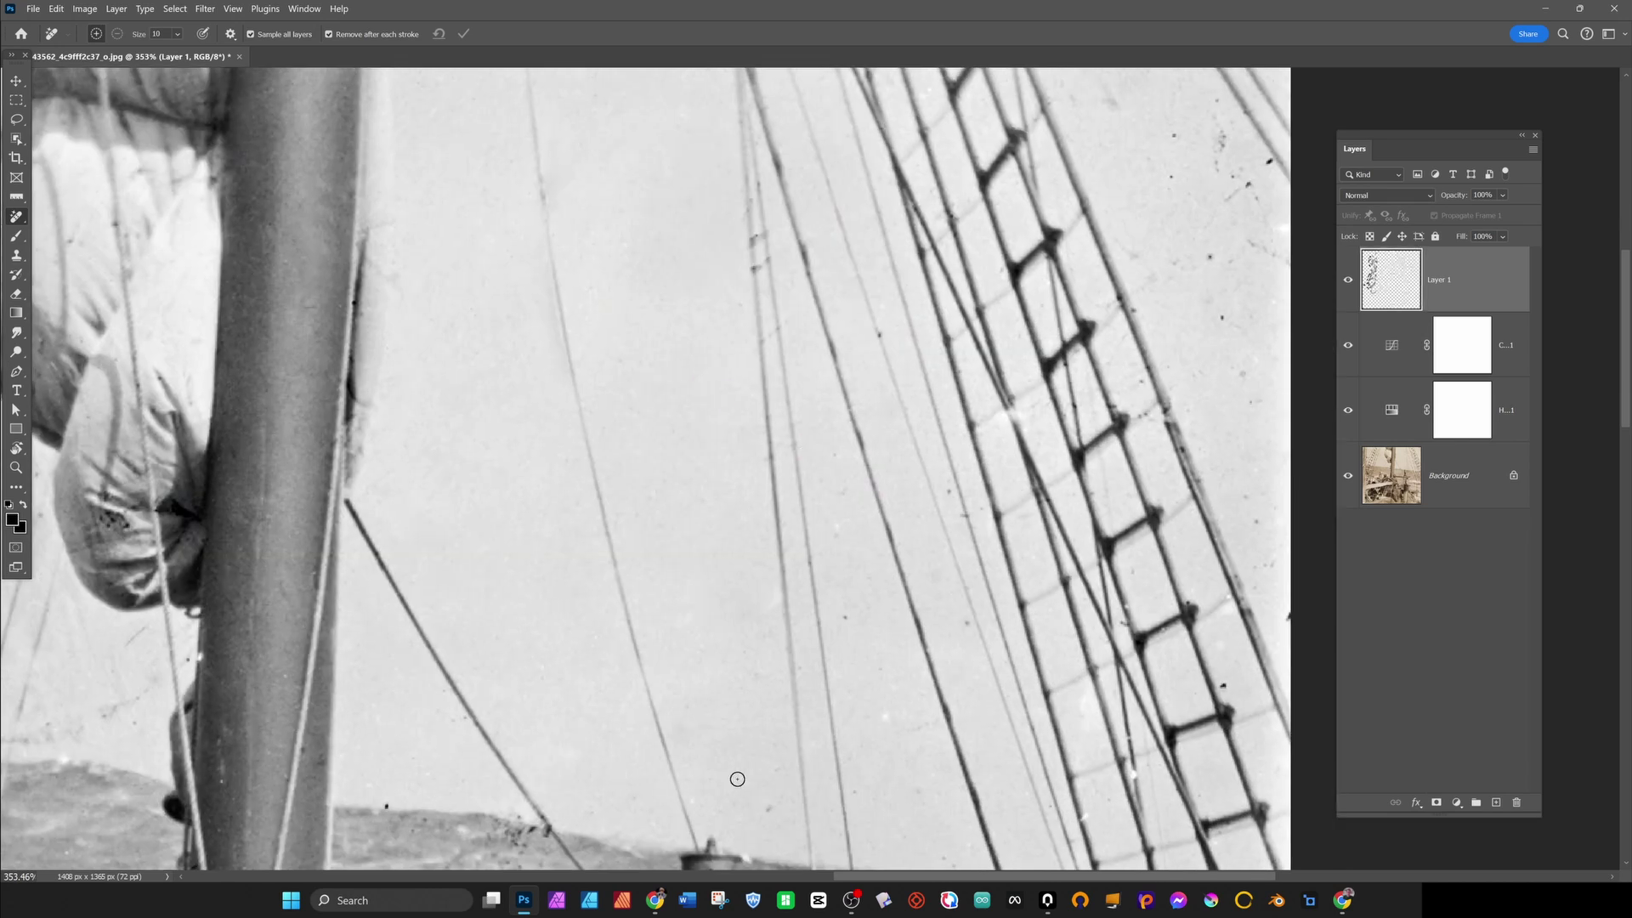
{"action": "scroll", "coordinate": [834, 510], "scroll_direction": "right", "scroll_amount": 5}
{"action": "scroll", "coordinate": [833, 510], "scroll_direction": "up", "scroll_amount": 1}
{"action": "left_click_drag", "start_coordinate": [884, 208], "coordinate": [933, 335]}
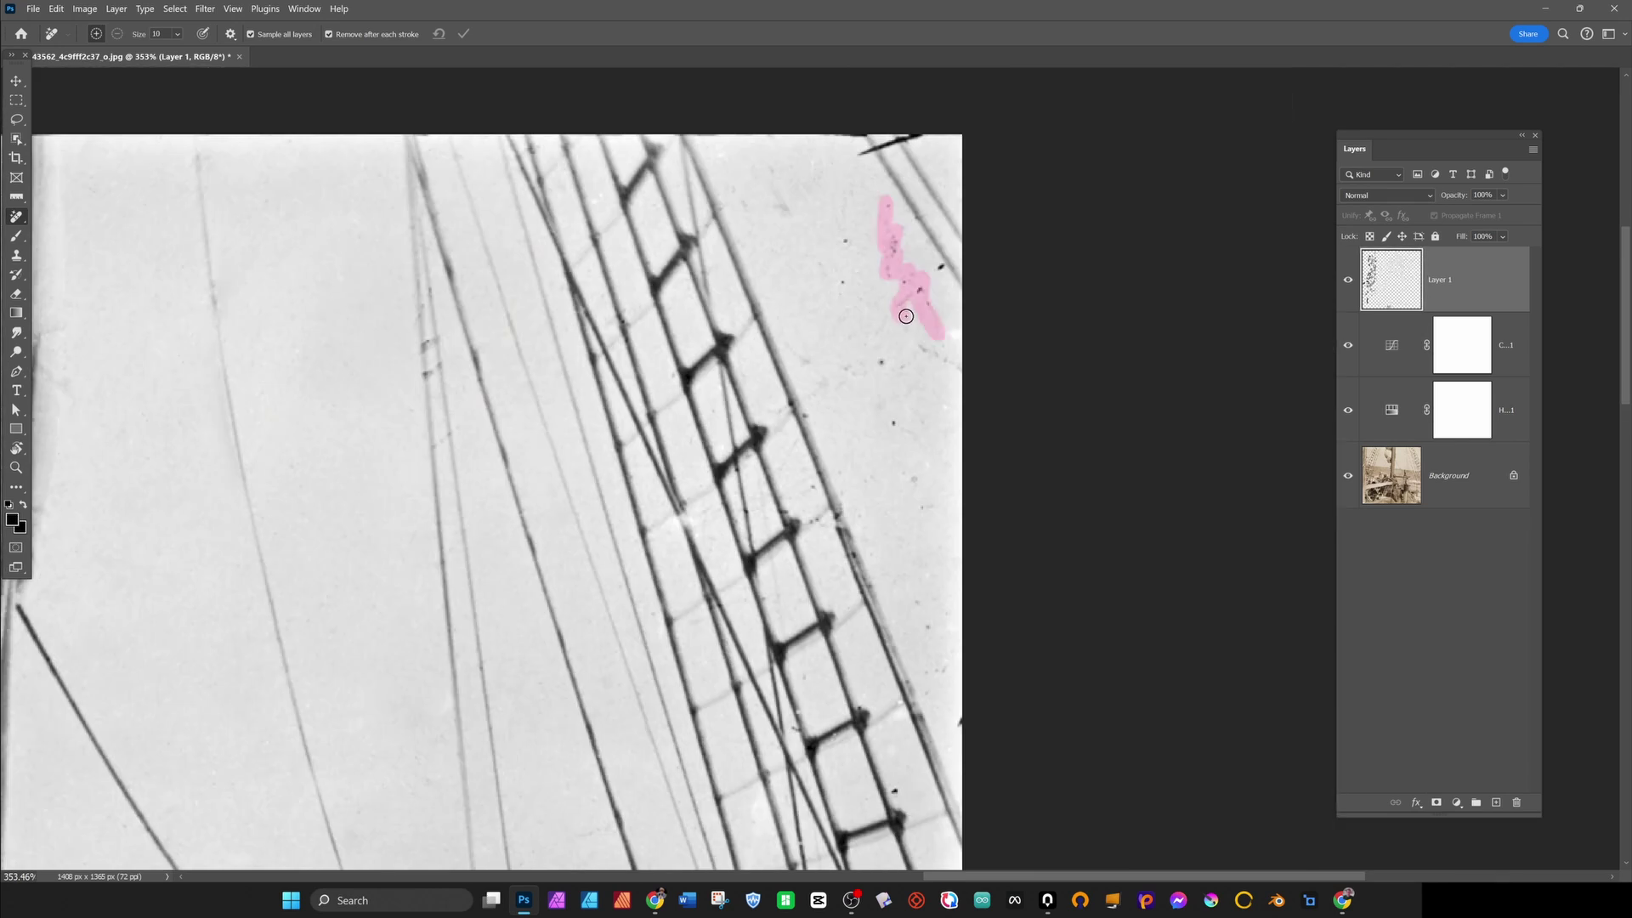
{"action": "left_click", "coordinate": [893, 422]}
{"action": "left_click_drag", "start_coordinate": [945, 583], "coordinate": [947, 633]}
{"action": "left_click", "coordinate": [895, 789]}
{"action": "scroll", "coordinate": [869, 701], "scroll_direction": "down", "scroll_amount": 5}
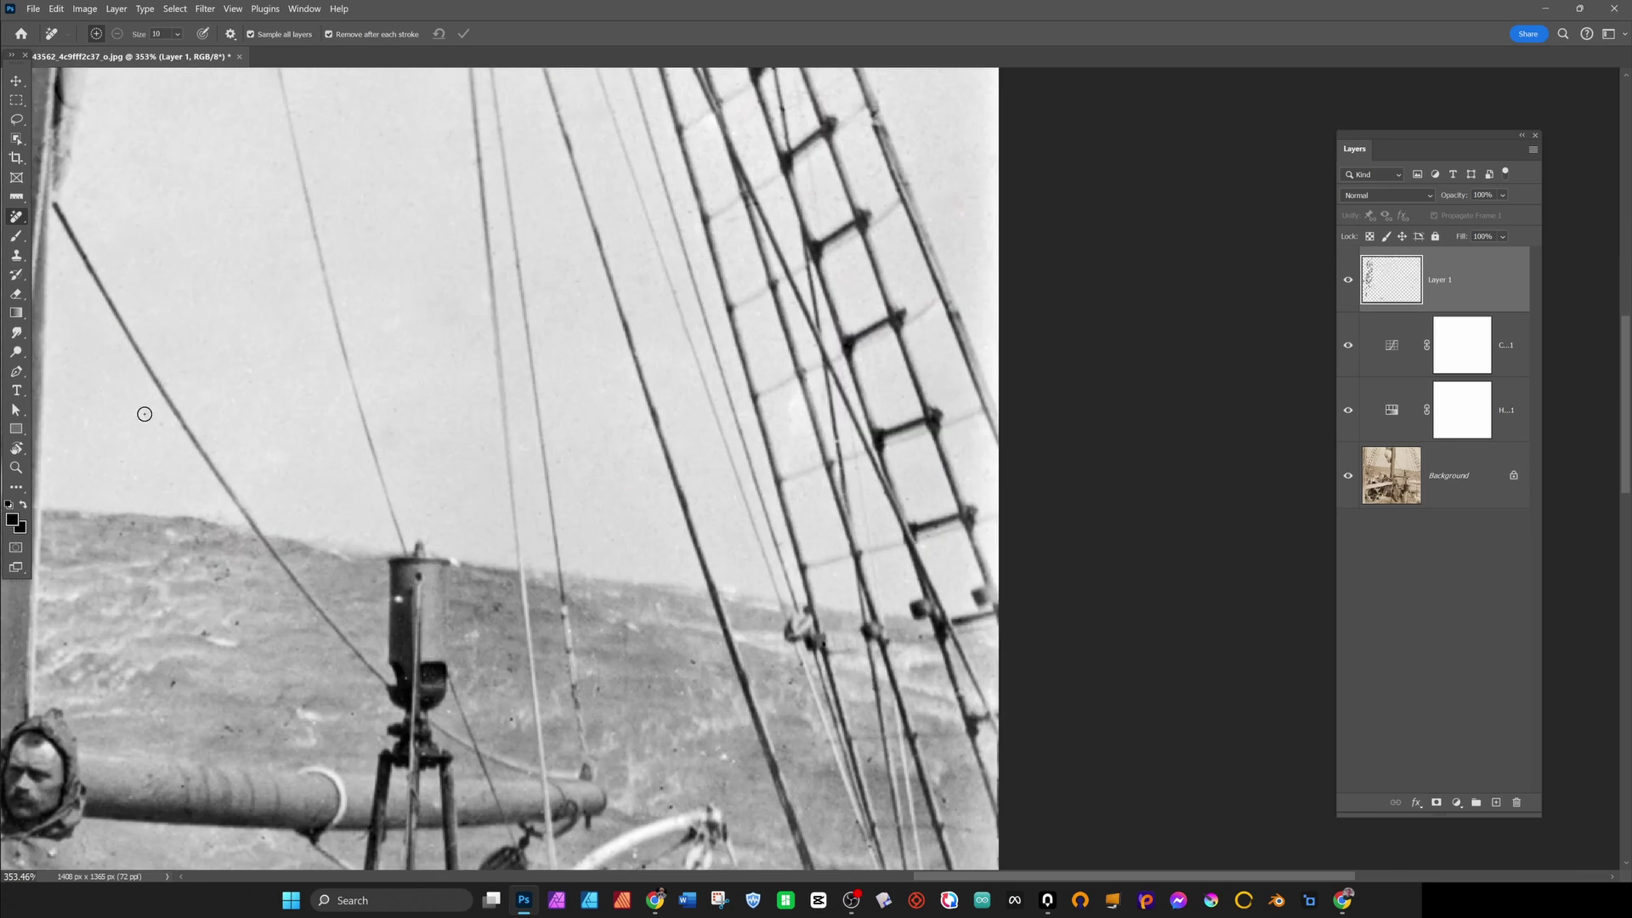
{"action": "left_click", "coordinate": [515, 716]}
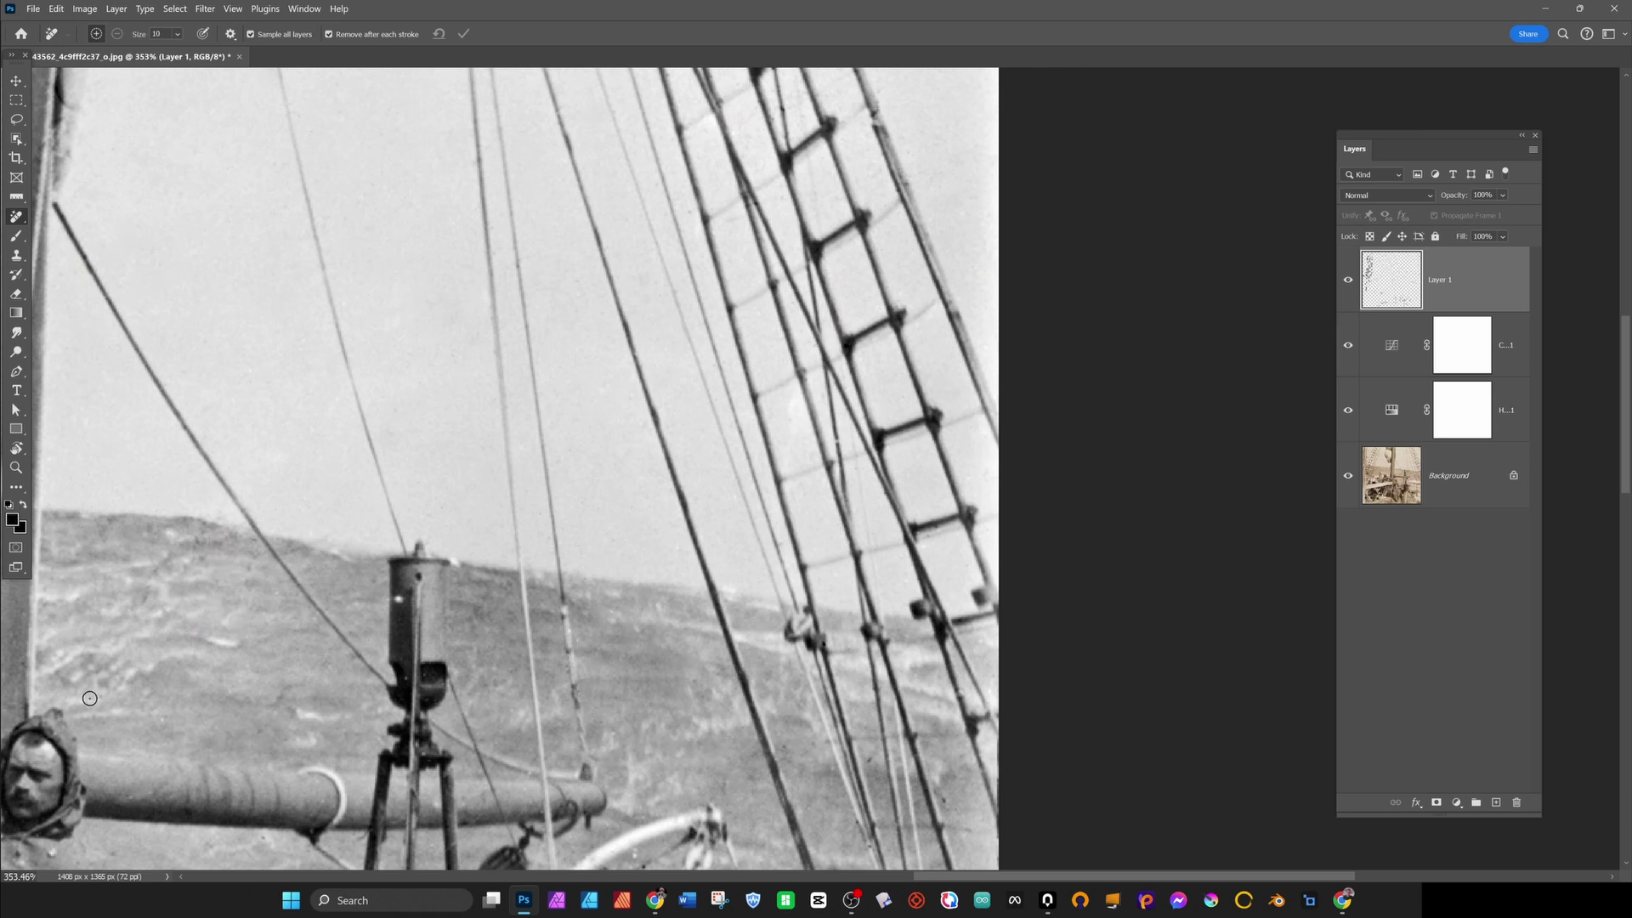
With a smaller brush, heal the small and bright specks on the deck.
{"action": "scroll", "coordinate": [930, 792], "scroll_direction": "down", "scroll_amount": 5}
{"action": "key", "text": "bracketleft"}
{"action": "key", "text": "bracketleft"}
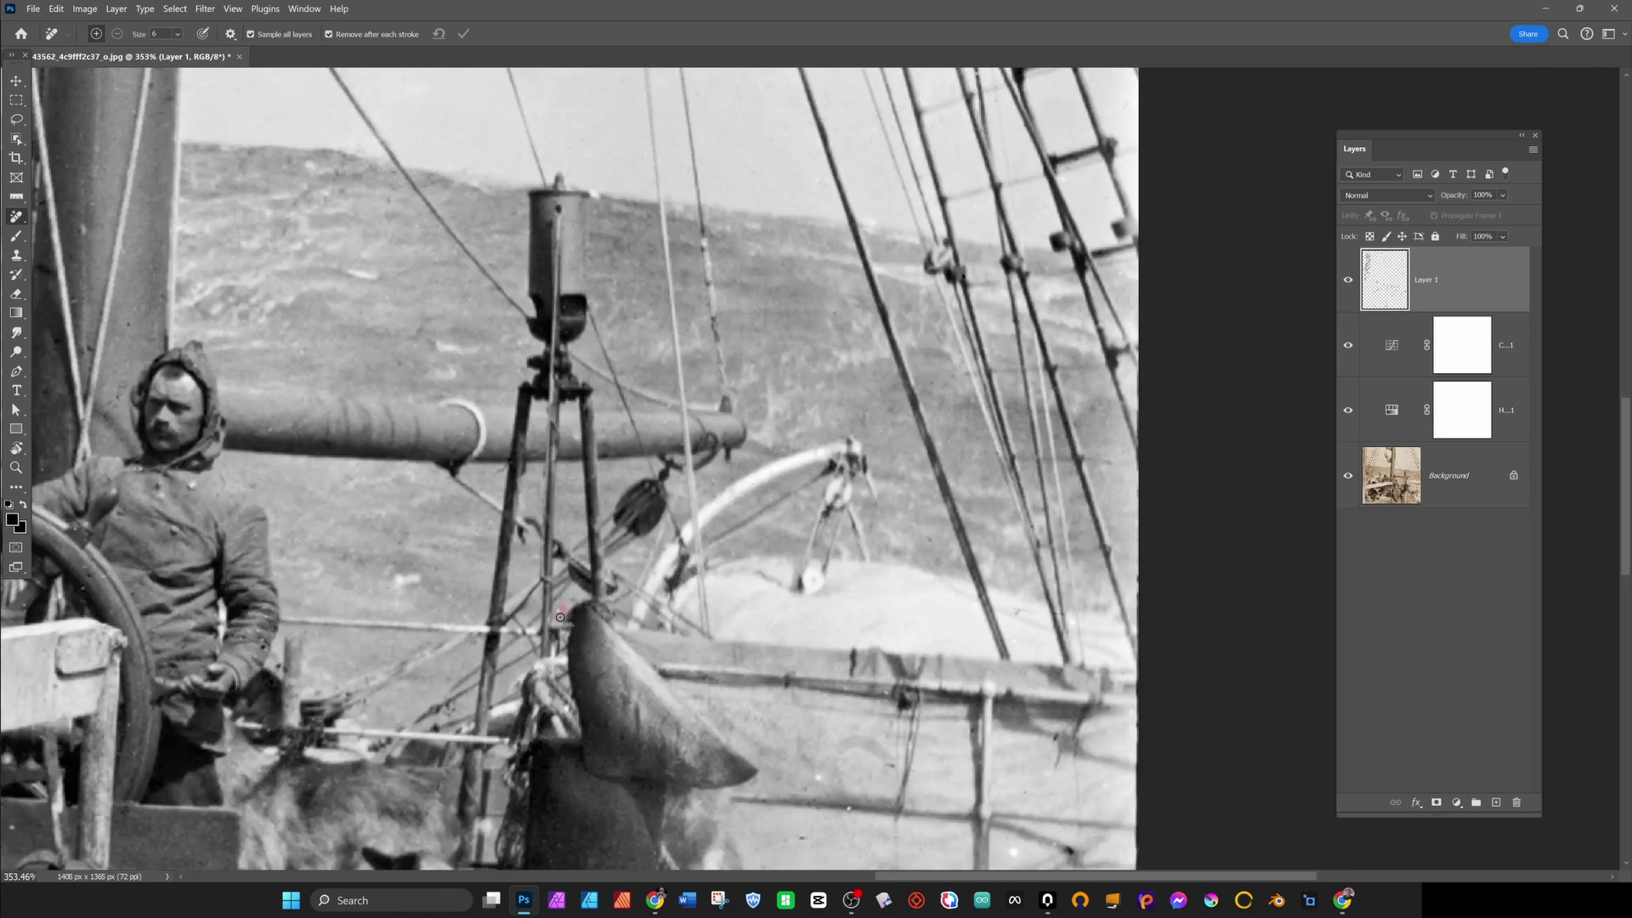
{"action": "scroll", "coordinate": [1062, 614], "scroll_direction": "down", "scroll_amount": 4}
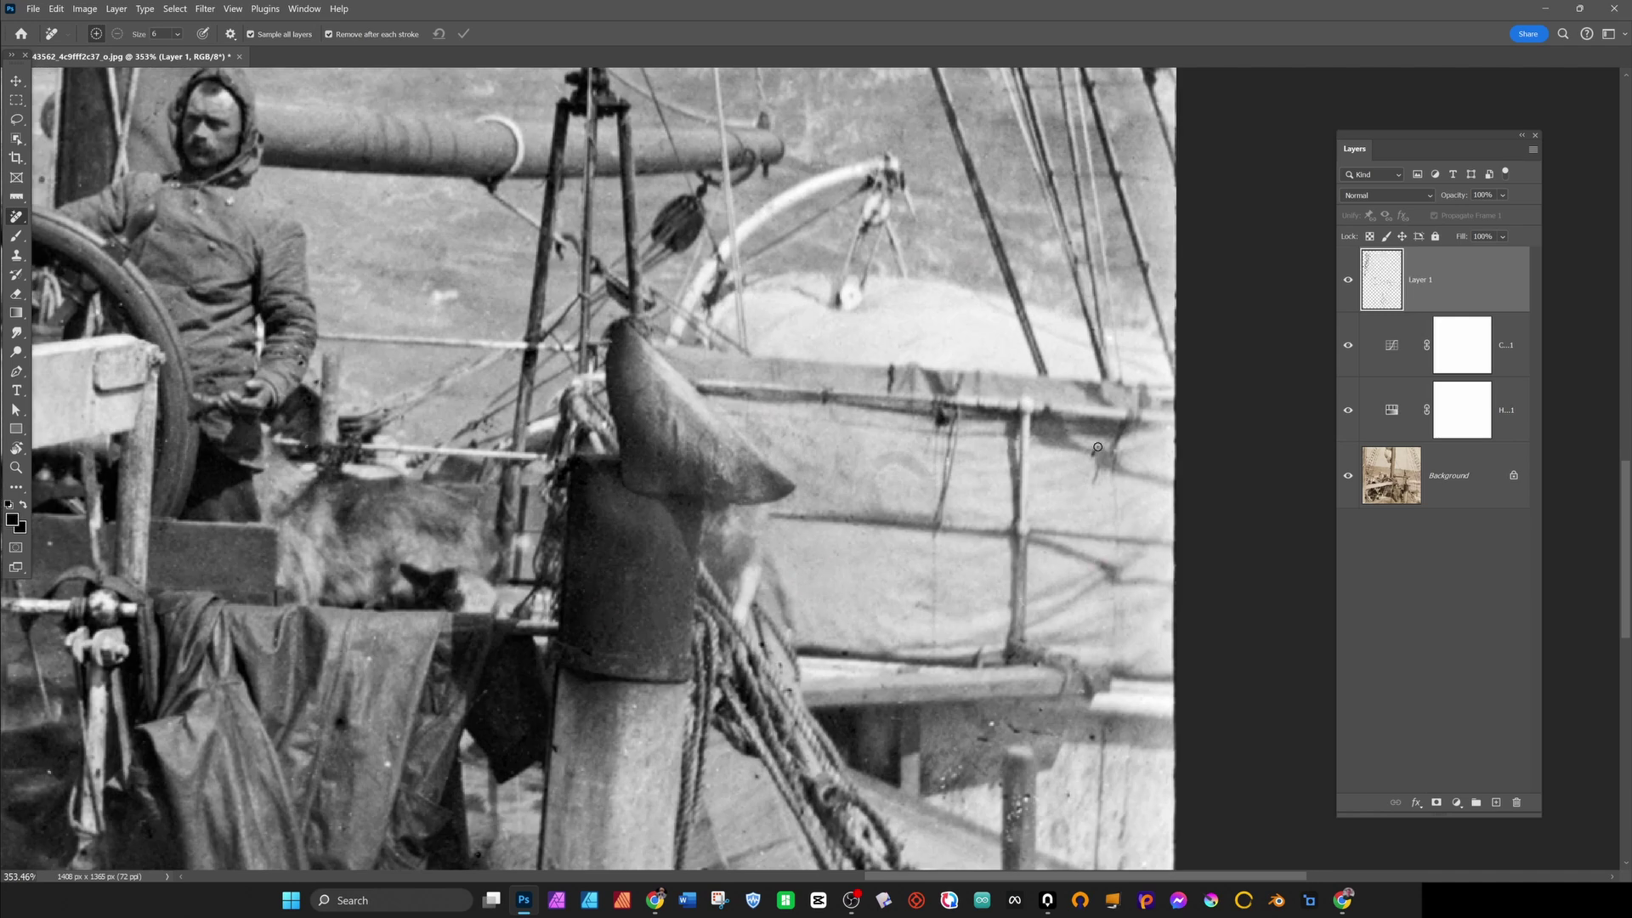
{"action": "left_click", "coordinate": [1029, 795]}
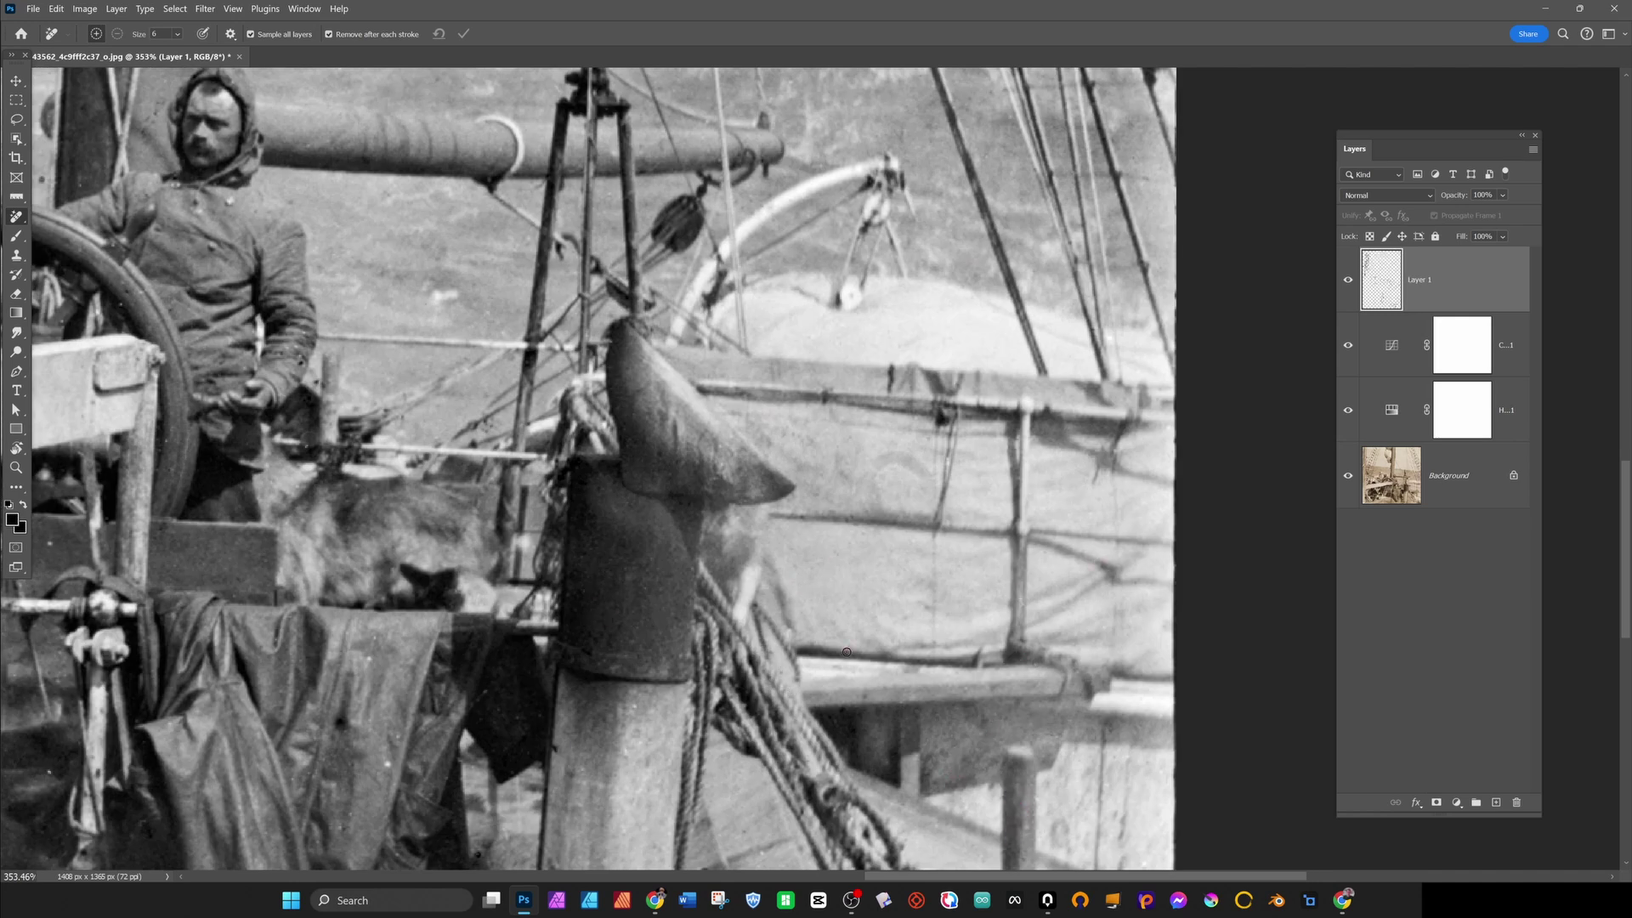
{"action": "scroll", "coordinate": [847, 652], "scroll_direction": "down", "scroll_amount": 5}
{"action": "scroll", "coordinate": [1082, 598], "scroll_direction": "up", "scroll_amount": 2}
{"action": "scroll", "coordinate": [1071, 476], "scroll_direction": "up", "scroll_amount": 1}
{"action": "left_click", "coordinate": [660, 358]}
{"action": "left_click", "coordinate": [736, 600]}
{"action": "left_click", "coordinate": [821, 631]}
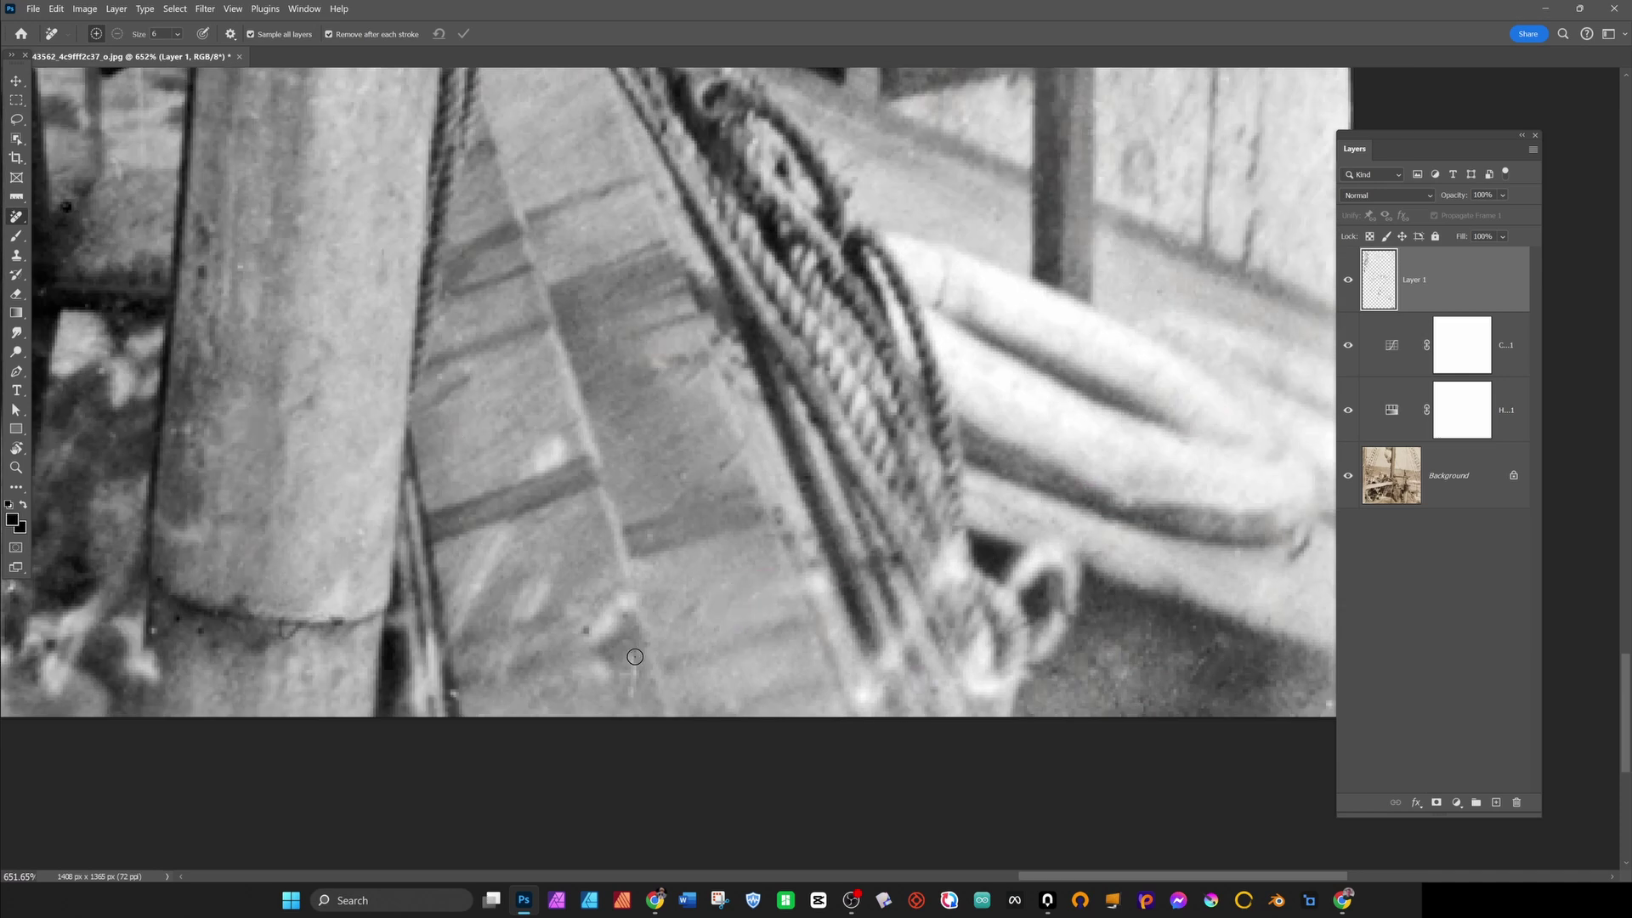
{"action": "scroll", "coordinate": [978, 510], "scroll_direction": "down", "scroll_amount": 2}
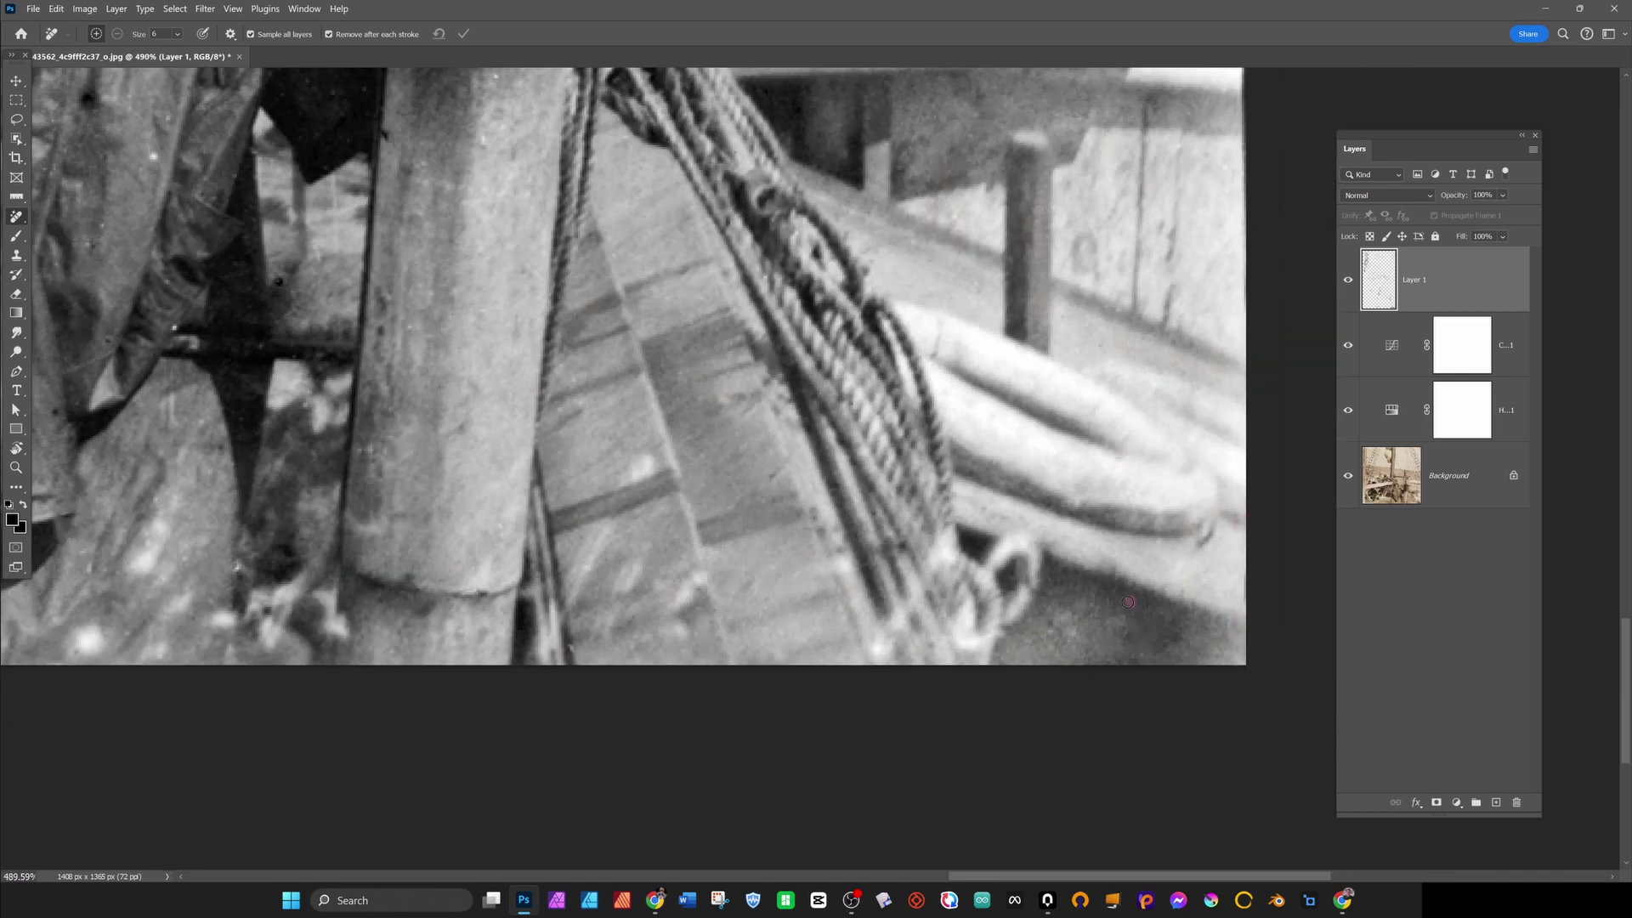
{"action": "scroll", "coordinate": [1128, 602], "scroll_direction": "left", "scroll_amount": 5}
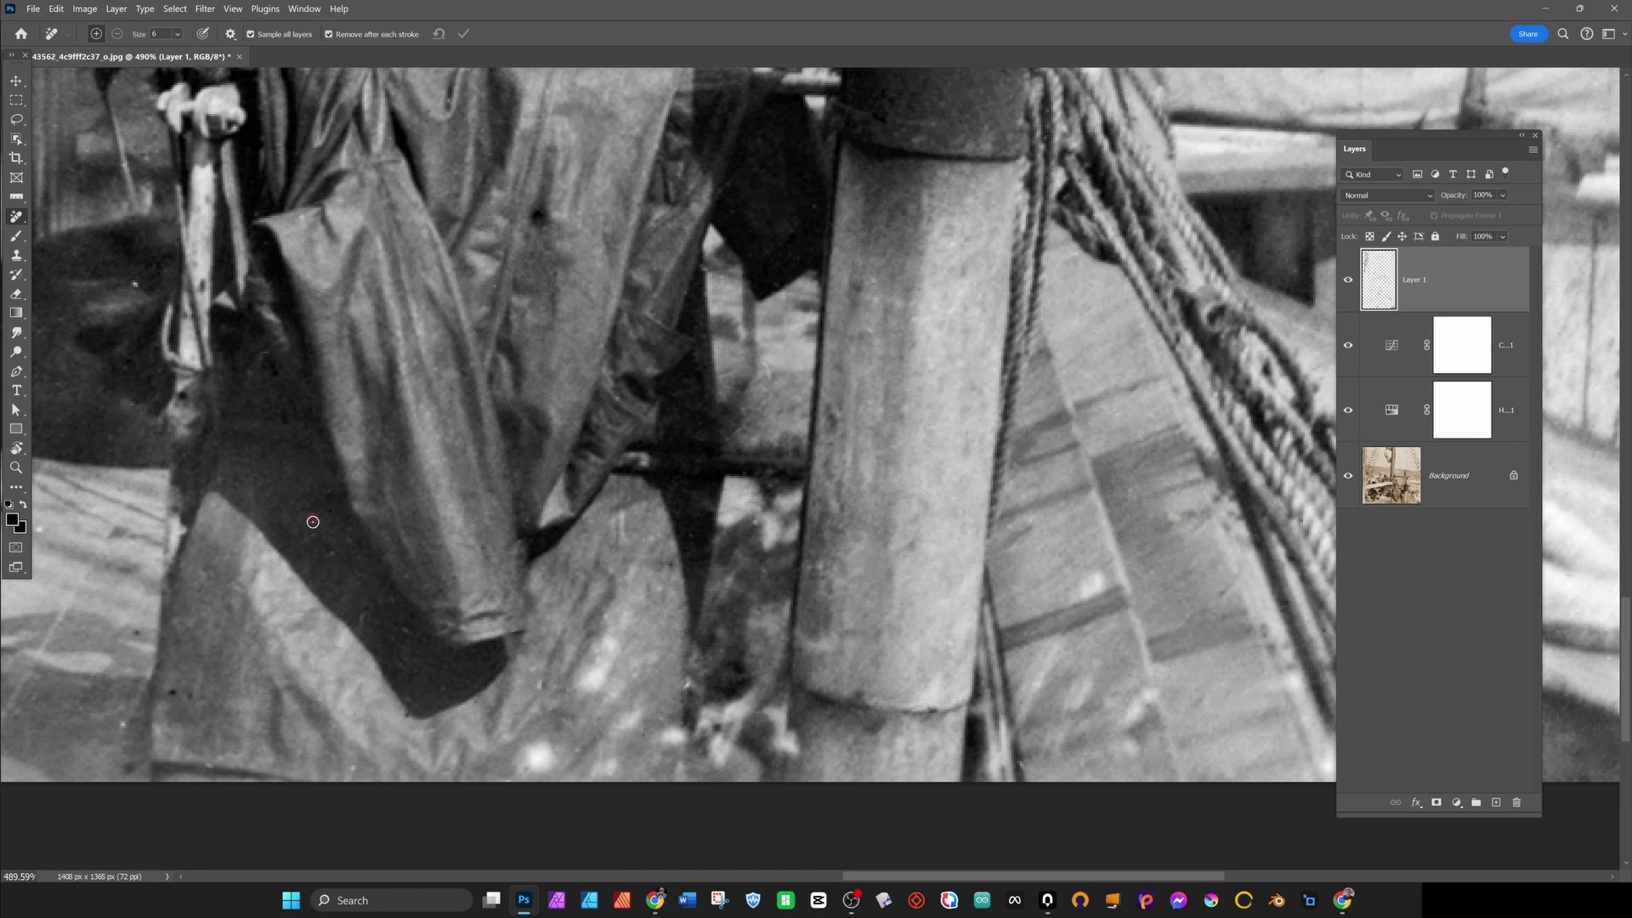
{"action": "scroll", "coordinate": [443, 365], "scroll_direction": "left", "scroll_amount": 8}
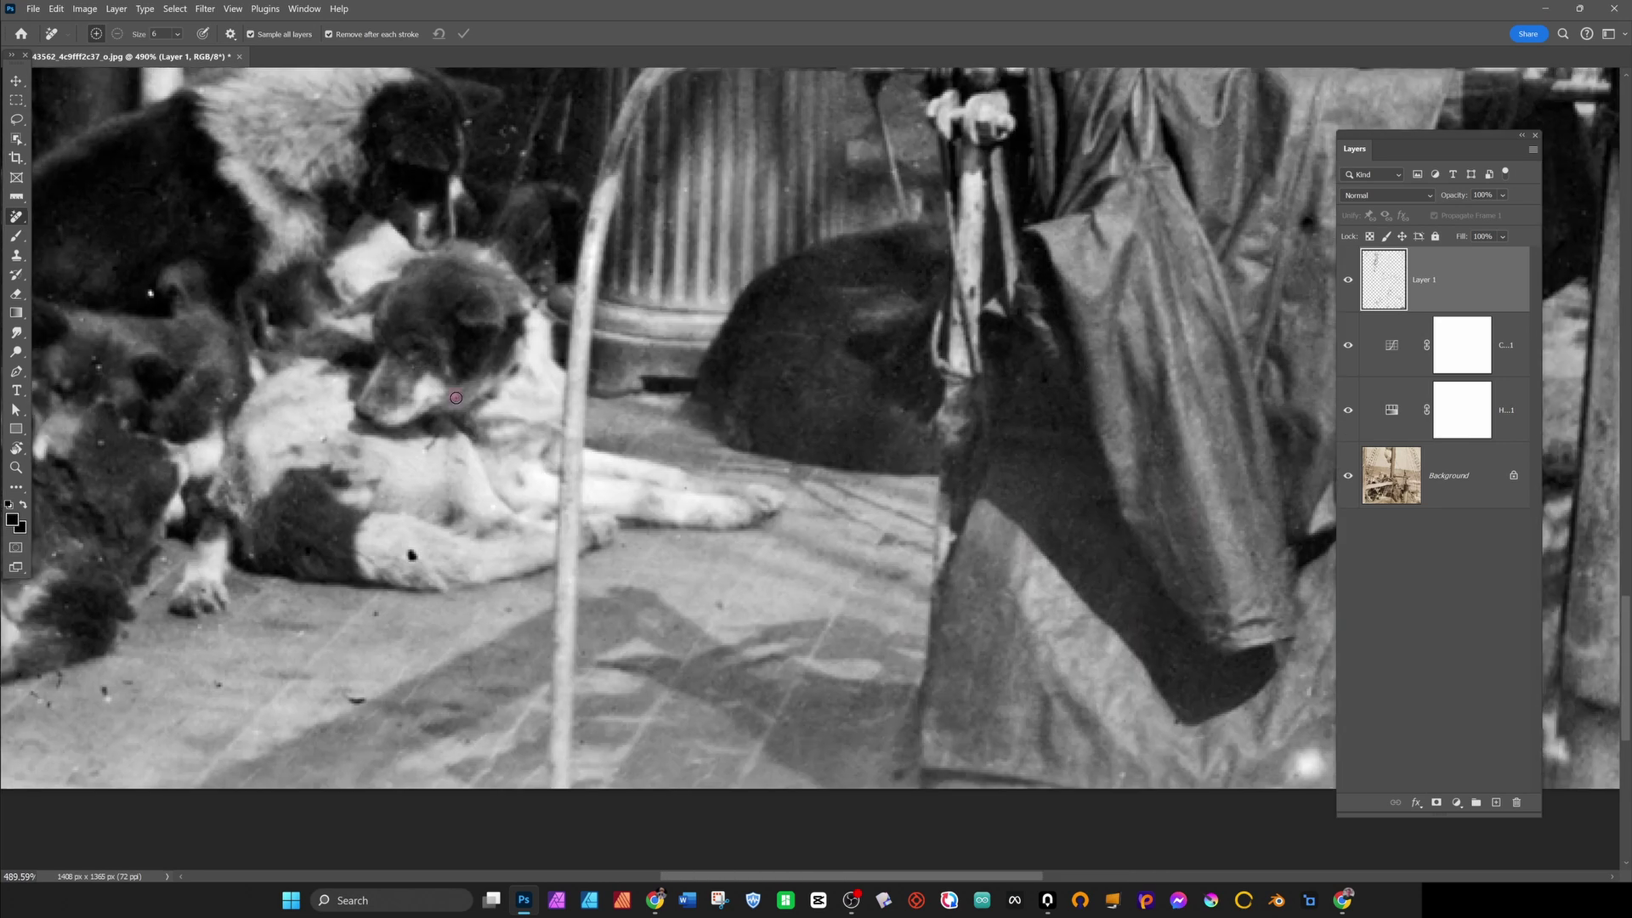
Heal blemishes near the bin and the bench, then scan the photo for remaining dust.
{"action": "left_click_drag", "start_coordinate": [540, 143], "coordinate": [540, 117]}
{"action": "scroll", "coordinate": [901, 407], "scroll_direction": "up", "scroll_amount": 3}
{"action": "left_click_drag", "start_coordinate": [895, 277], "coordinate": [896, 288]}
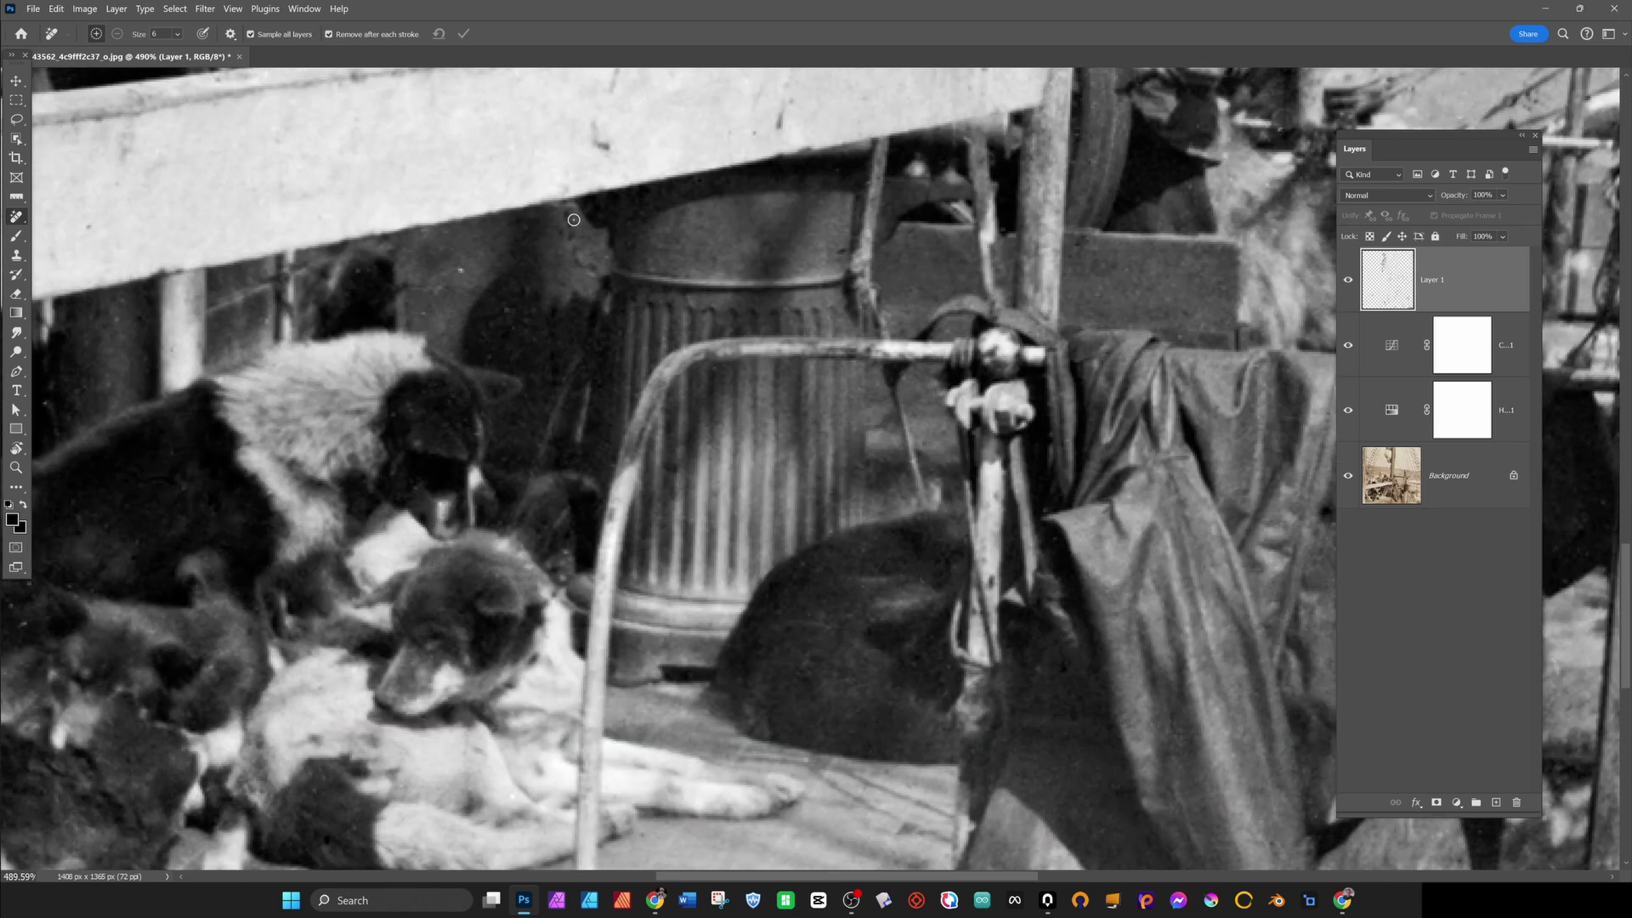
{"action": "scroll", "coordinate": [376, 410], "scroll_direction": "left", "scroll_amount": 8}
{"action": "scroll", "coordinate": [375, 410], "scroll_direction": "down", "scroll_amount": 2}
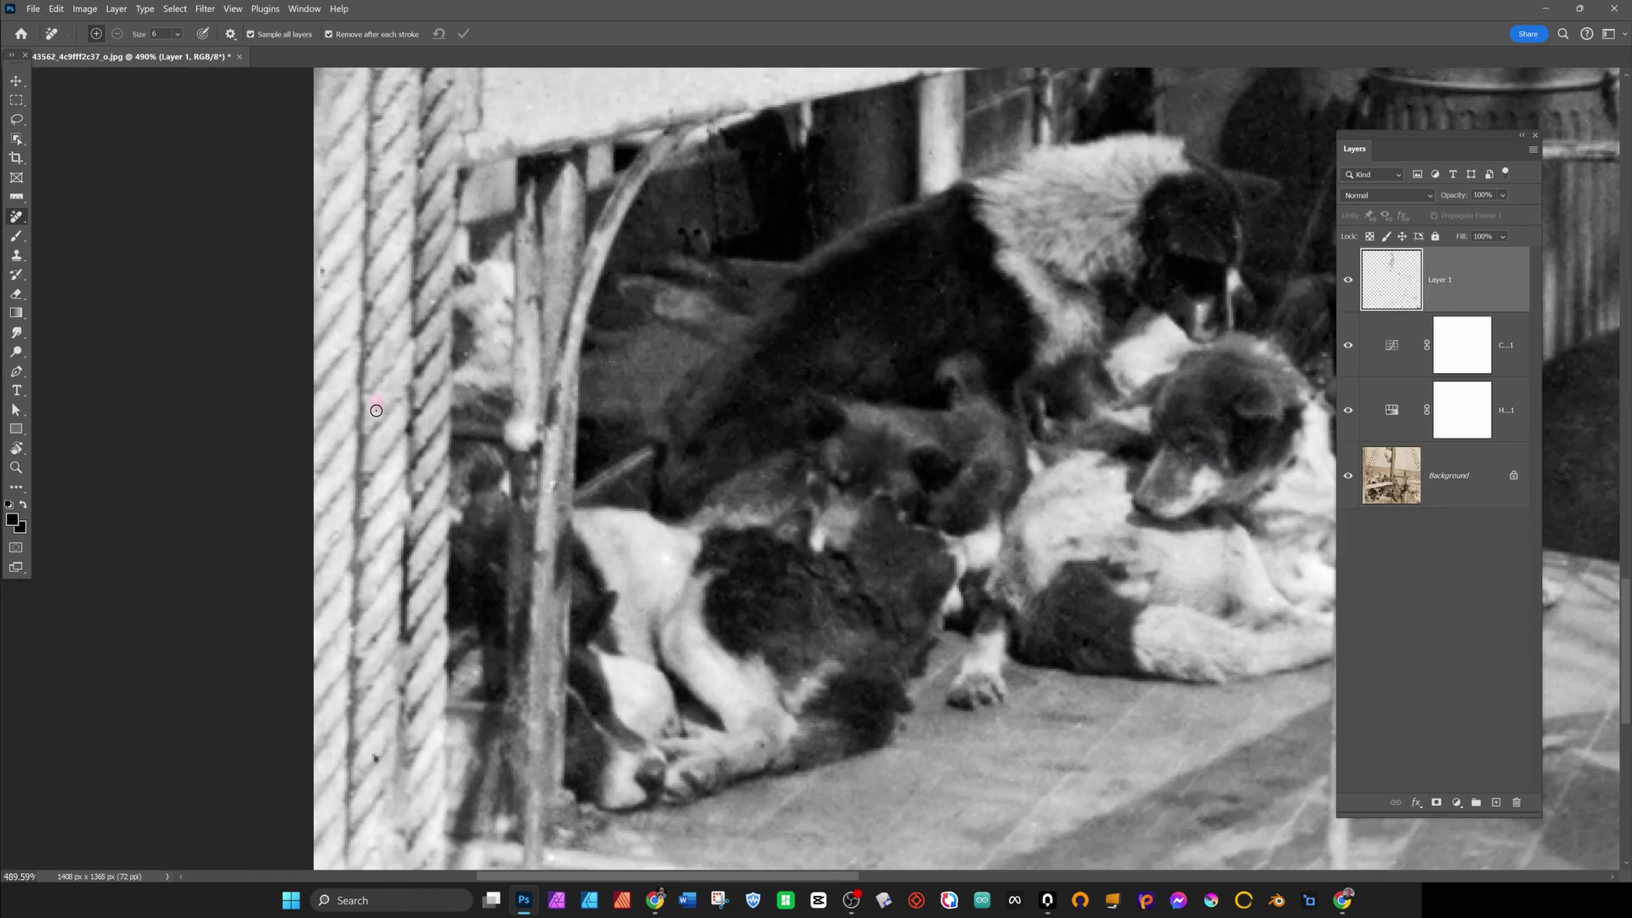
{"action": "scroll", "coordinate": [896, 320], "scroll_direction": "down", "scroll_amount": 3}
{"action": "scroll", "coordinate": [1266, 456], "scroll_direction": "down", "scroll_amount": 3}
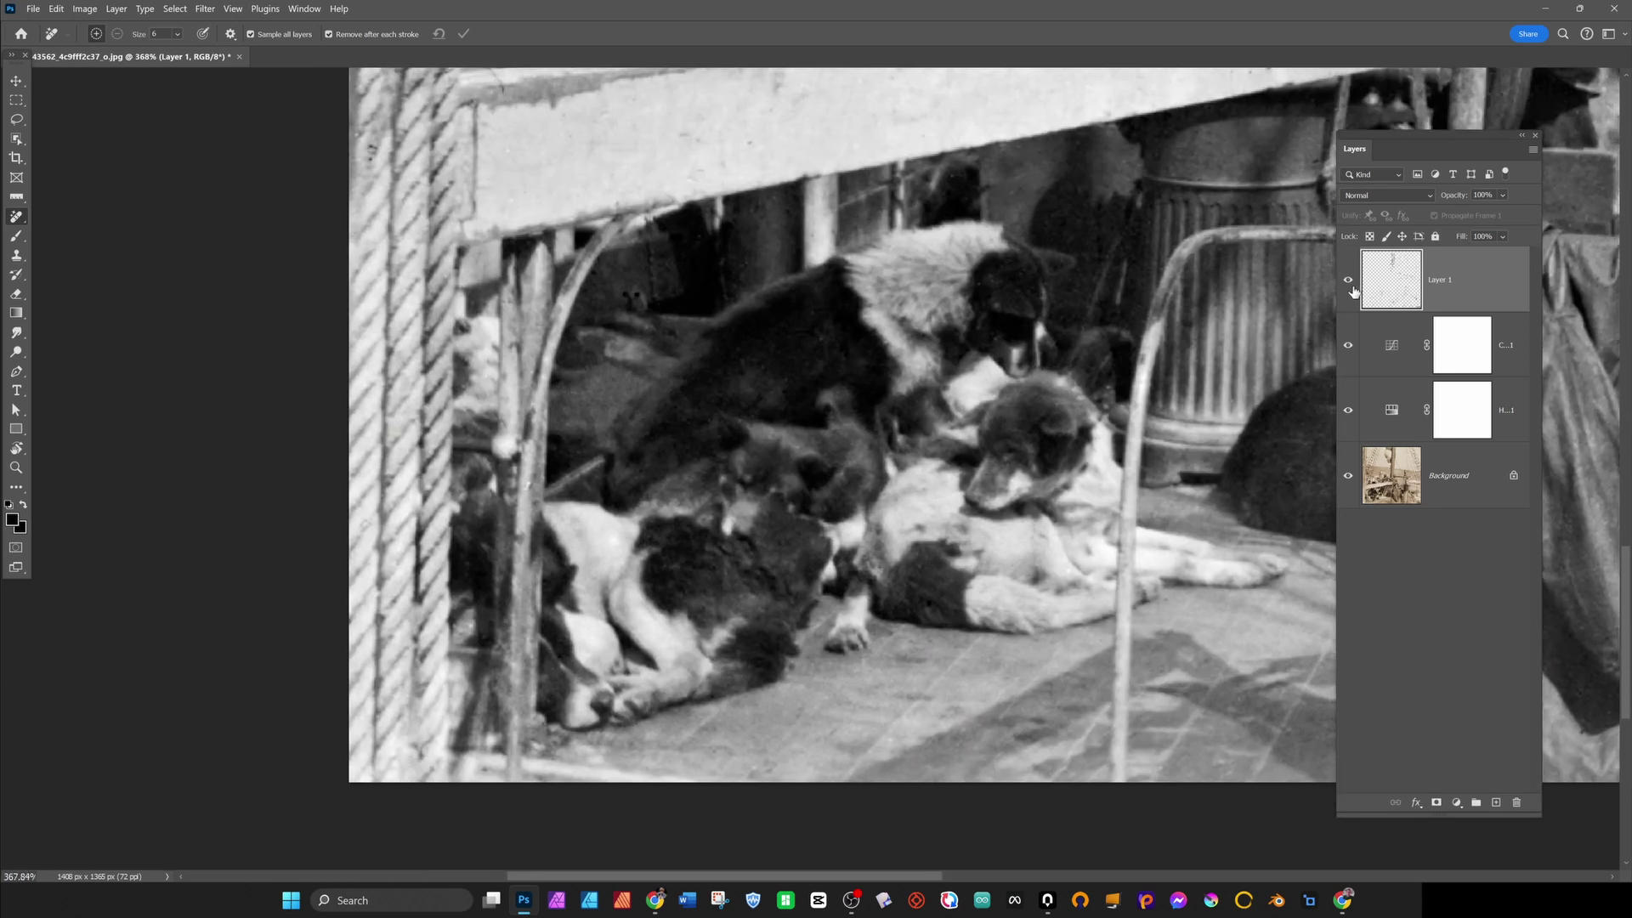
{"action": "scroll", "coordinate": [360, 355], "scroll_direction": "up", "scroll_amount": 2}
{"action": "scroll", "coordinate": [348, 220], "scroll_direction": "up", "scroll_amount": 3}
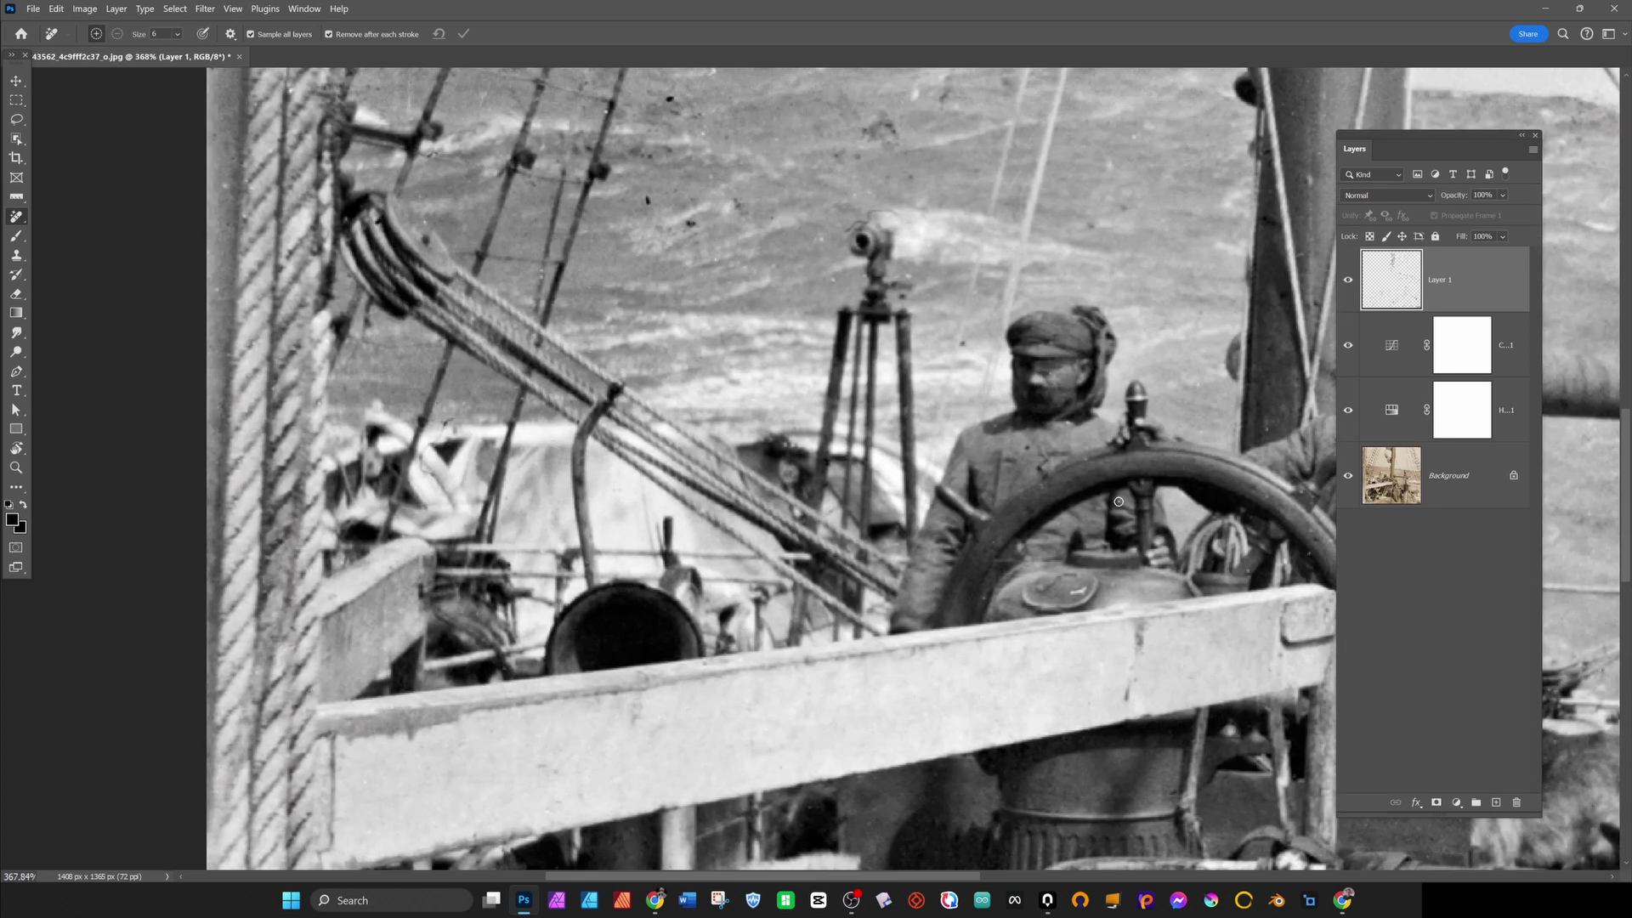
{"action": "scroll", "coordinate": [1248, 510], "scroll_direction": "right", "scroll_amount": 5}
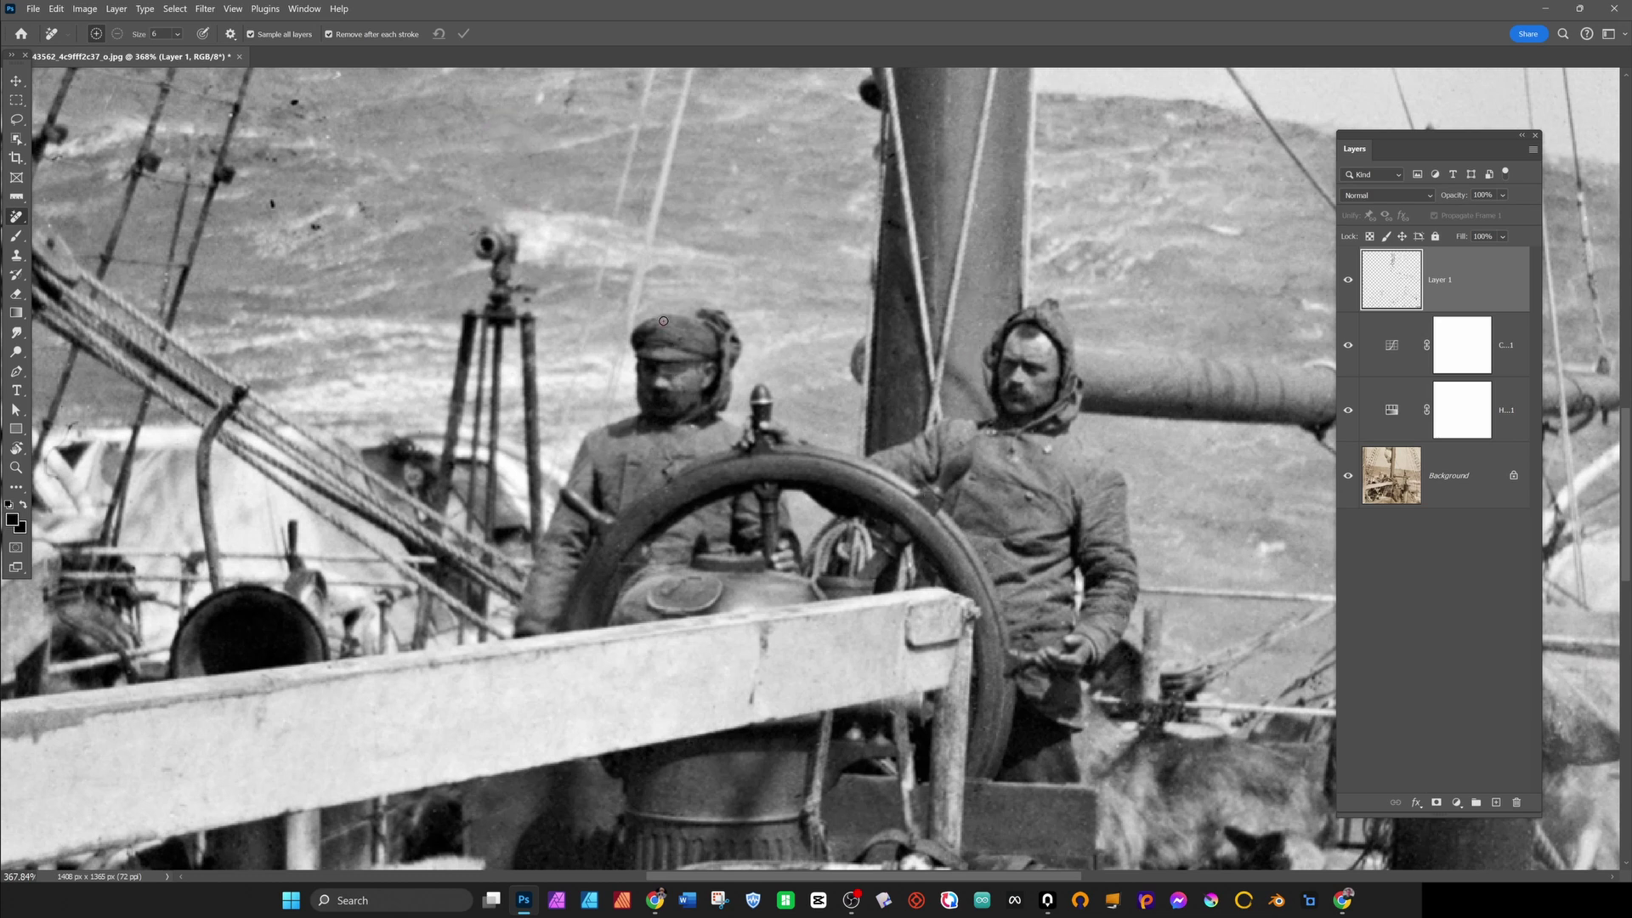
{"action": "scroll", "coordinate": [1115, 552], "scroll_direction": "right", "scroll_amount": 6}
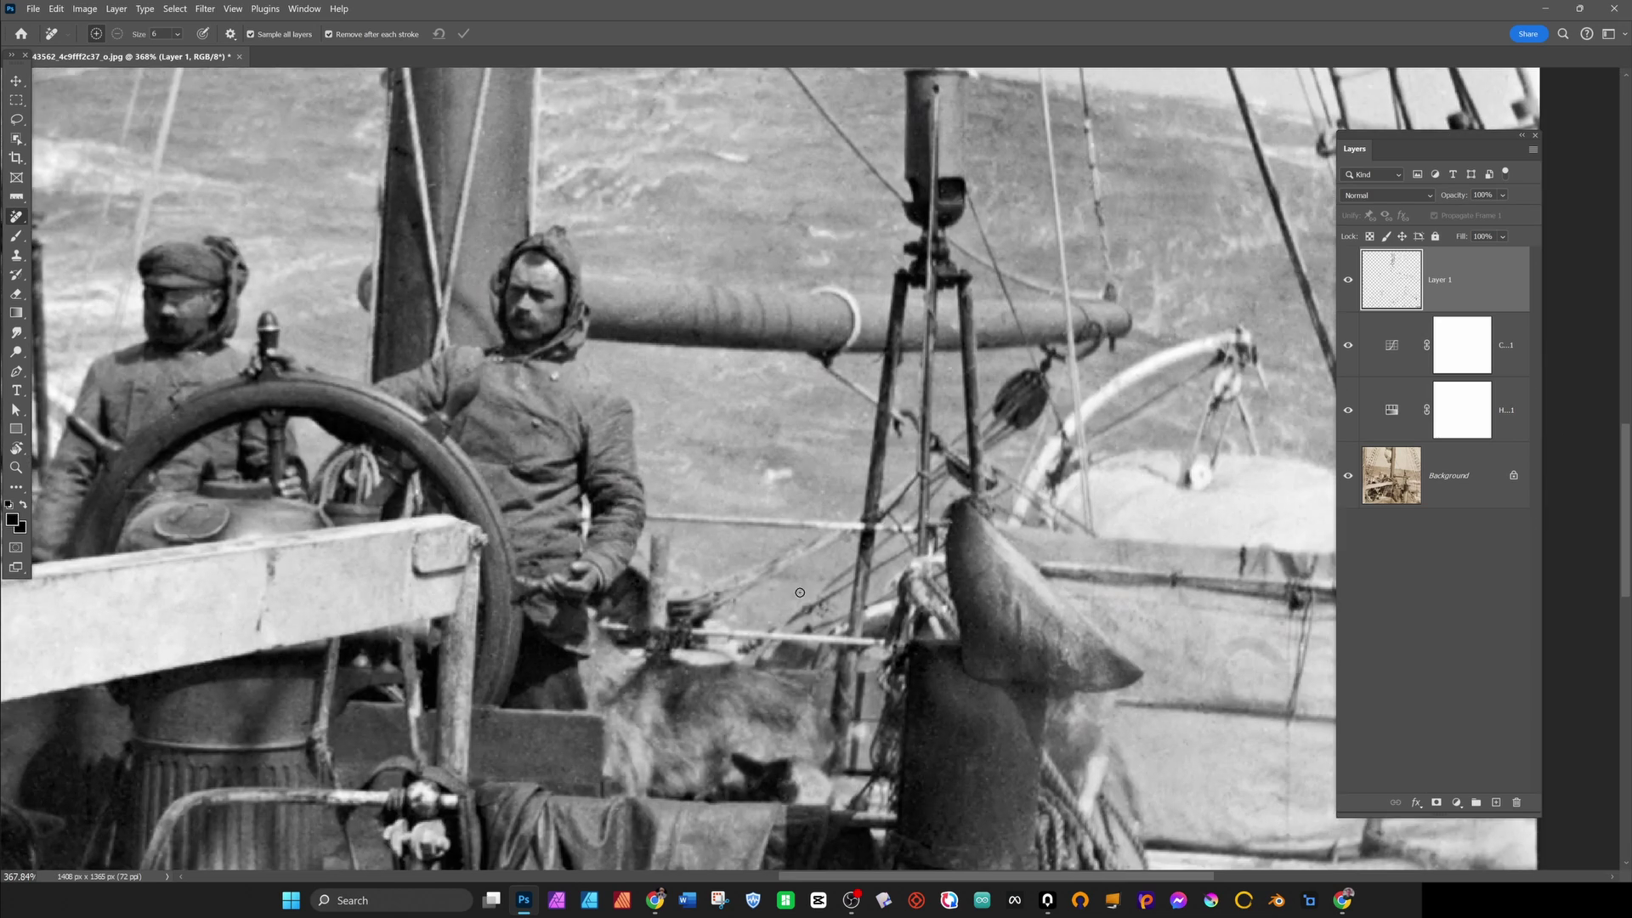
Heal the dark specks in the upper sky and around the rigging, resizing the brush.
{"action": "left_click_drag", "start_coordinate": [776, 247], "coordinate": [824, 582]}
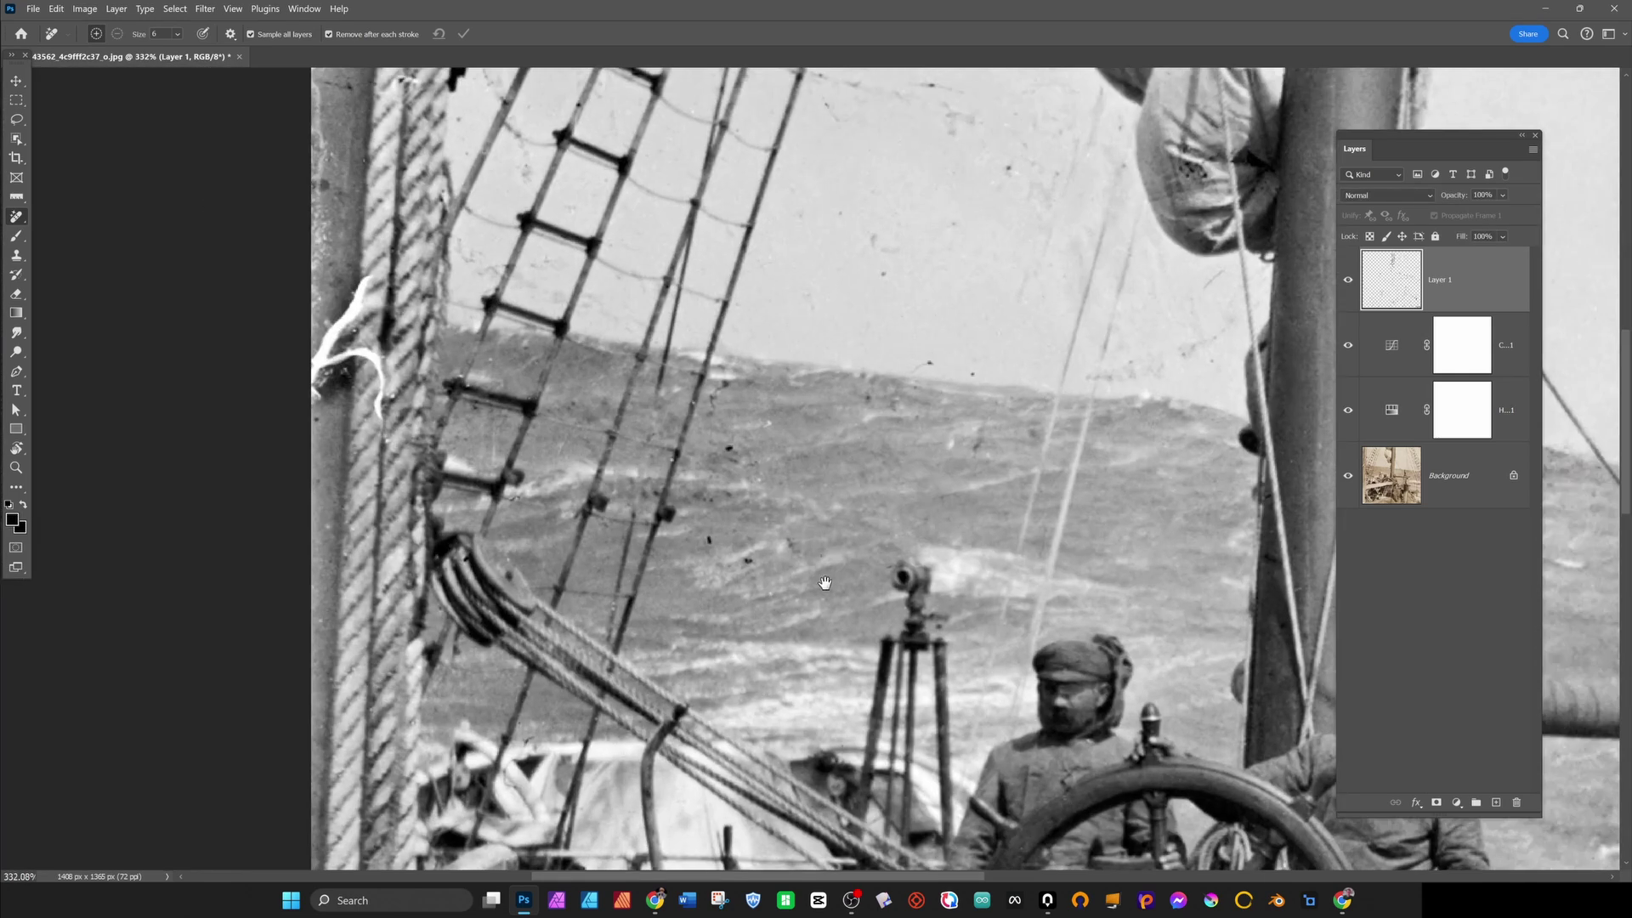
{"action": "left_click_drag", "start_coordinate": [1084, 165], "coordinate": [1097, 89]}
{"action": "left_click_drag", "start_coordinate": [899, 225], "coordinate": [894, 238]}
{"action": "key", "text": "bracketright"}
{"action": "left_click", "coordinate": [1066, 175]}
{"action": "mouse_move", "coordinate": [988, 379]}
{"action": "left_mouse_down"}
{"action": "mouse_move", "coordinate": [980, 425]}
{"action": "mouse_move", "coordinate": [1018, 645]}
{"action": "left_mouse_up"}
{"action": "key", "text": "bracketleft"}
{"action": "key", "text": "bracketleft"}
{"action": "key", "text": "bracketleft"}
{"action": "mouse_move", "coordinate": [636, 113]}
{"action": "left_mouse_down"}
{"action": "mouse_move", "coordinate": [526, 179]}
{"action": "mouse_move", "coordinate": [650, 119]}
{"action": "left_mouse_up"}
{"action": "left_click_drag", "start_coordinate": [553, 404], "coordinate": [553, 457]}
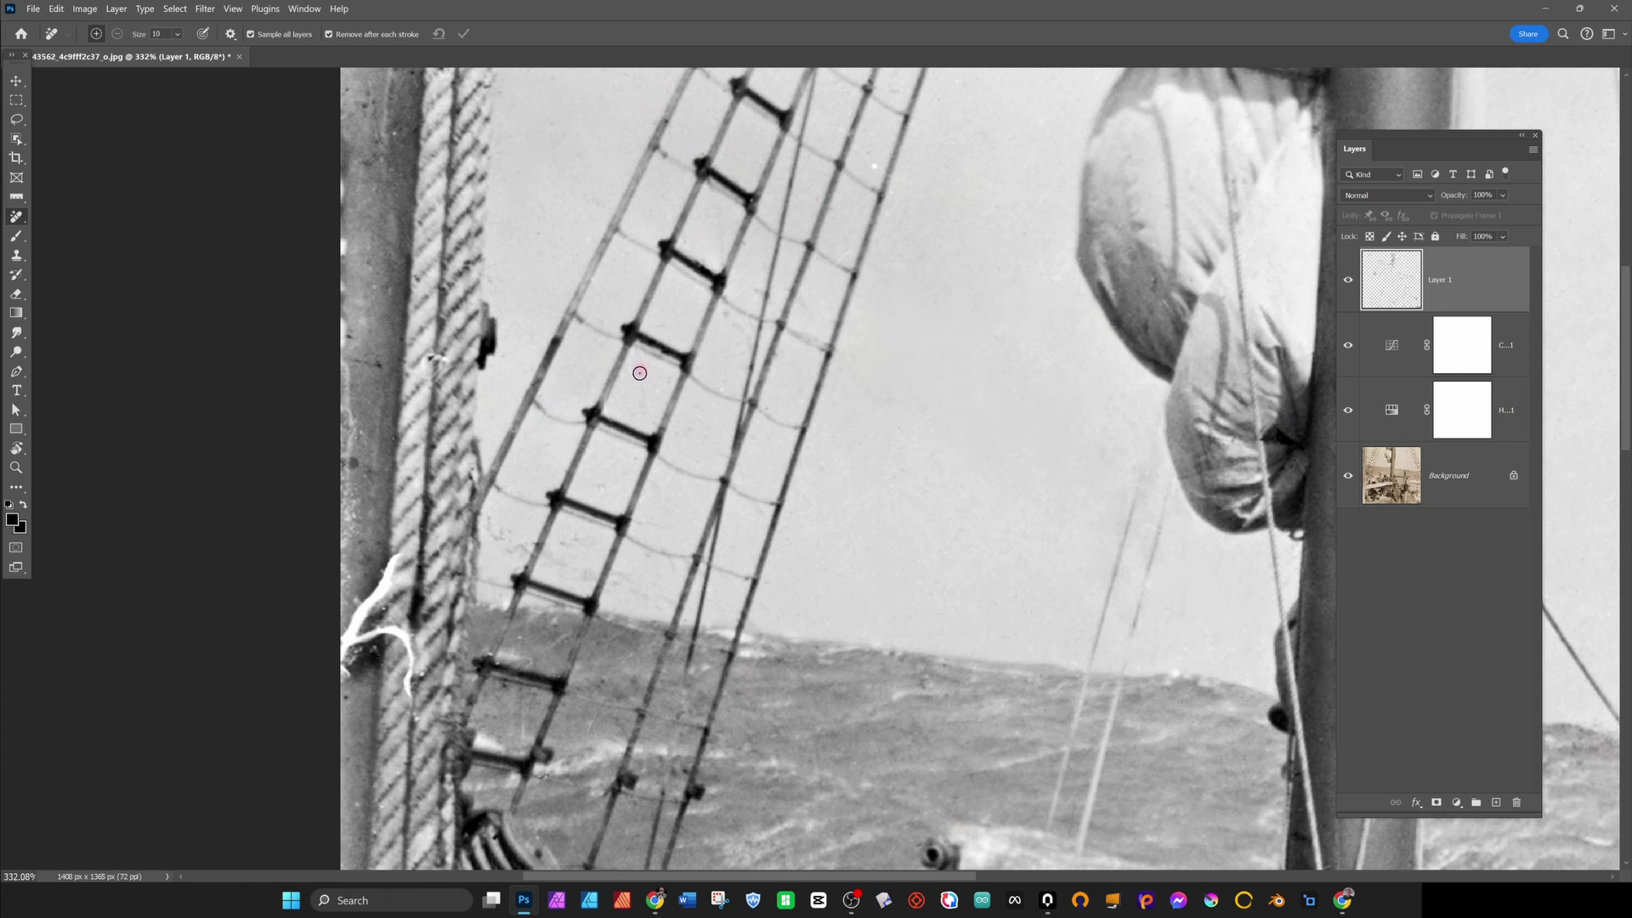
Remove the white scratch and small blemishes on the left mast.
{"action": "left_click_drag", "start_coordinate": [400, 558], "coordinate": [412, 690]}
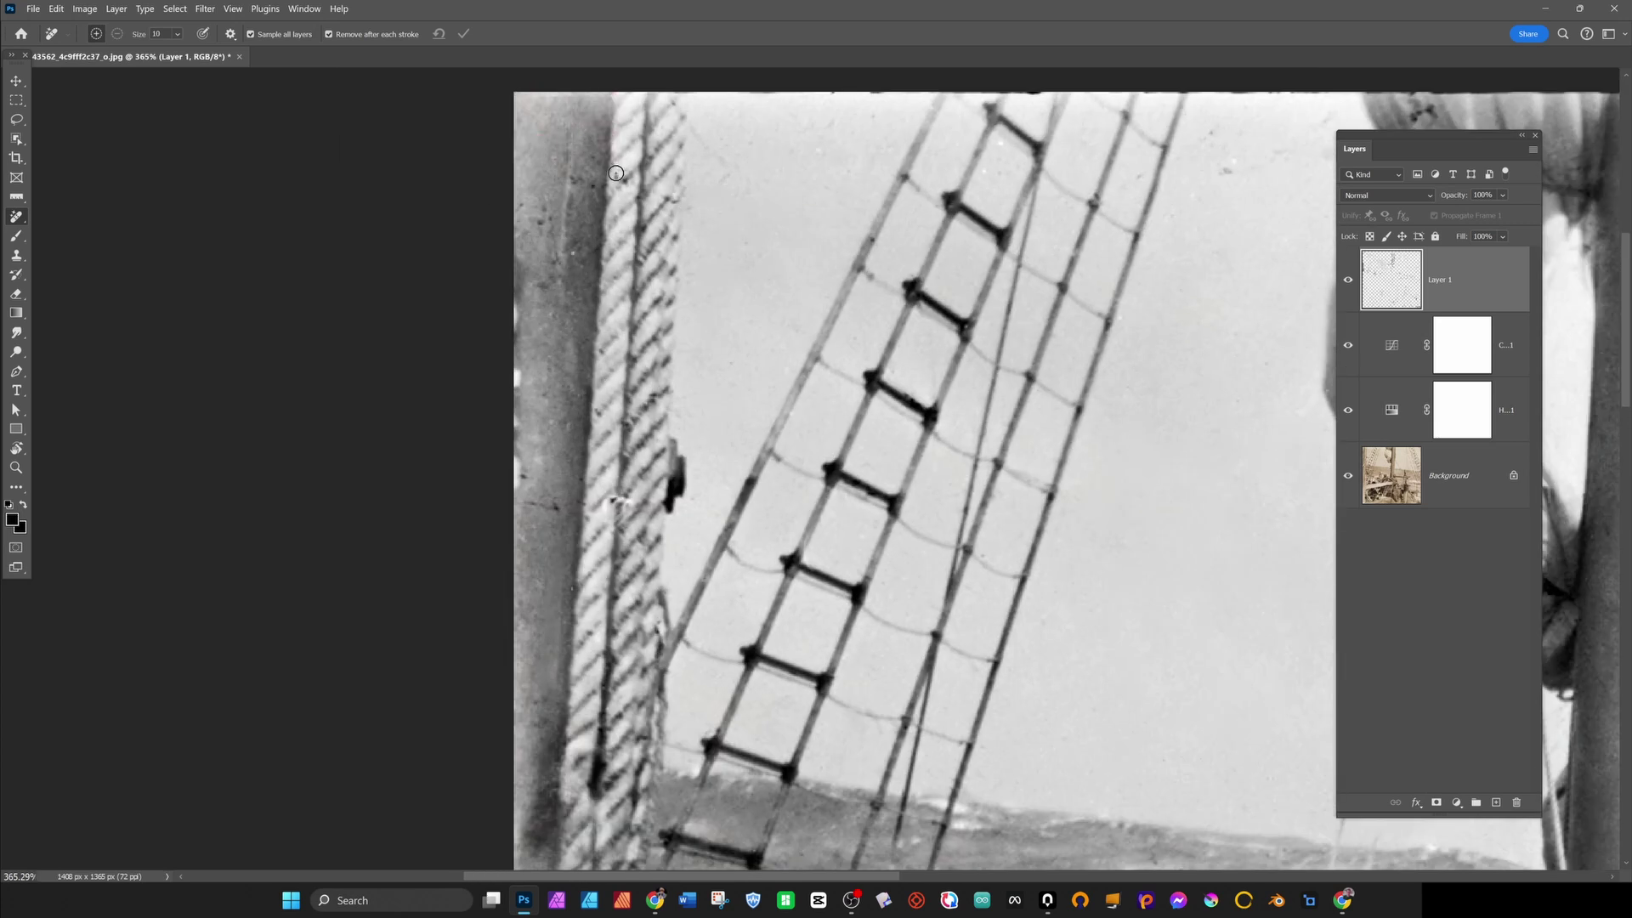
{"action": "left_click_drag", "start_coordinate": [520, 502], "coordinate": [562, 503]}
{"action": "left_click", "coordinate": [578, 502]}
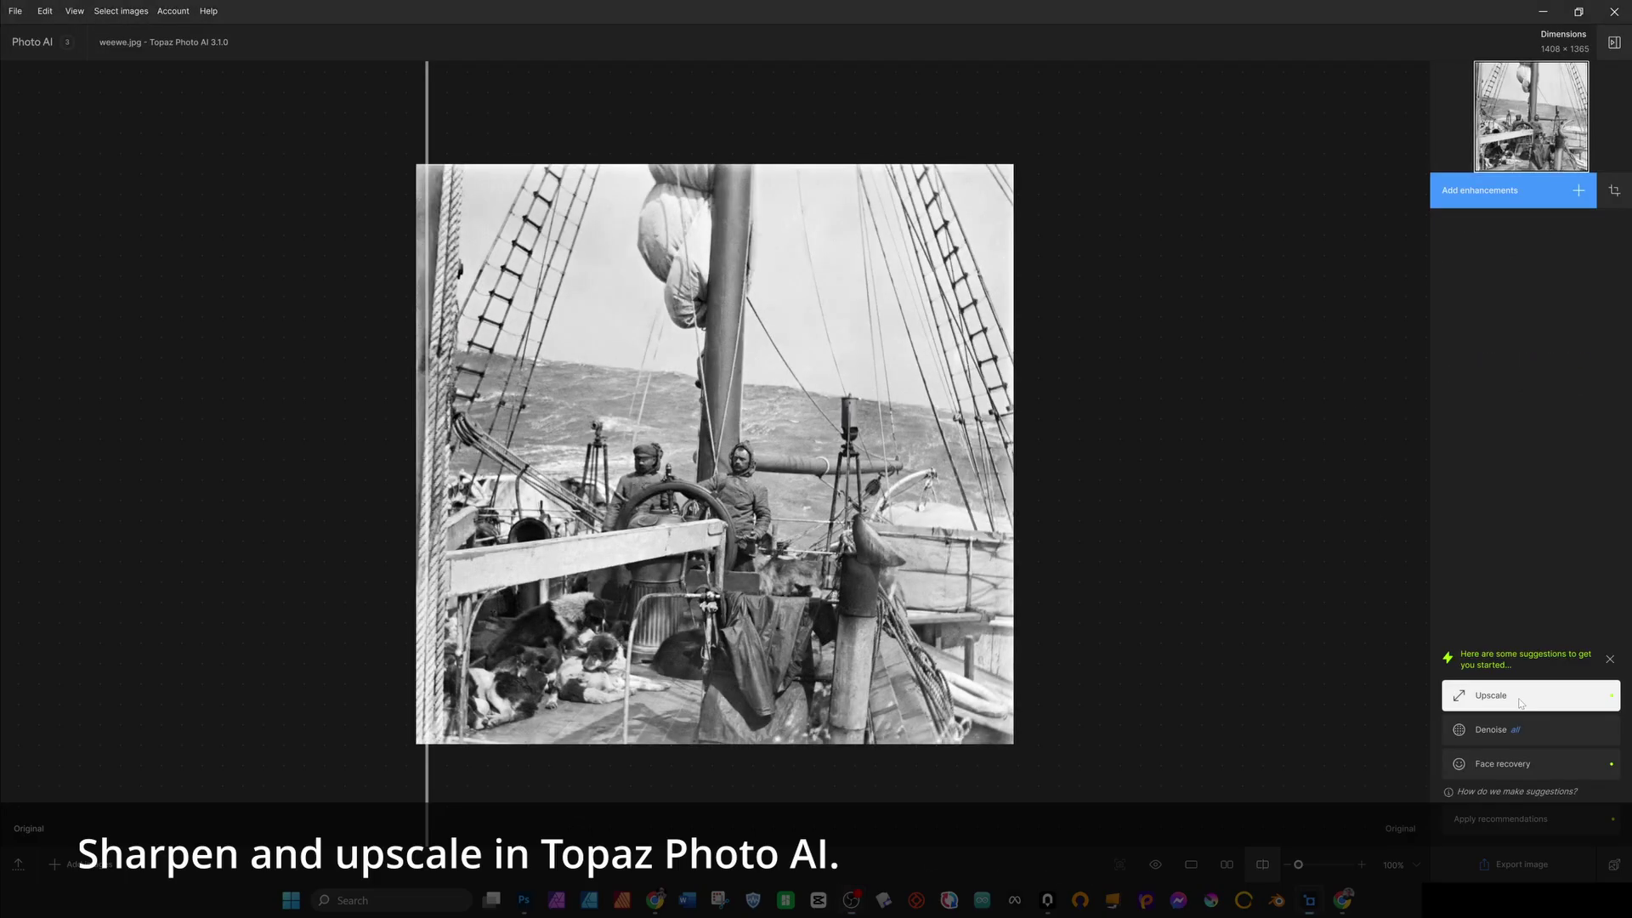
Apply a 2.5x Upscale with the High Fidelity (v2) model, comparing against the original.
{"action": "left_click", "coordinate": [1496, 695]}
{"action": "mouse_move", "coordinate": [371, 527]}
{"action": "left_mouse_down"}
{"action": "mouse_move", "coordinate": [1013, 542]}
{"action": "mouse_move", "coordinate": [94, 475]}
{"action": "left_mouse_up"}
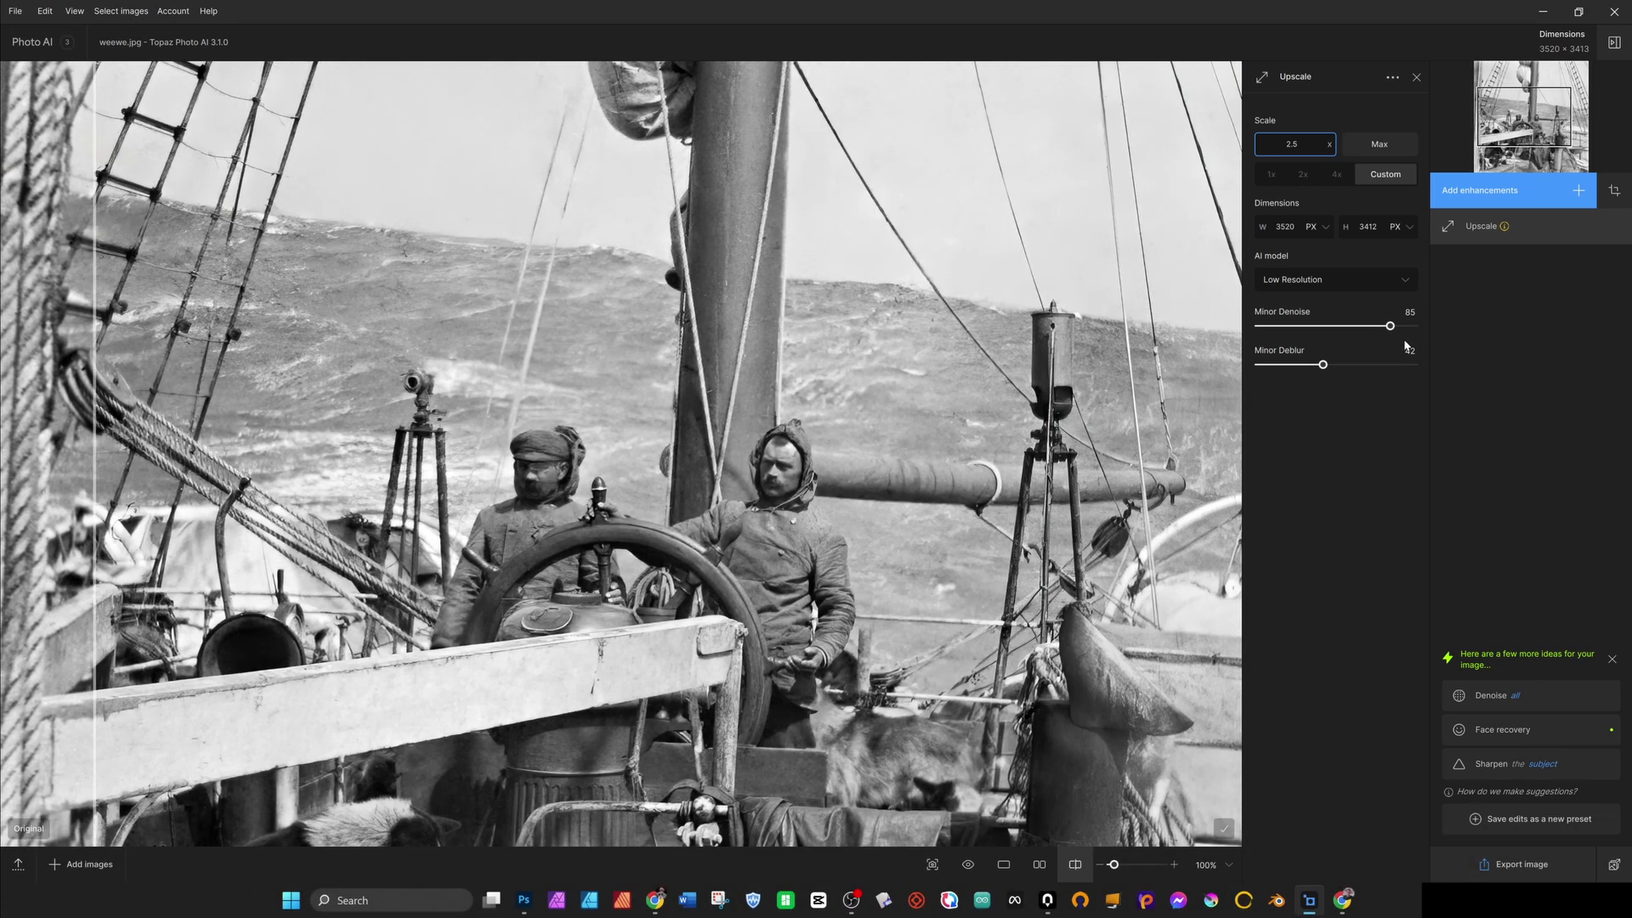
{"action": "left_click", "coordinate": [1323, 280]}
{"action": "left_click", "coordinate": [1300, 331]}
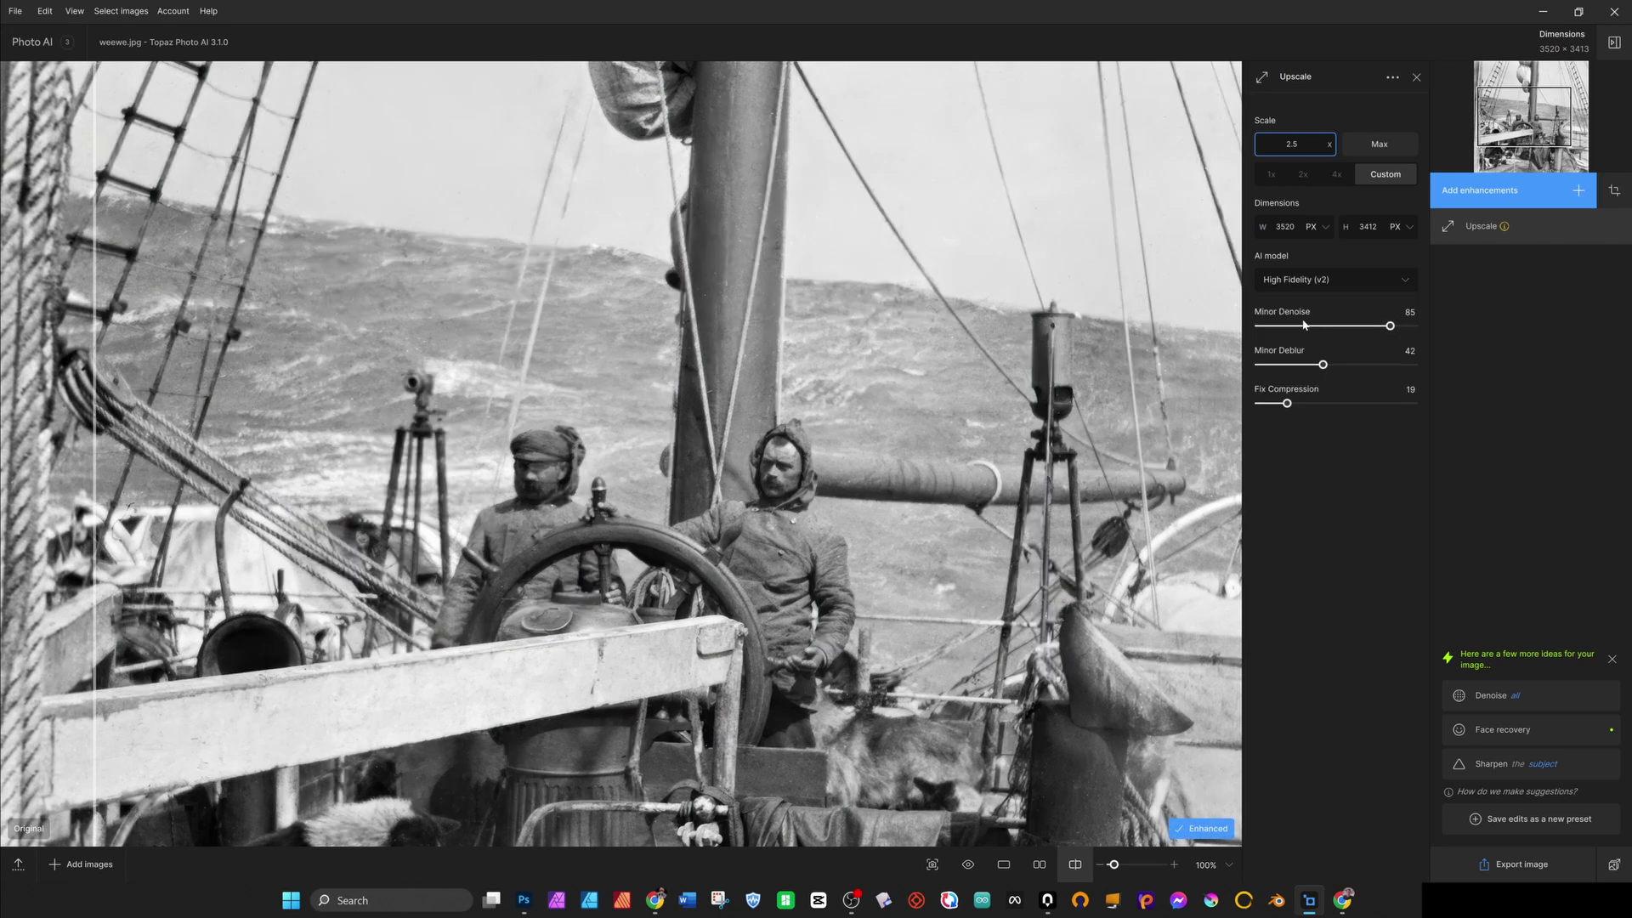
{"action": "left_click_drag", "start_coordinate": [94, 459], "coordinate": [68, 459]}
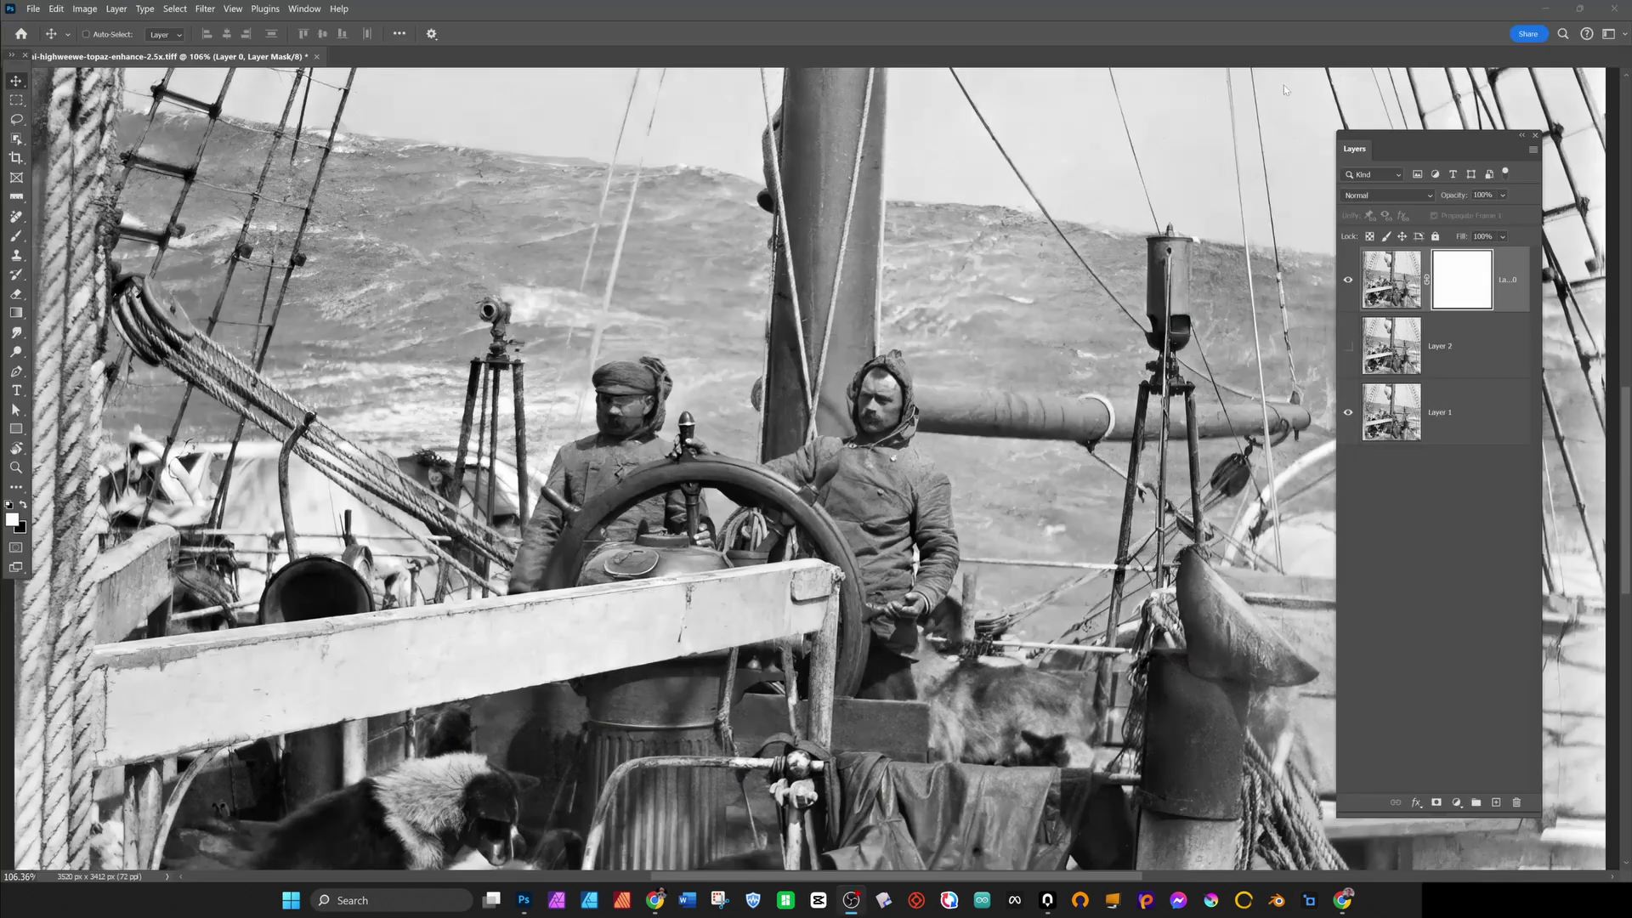
Paint black at 100% into Layer 0's mask over the sea to reveal the original.
{"action": "key", "text": "bracketleft"}
{"action": "key", "text": "x"}
{"action": "left_click", "coordinate": [366, 229]}
{"action": "scroll", "coordinate": [365, 230], "scroll_direction": "up", "scroll_amount": 3}
{"action": "left_click_drag", "start_coordinate": [475, 265], "coordinate": [704, 418]}
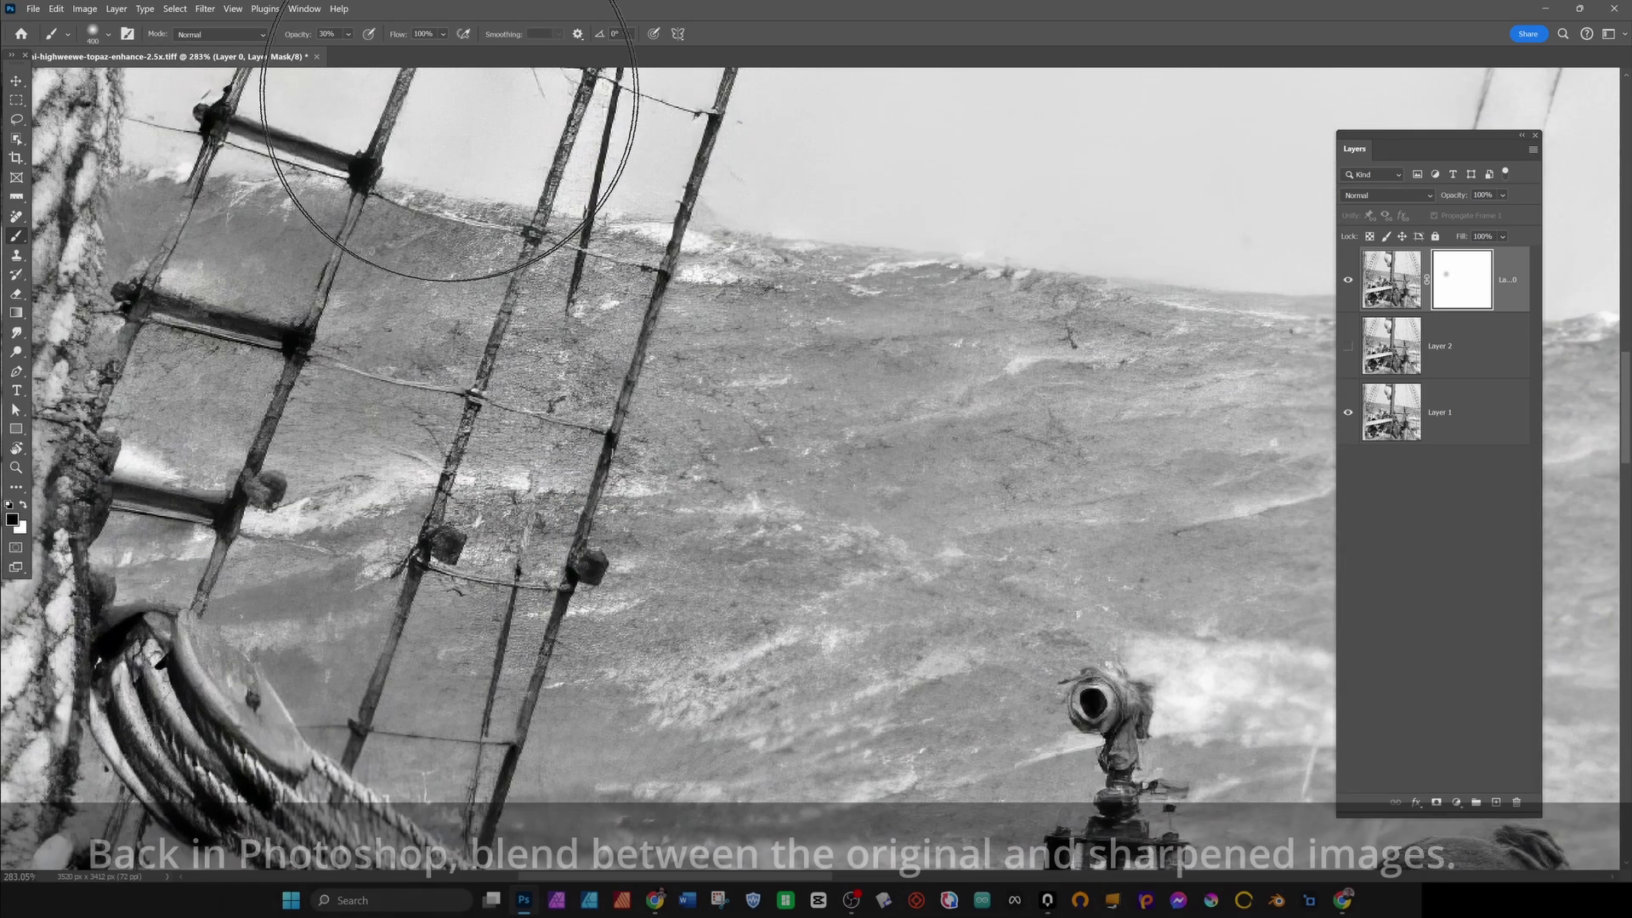
{"action": "key", "text": "0"}
{"action": "left_click_drag", "start_coordinate": [469, 346], "coordinate": [564, 501]}
{"action": "mouse_move", "coordinate": [968, 392]}
{"action": "left_mouse_down"}
{"action": "mouse_move", "coordinate": [786, 237]}
{"action": "mouse_move", "coordinate": [132, 301]}
{"action": "left_mouse_up"}
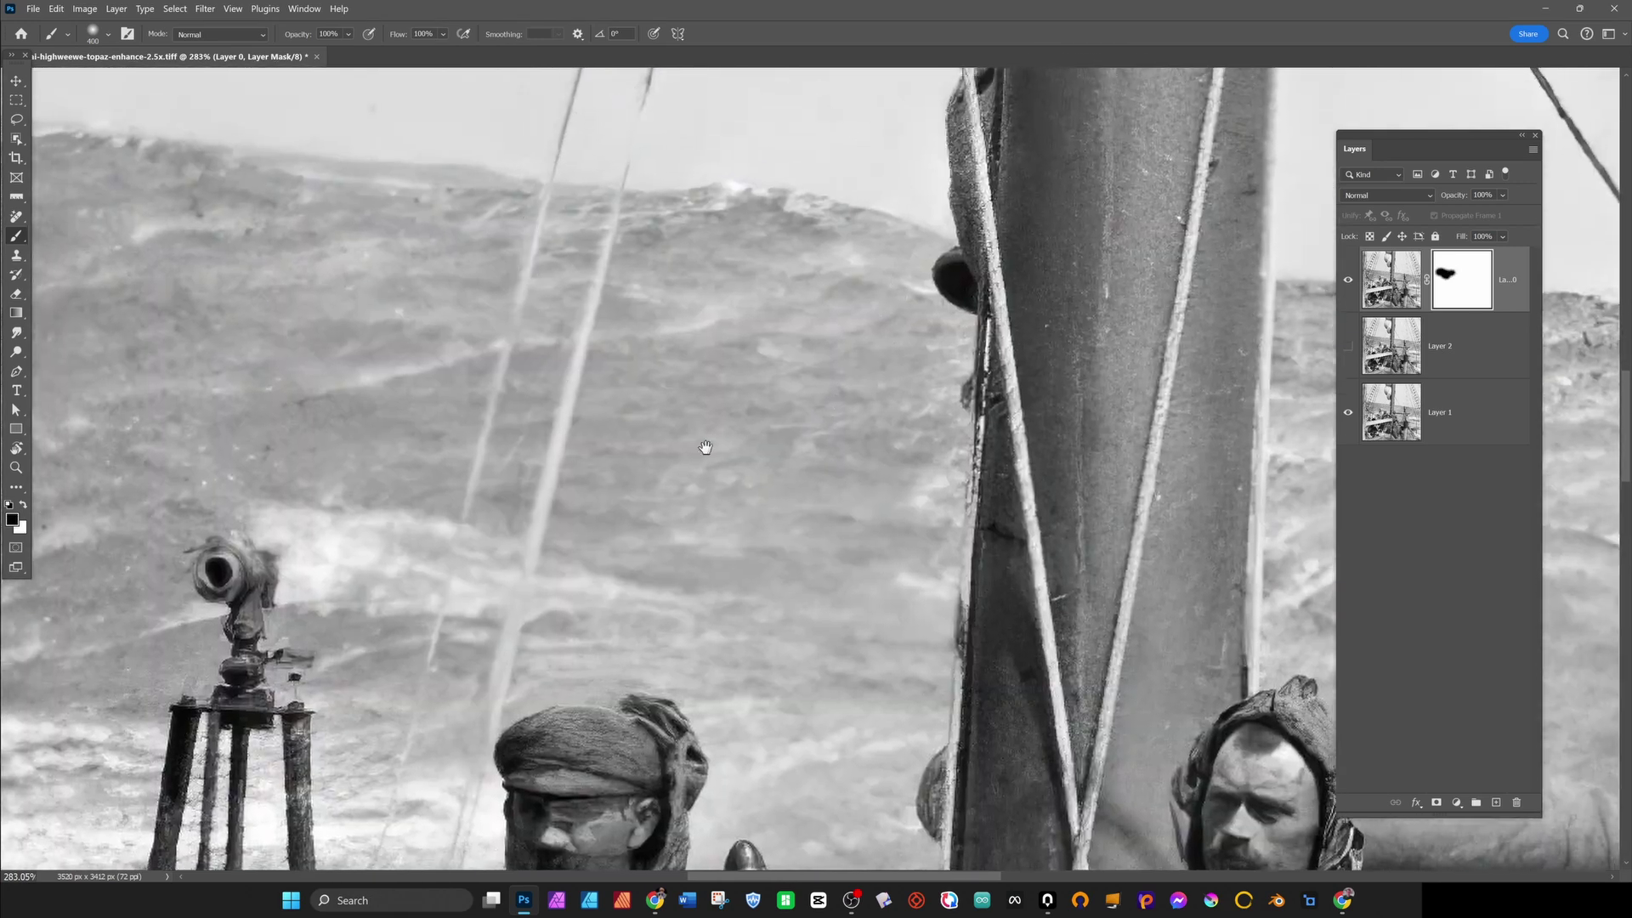
Mask more sharpened sea patches beside the mast and along the horizon with a smaller brush.
{"action": "left_click_drag", "start_coordinate": [703, 448], "coordinate": [49, 357]}
{"action": "left_click", "coordinate": [1002, 273]}
{"action": "left_click_drag", "start_coordinate": [993, 441], "coordinate": [339, 368]}
{"action": "key", "text": "bracketleft"}
{"action": "key", "text": "bracketleft"}
{"action": "key", "text": "bracketleft"}
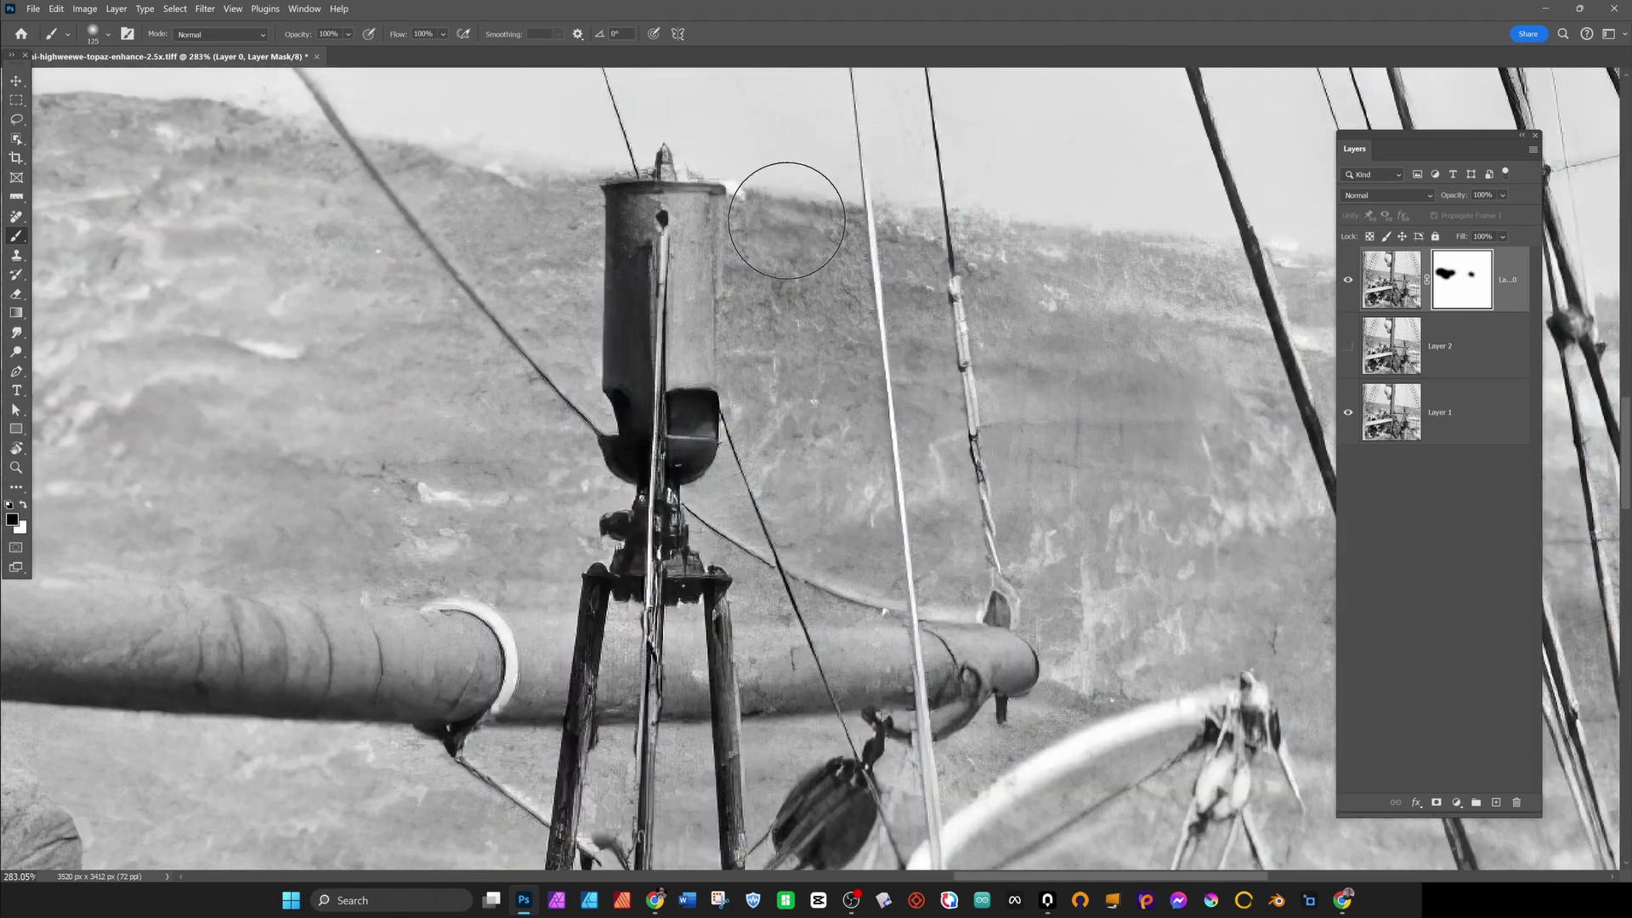
{"action": "left_click", "coordinate": [1020, 301]}
{"action": "mouse_move", "coordinate": [1212, 297]}
{"action": "left_mouse_down"}
{"action": "mouse_move", "coordinate": [513, 162]}
{"action": "mouse_move", "coordinate": [207, 175]}
{"action": "mouse_move", "coordinate": [554, 175]}
{"action": "left_mouse_up"}
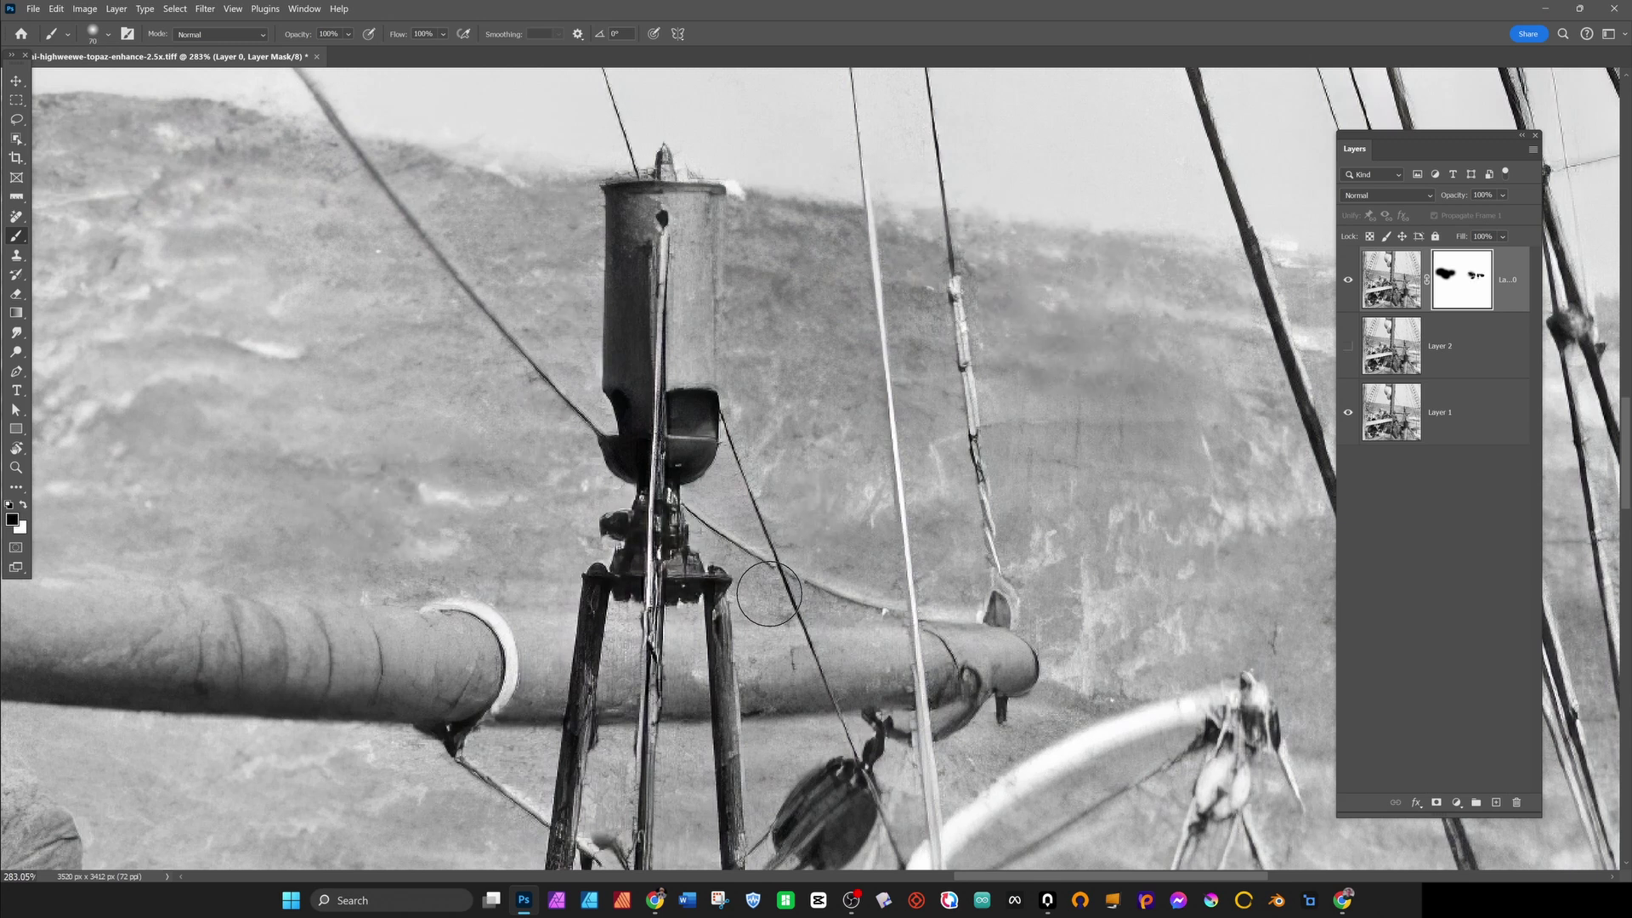
{"action": "left_click_drag", "start_coordinate": [1130, 646], "coordinate": [977, 535]}
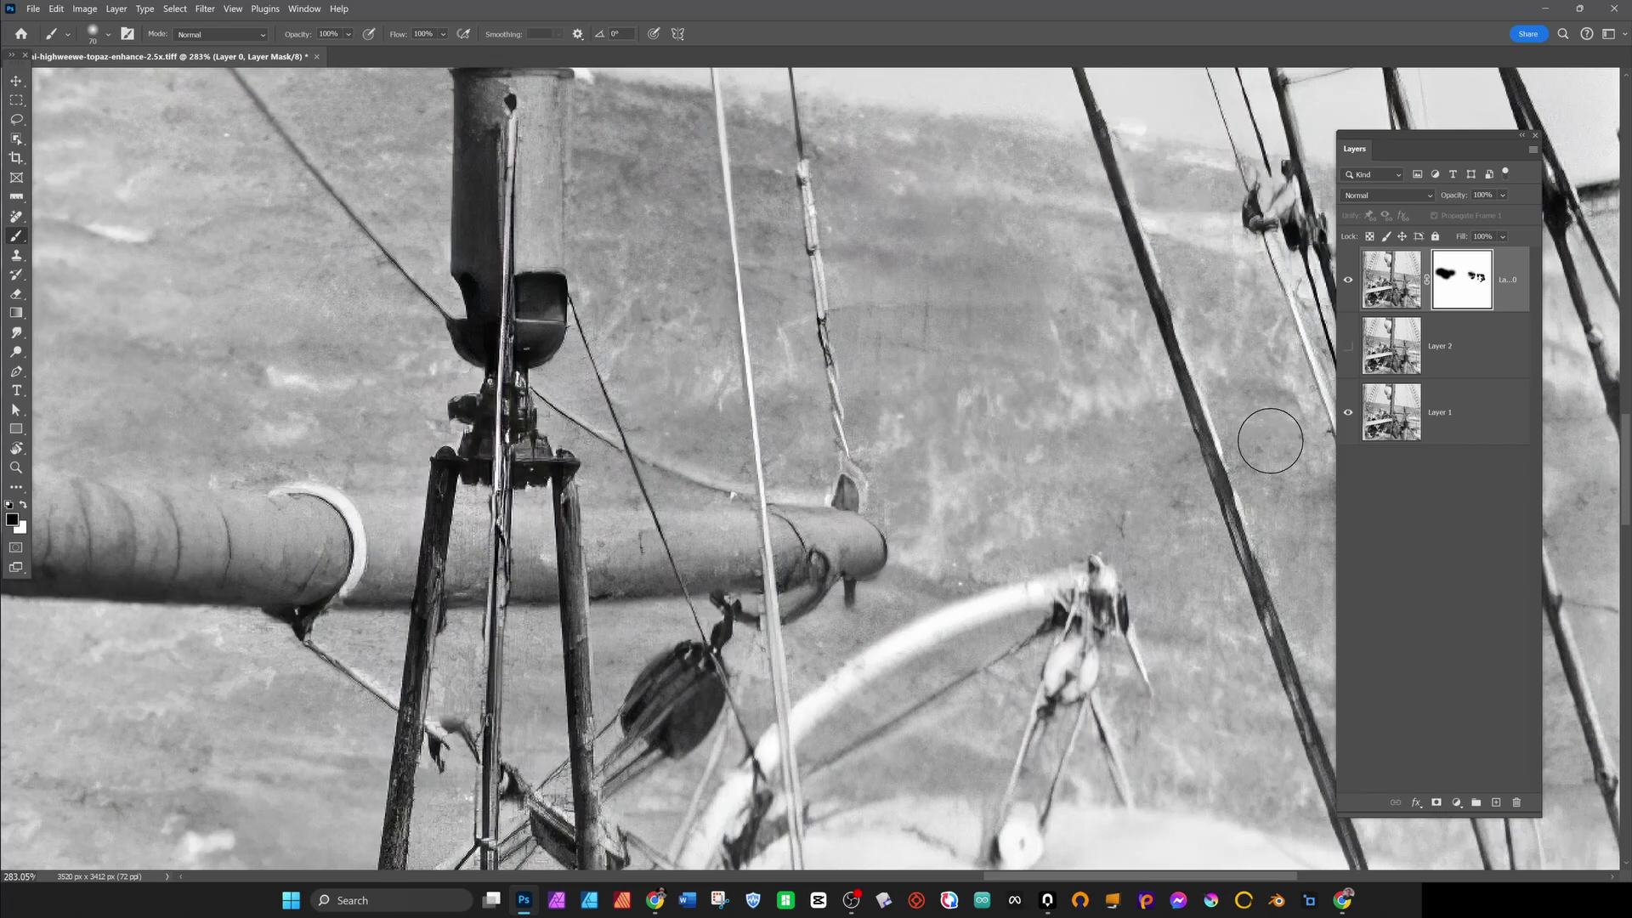
{"action": "left_click_drag", "start_coordinate": [934, 565], "coordinate": [453, 697]}
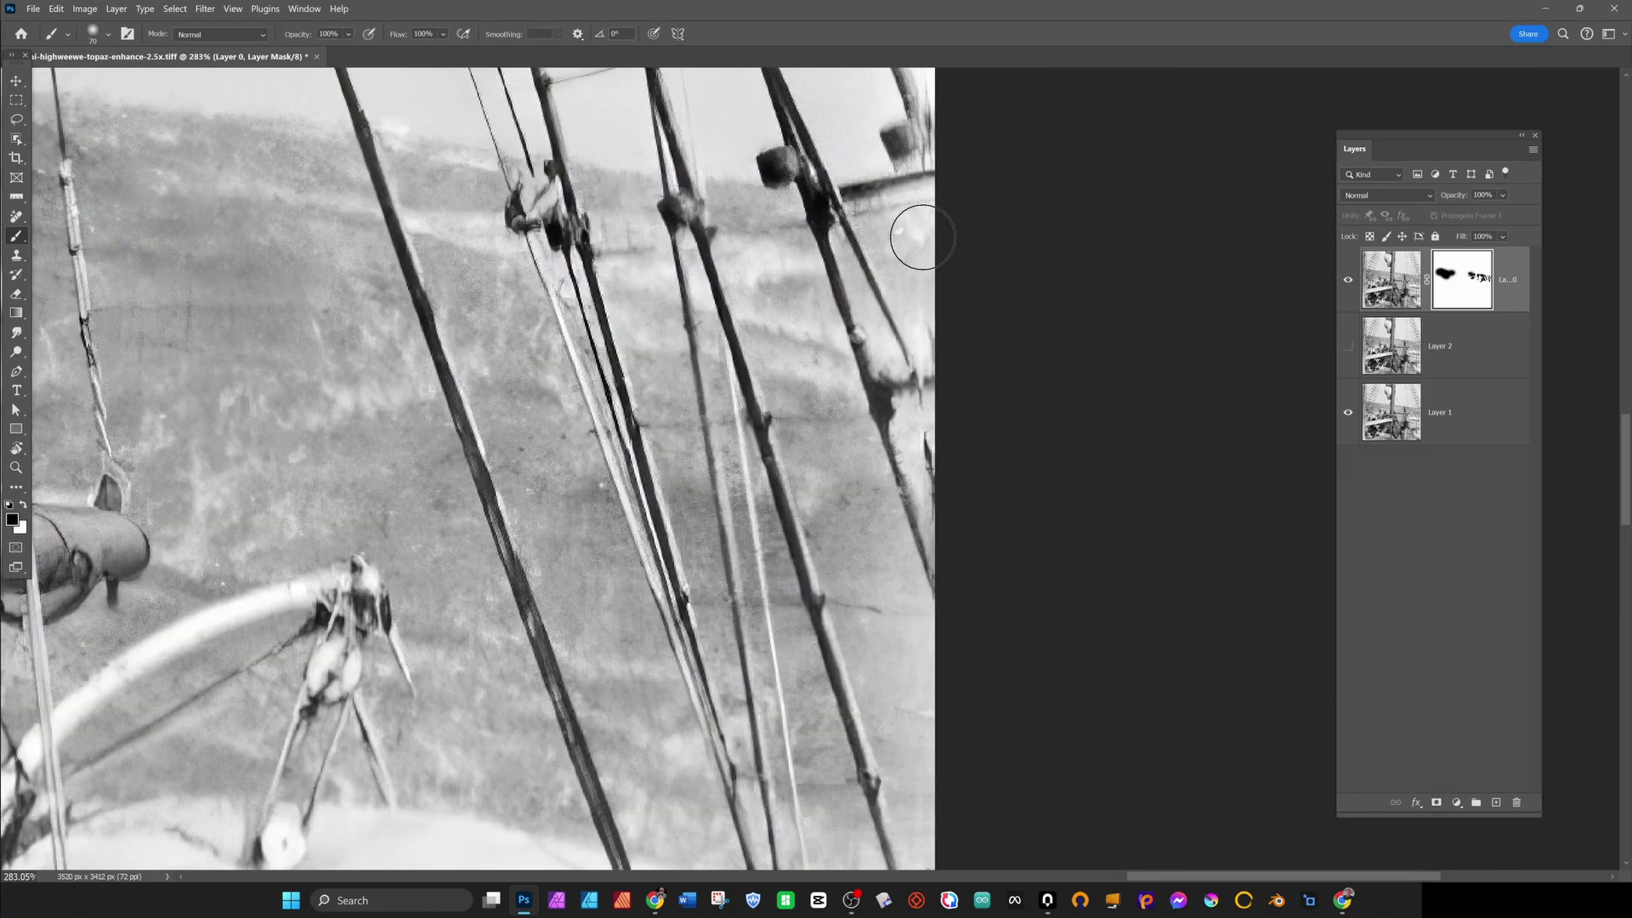
{"action": "scroll", "coordinate": [922, 238], "scroll_direction": "down", "scroll_amount": 5}
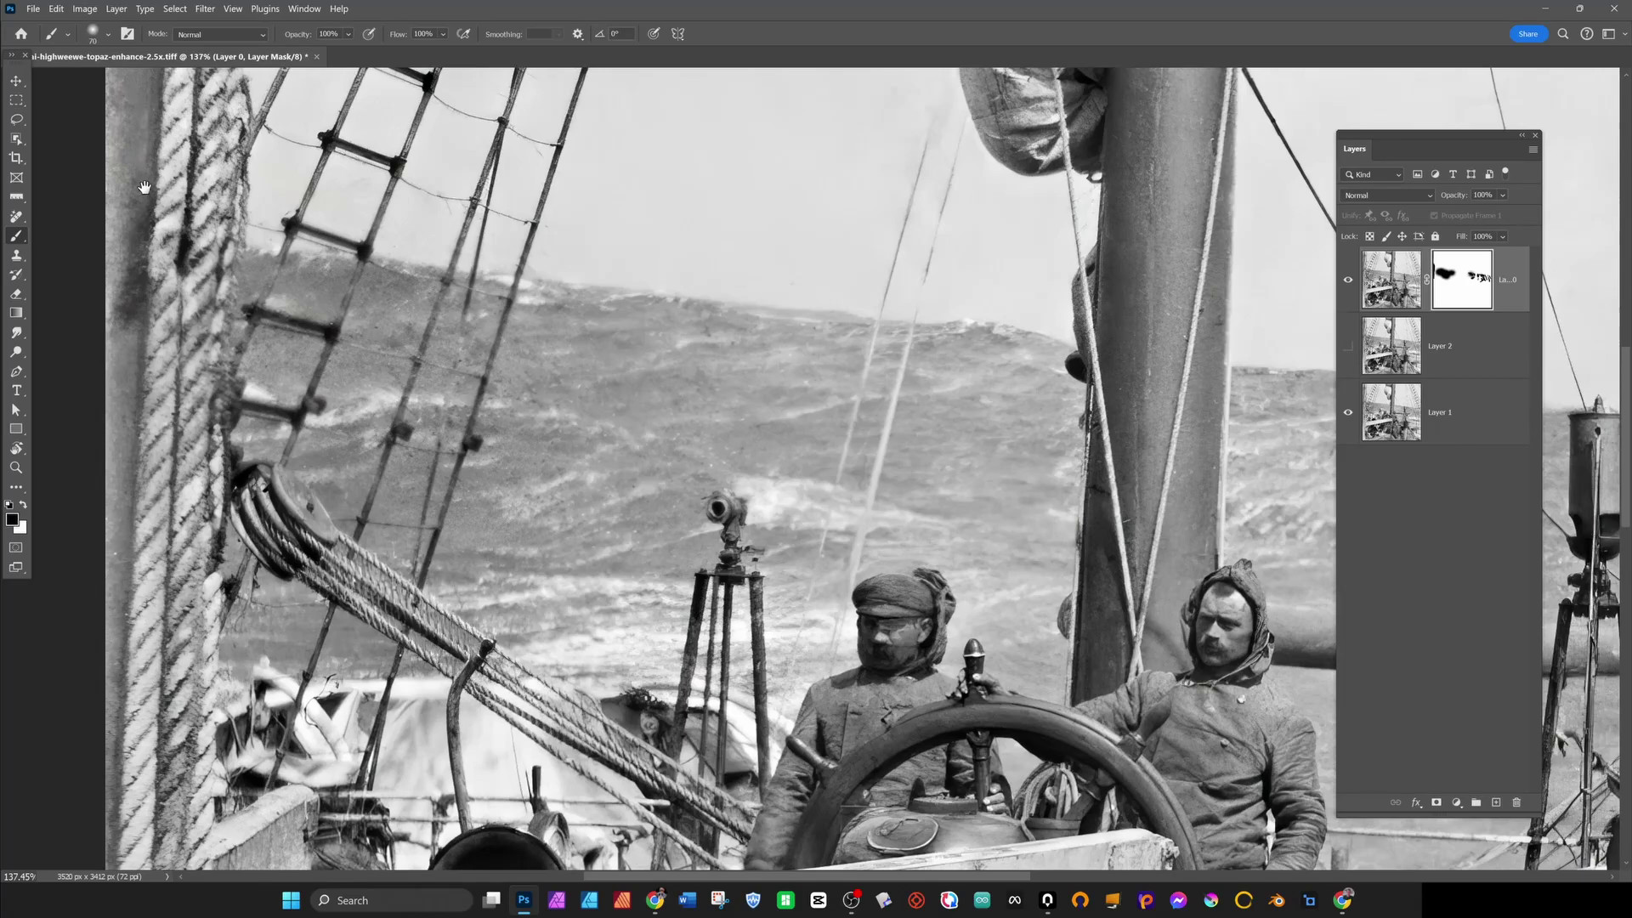
{"action": "scroll", "coordinate": [144, 187], "scroll_direction": "up", "scroll_amount": 10}
{"action": "left_click_drag", "start_coordinate": [288, 131], "coordinate": [914, 561]}
{"action": "scroll", "coordinate": [790, 372], "scroll_direction": "down", "scroll_amount": 20}
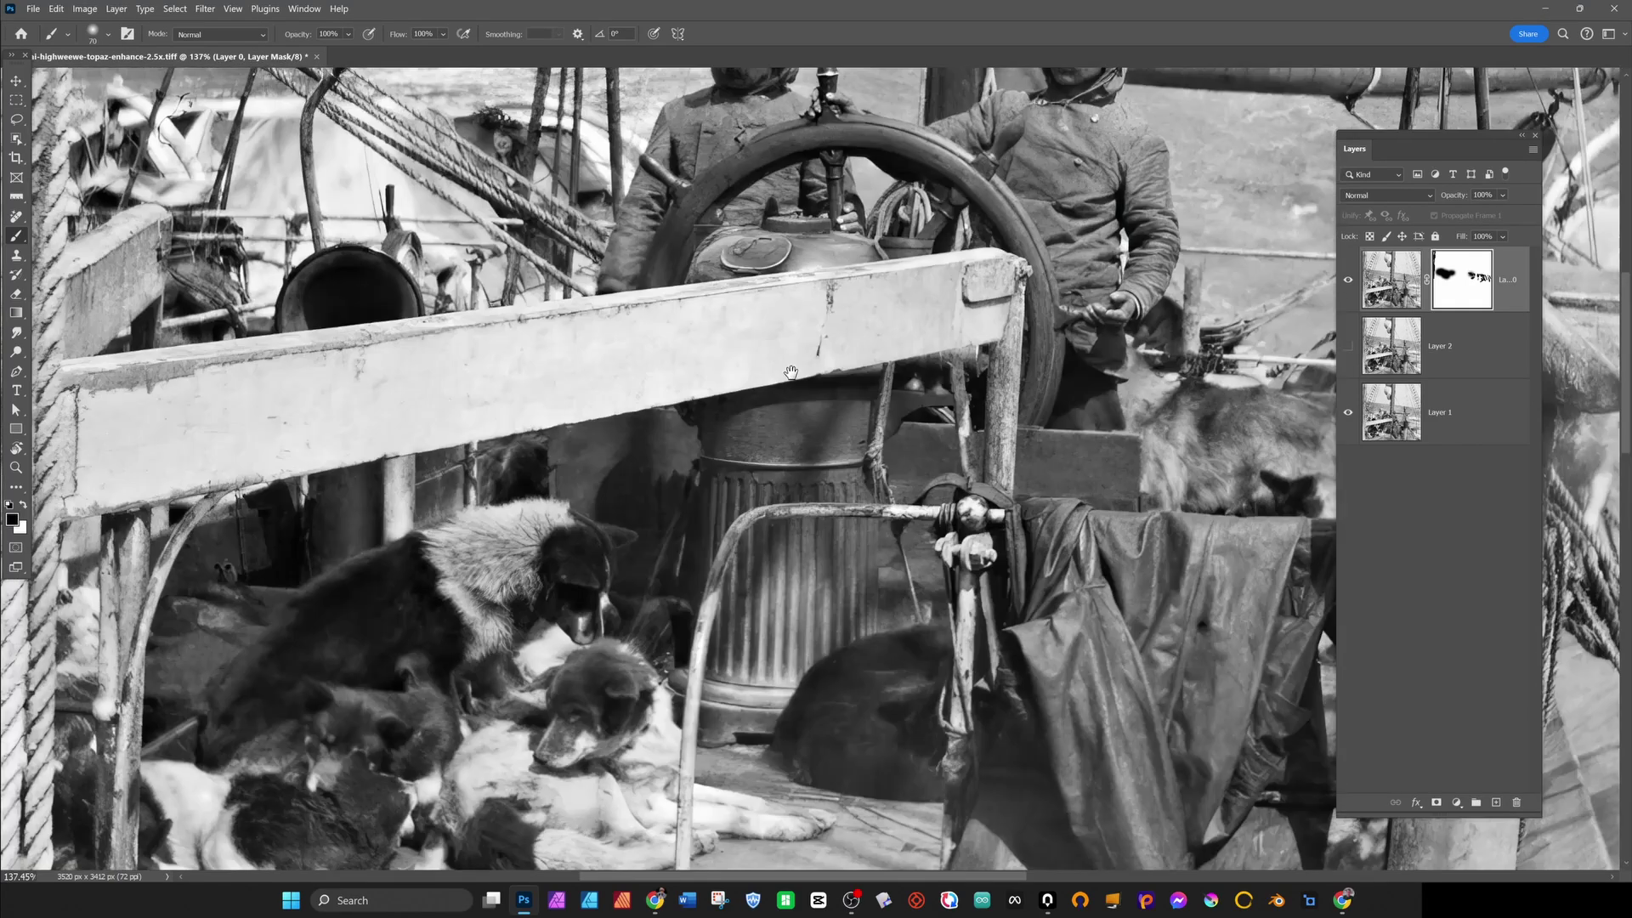
{"action": "left_click_drag", "start_coordinate": [790, 371], "coordinate": [888, 153]}
{"action": "scroll", "coordinate": [697, 476], "scroll_direction": "up", "scroll_amount": 3}
{"action": "scroll", "coordinate": [697, 475], "scroll_direction": "up", "scroll_amount": 2}
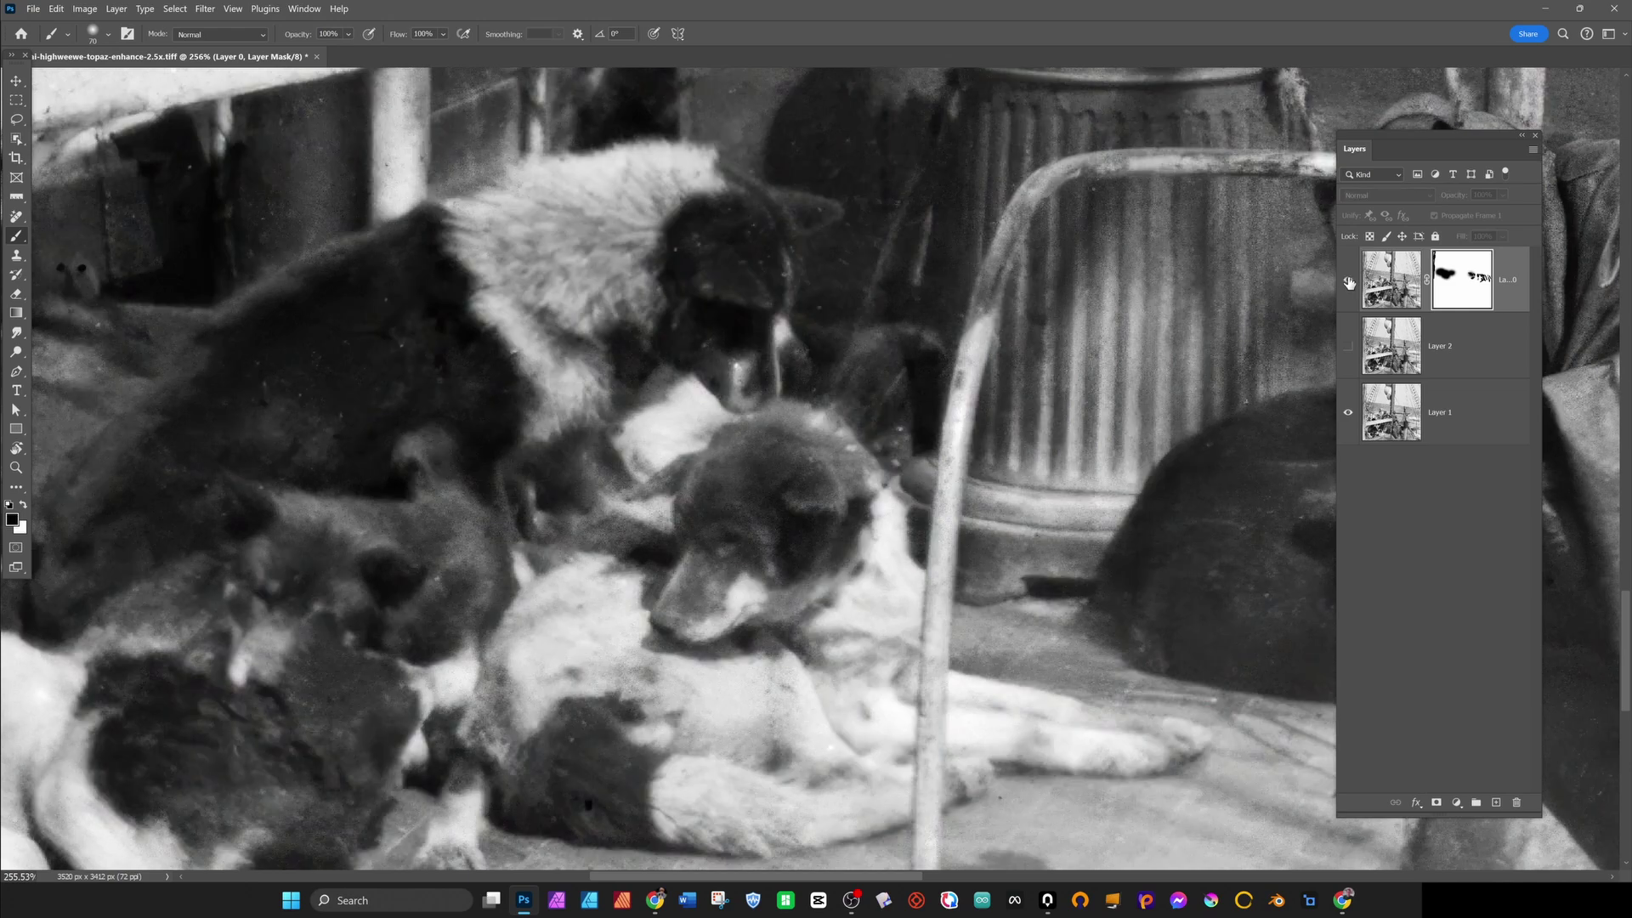
{"action": "left_click", "coordinate": [1349, 283]}
{"action": "scroll", "coordinate": [843, 556], "scroll_direction": "down", "scroll_amount": 5}
{"action": "scroll", "coordinate": [843, 556], "scroll_direction": "up", "scroll_amount": 2}
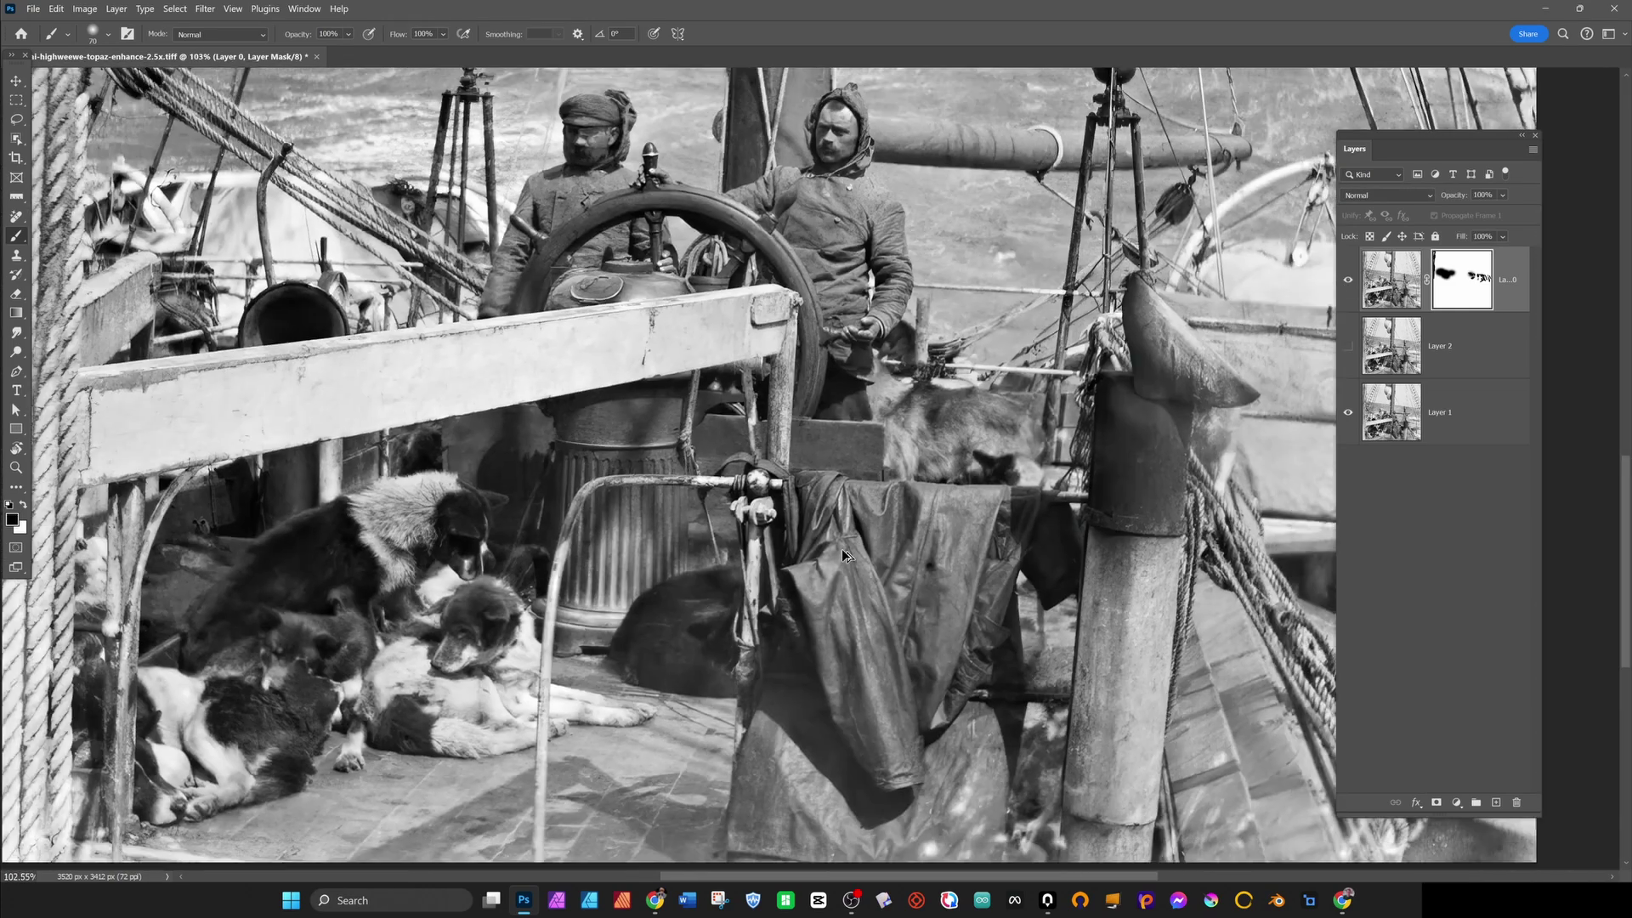
{"action": "scroll", "coordinate": [843, 556], "scroll_direction": "down", "scroll_amount": 2}
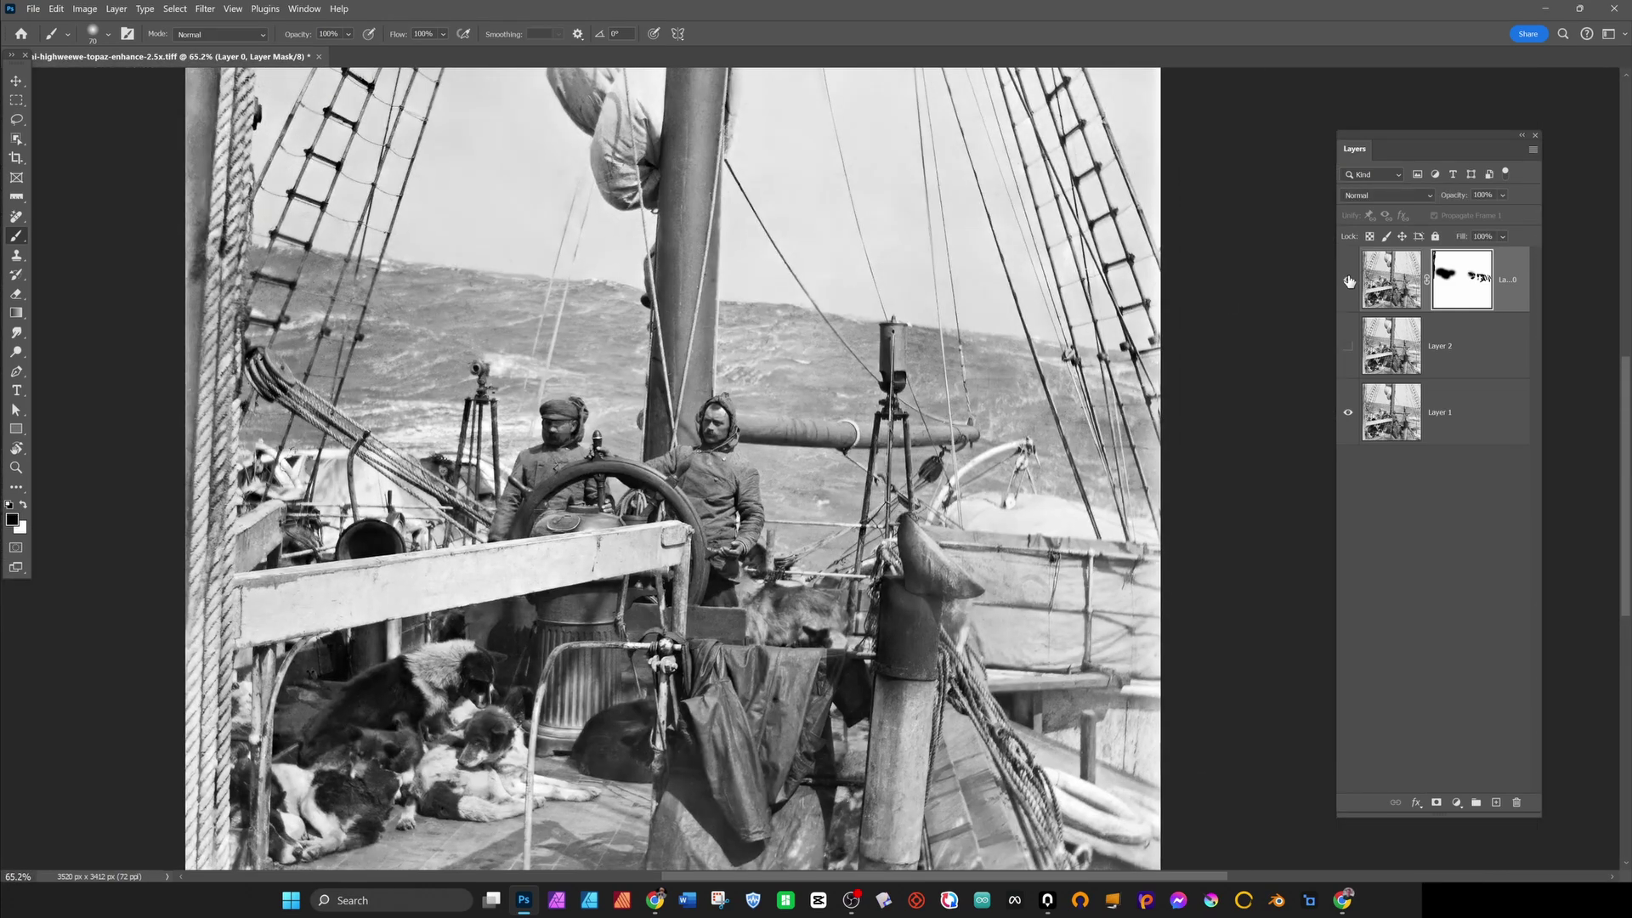